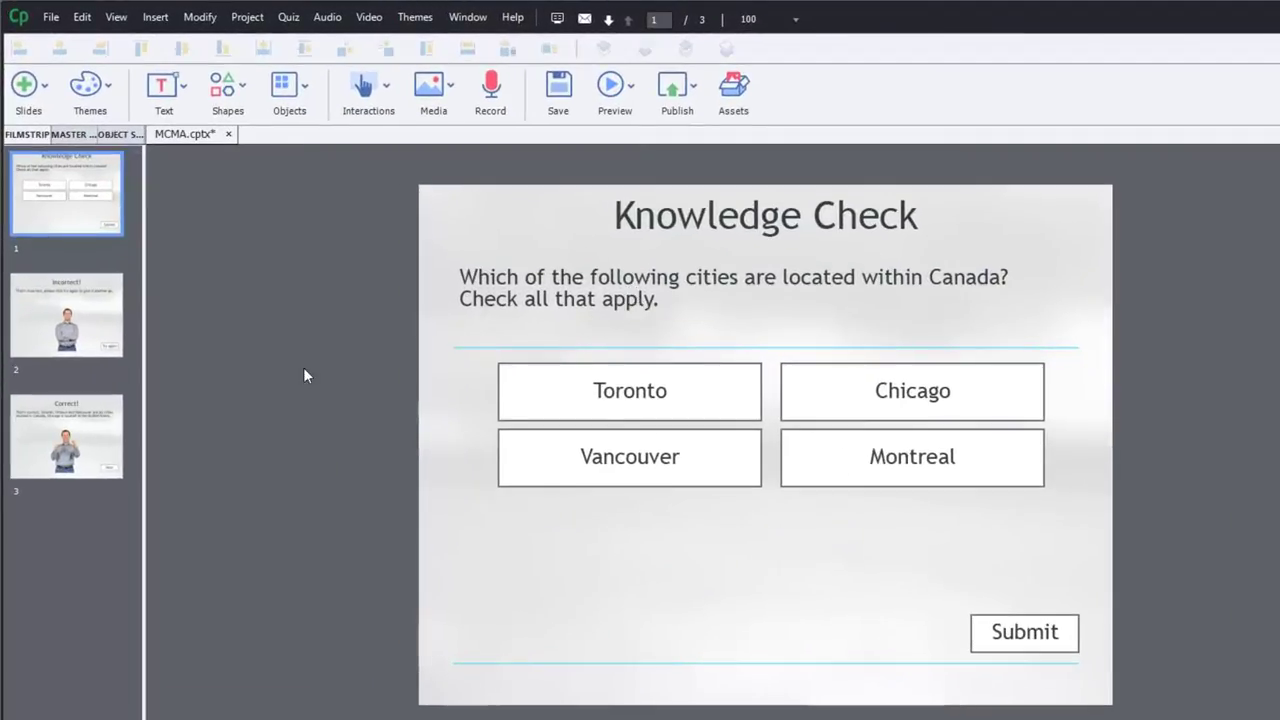
Step: Review the Incorrect! and Correct! feedback slides, then return to the Knowledge Check slide
left_click(94, 319)
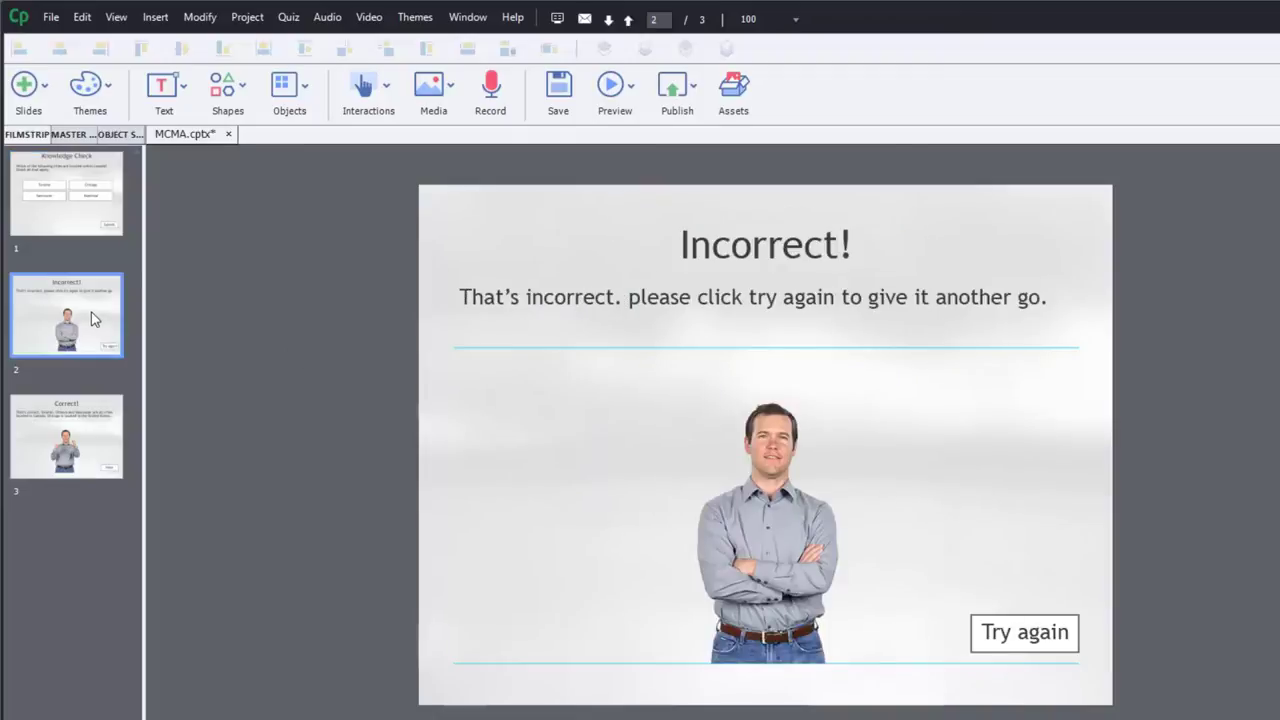
left_click(92, 442)
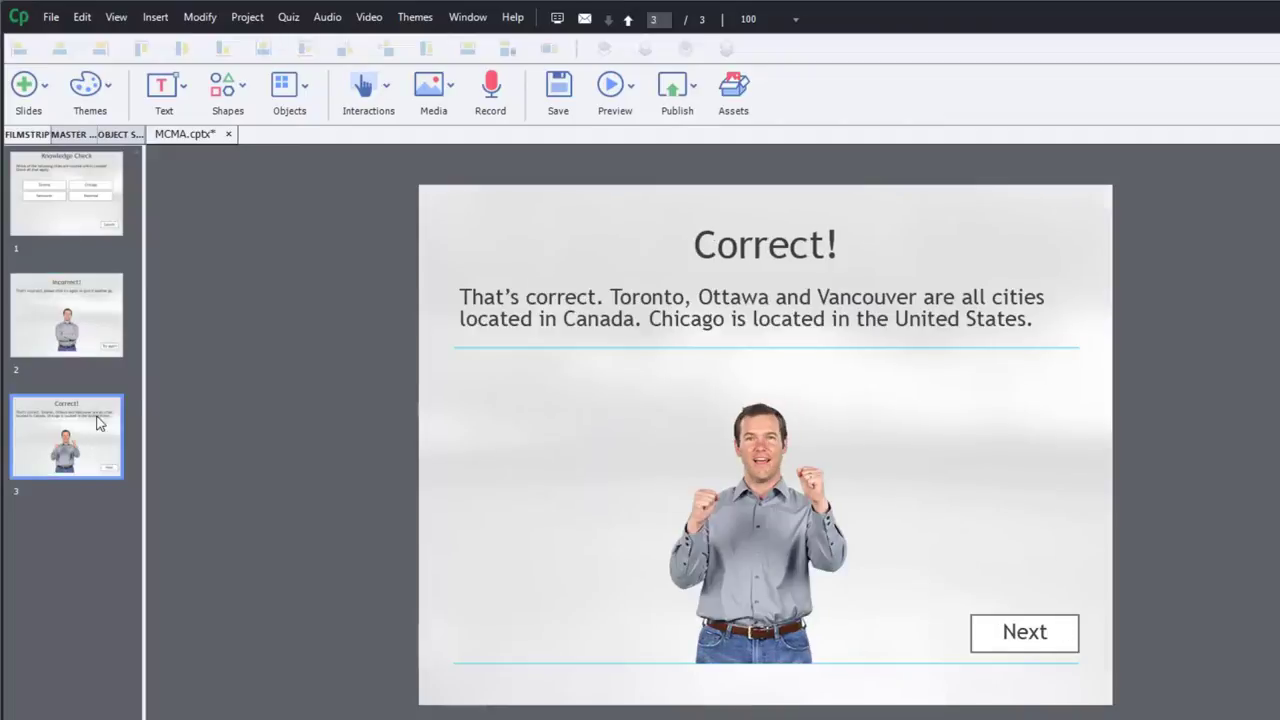
left_click(66, 294)
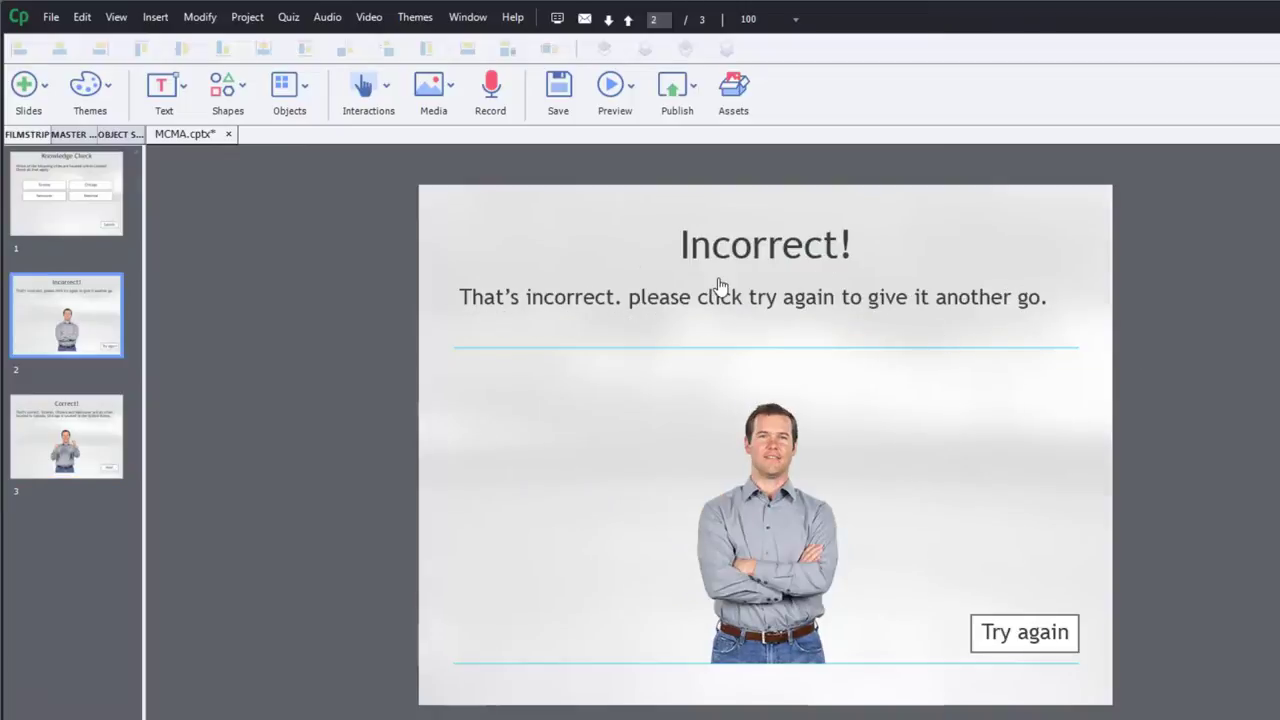
left_click(84, 191)
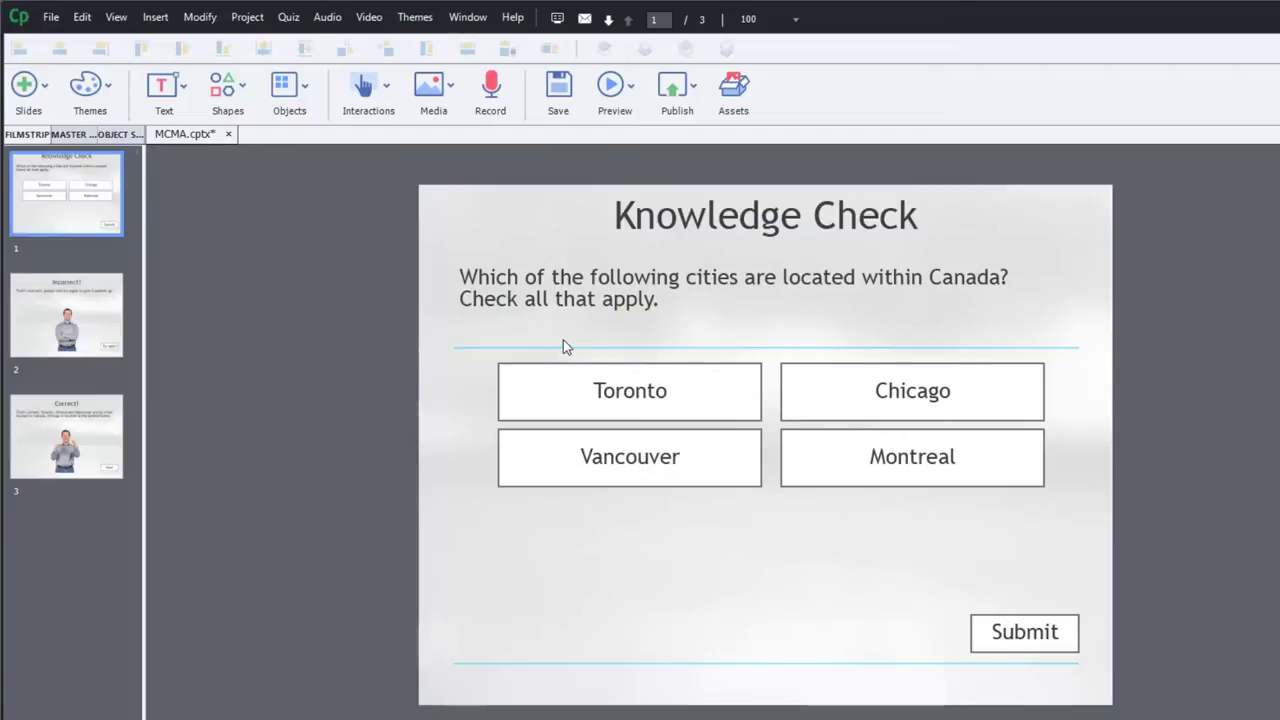
Step: Inspect the Toronto, Chicago, Vancouver and Montreal choices and the Submit button
left_click(666, 397)
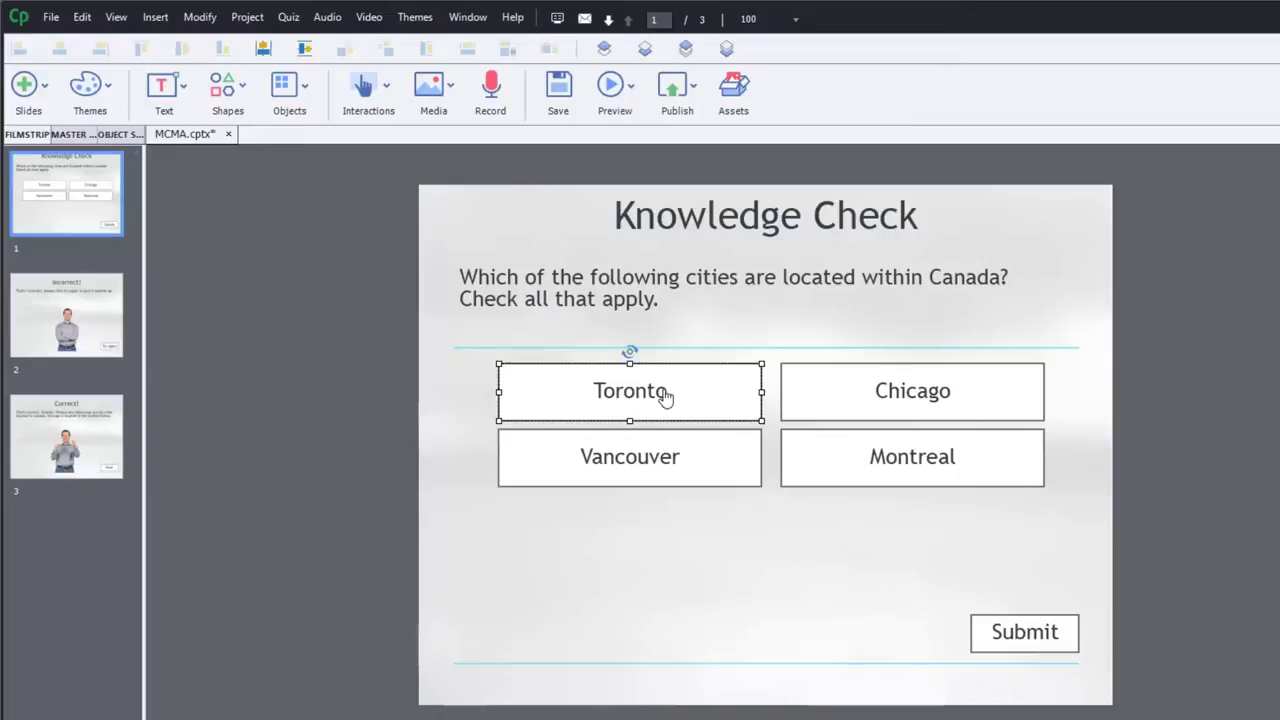
left_click(889, 406)
left_click(655, 472)
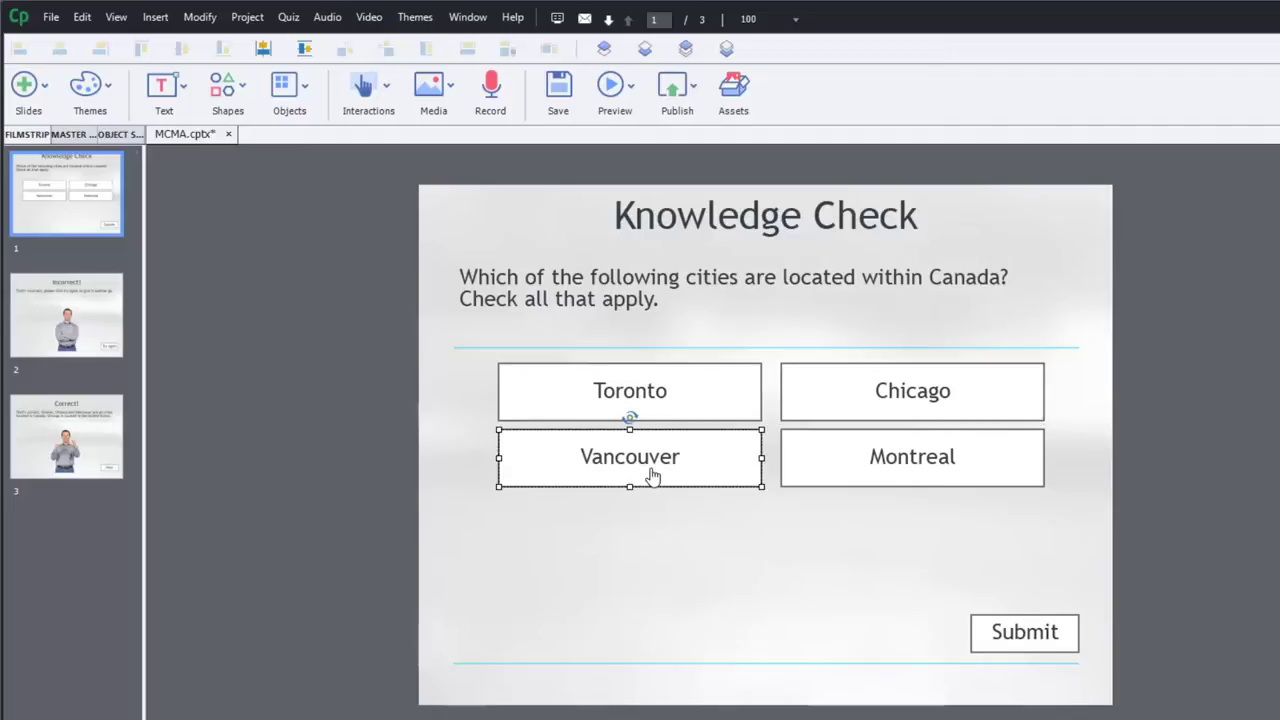
left_click(952, 460)
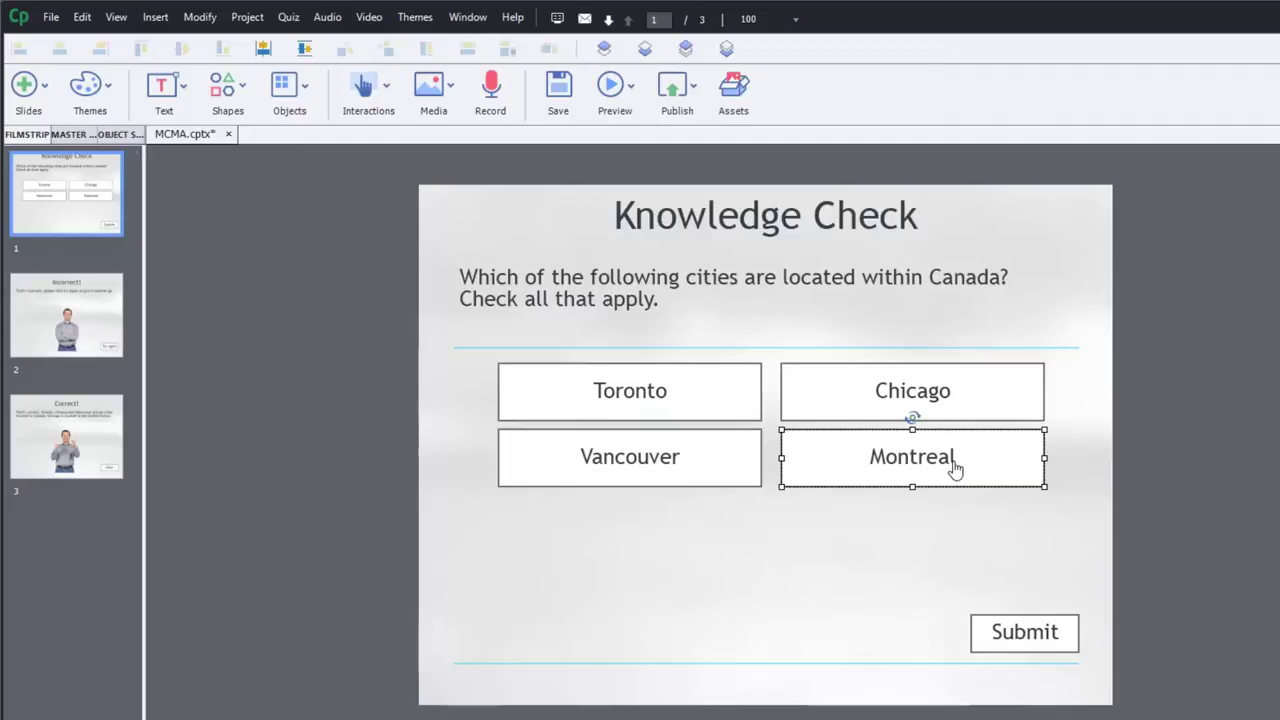
left_click(961, 404)
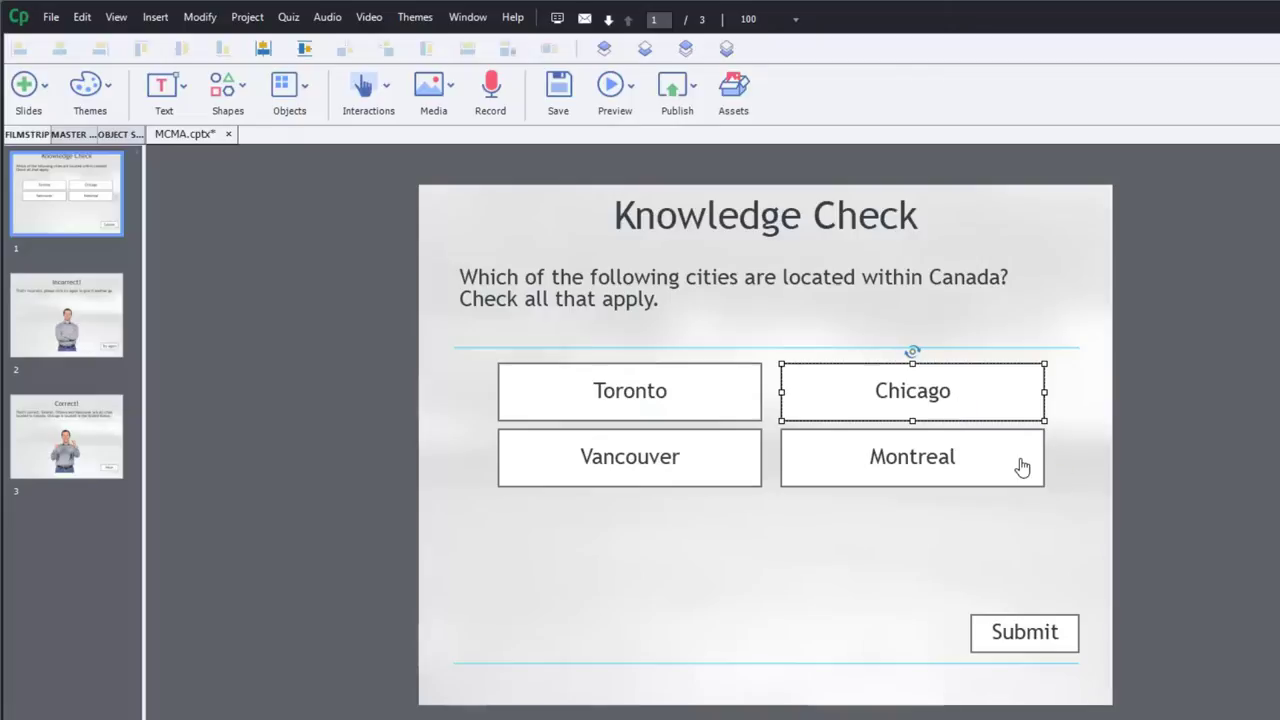
left_click(642, 388)
left_click(645, 462)
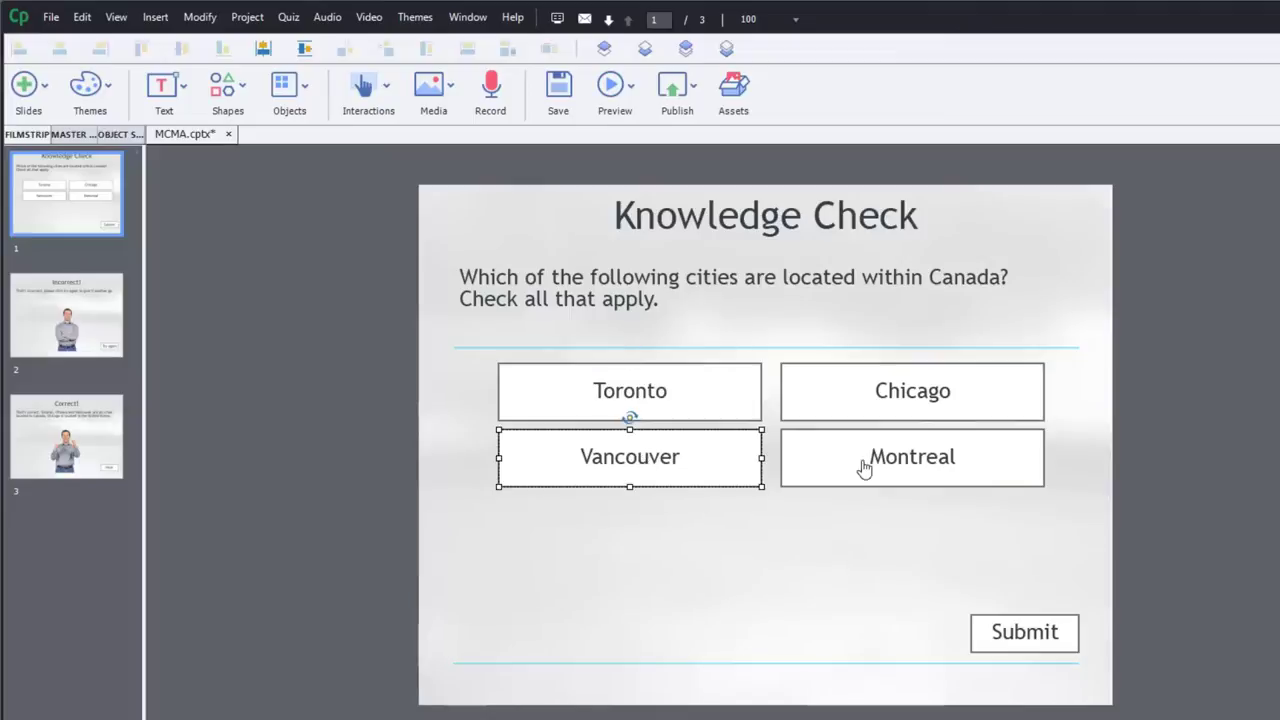
left_click(866, 462)
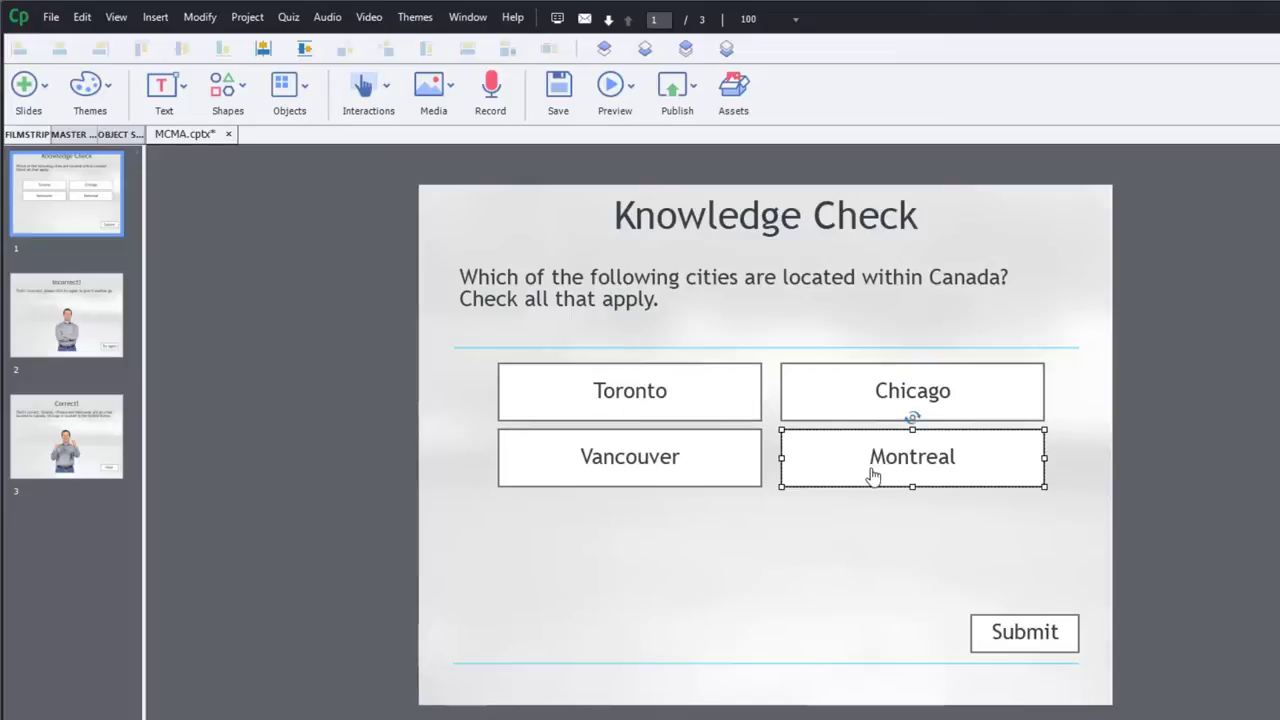
left_click(1036, 628)
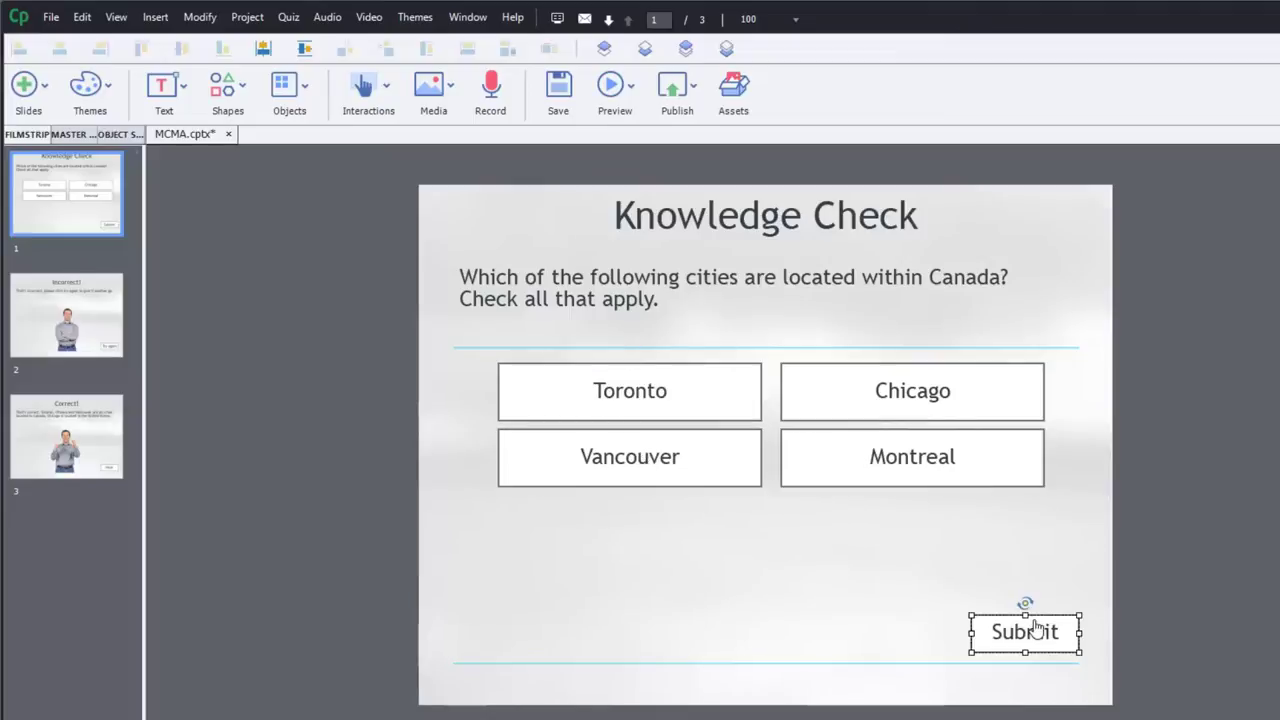
left_click(790, 610)
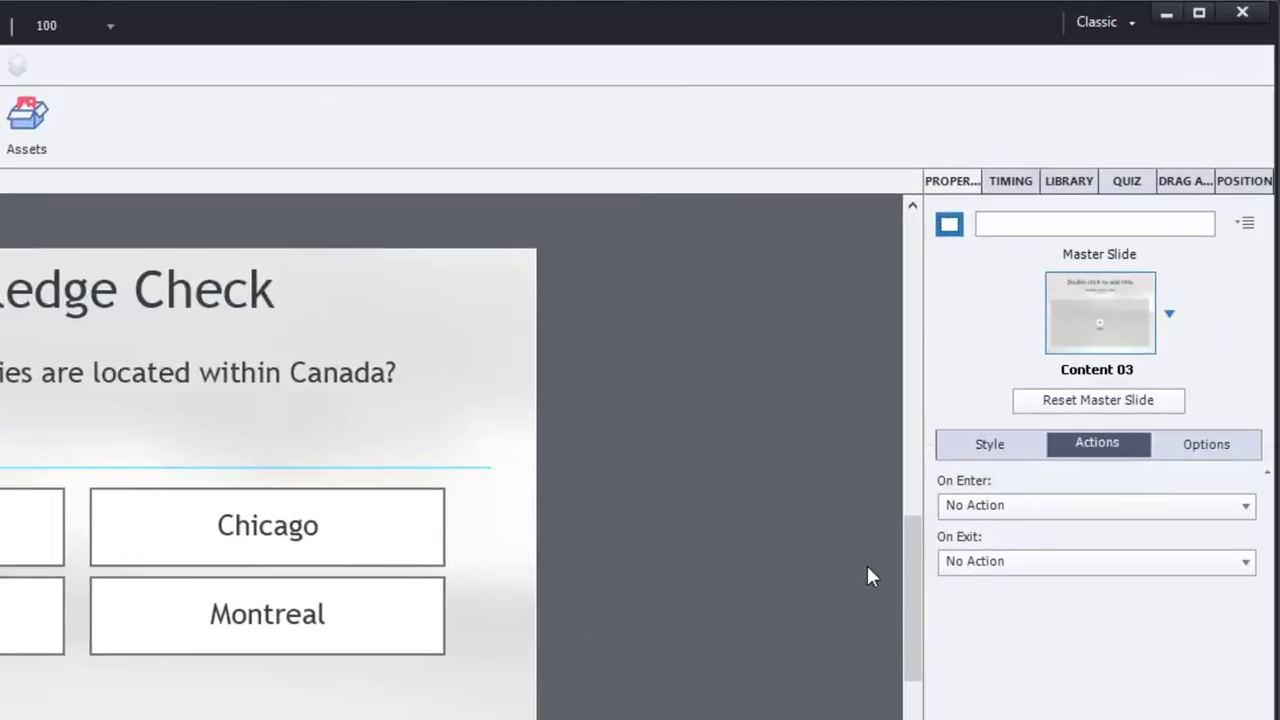
Step: Set the slide's On Enter to Execute Advanced Actions and open the Advanced Actions editor
left_click(1000, 508)
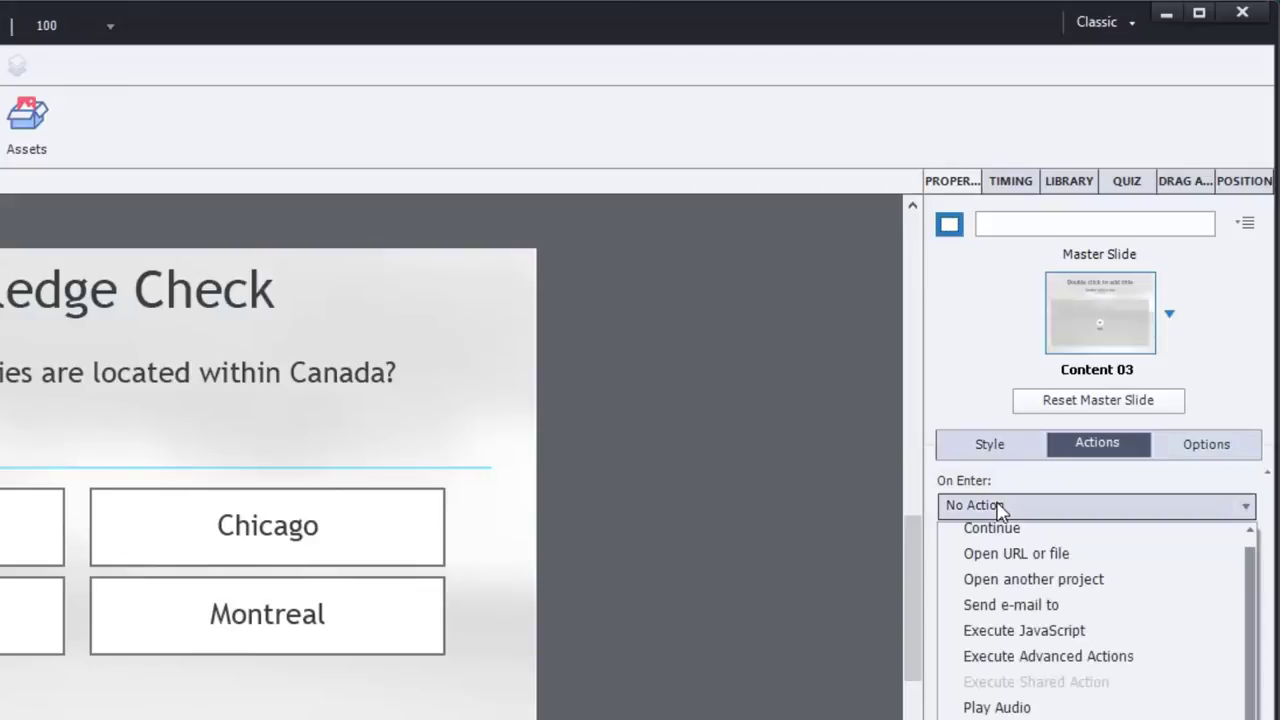
left_click(1057, 660)
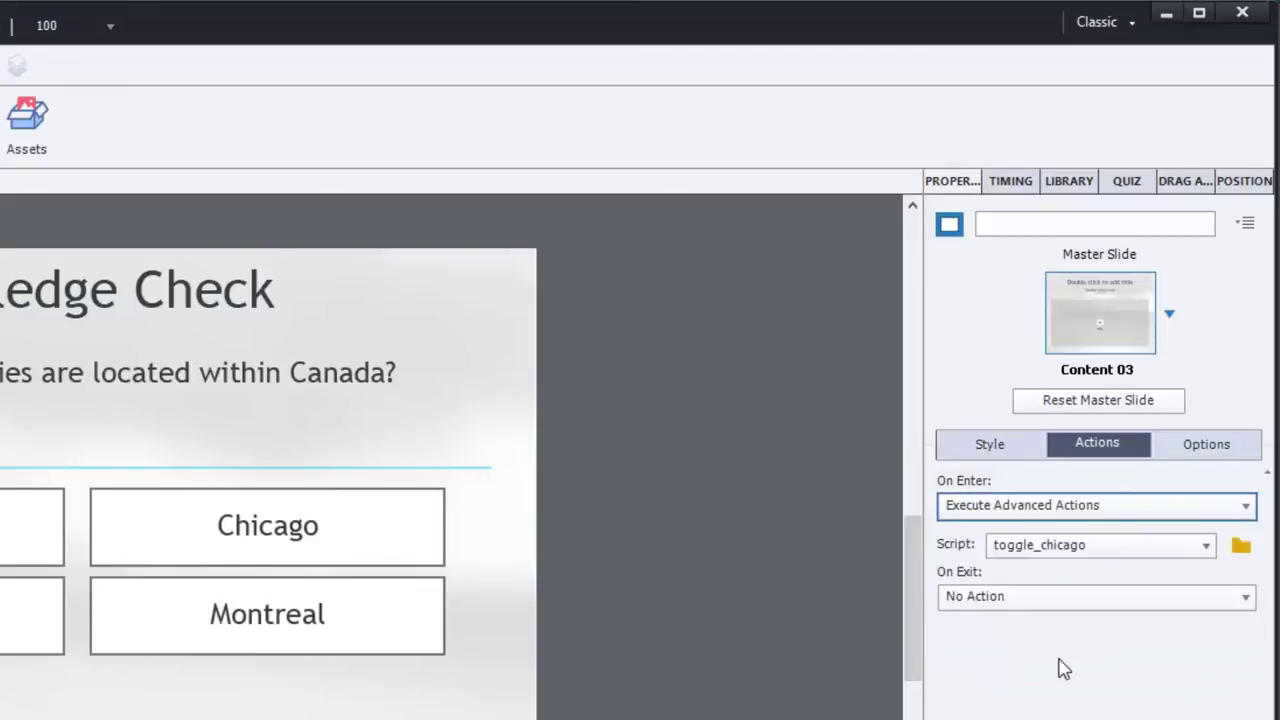
left_click(1241, 546)
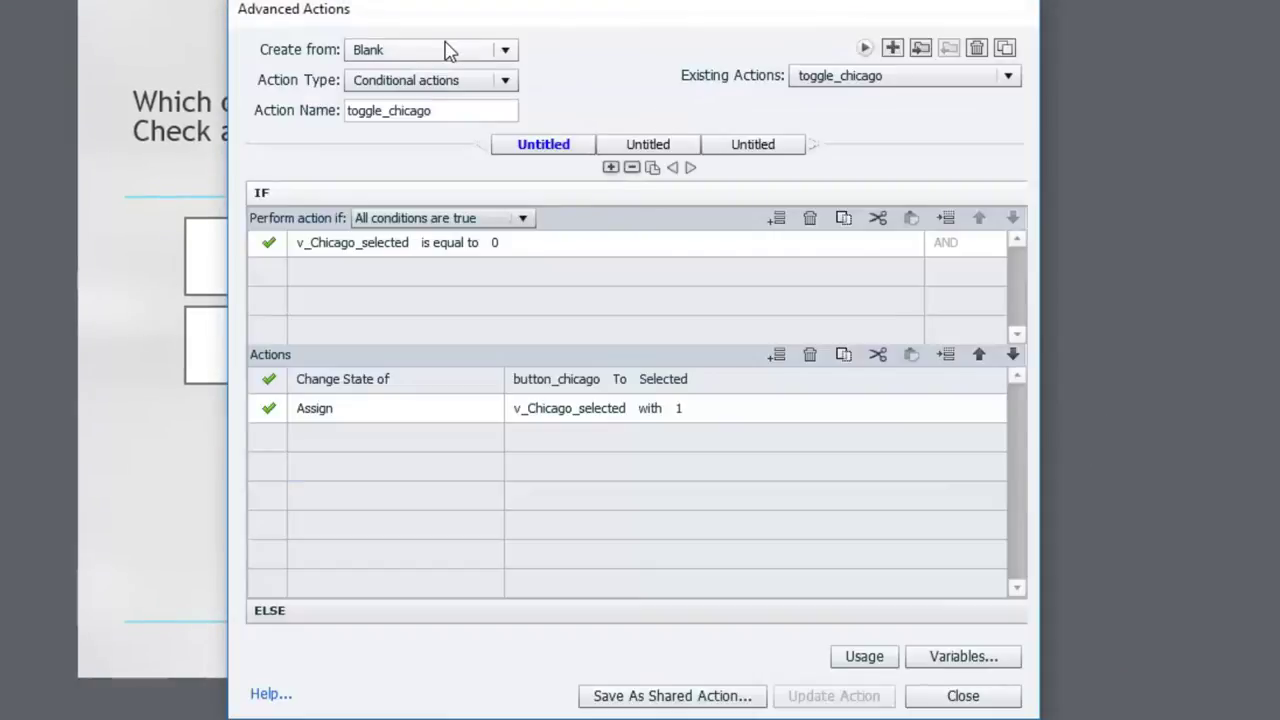
Step: Start a new Standard action named Reset_KC and begin choosing its first step
left_click(472, 82)
left_click(422, 108)
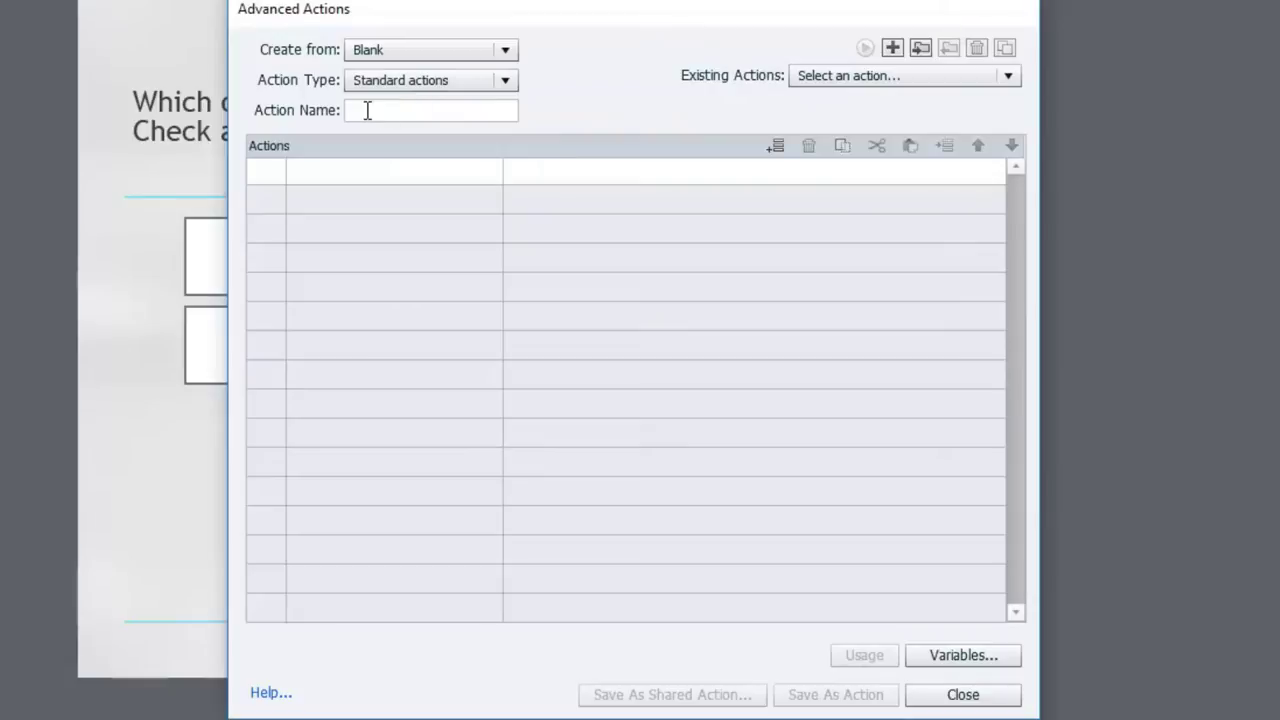
type("Rest")
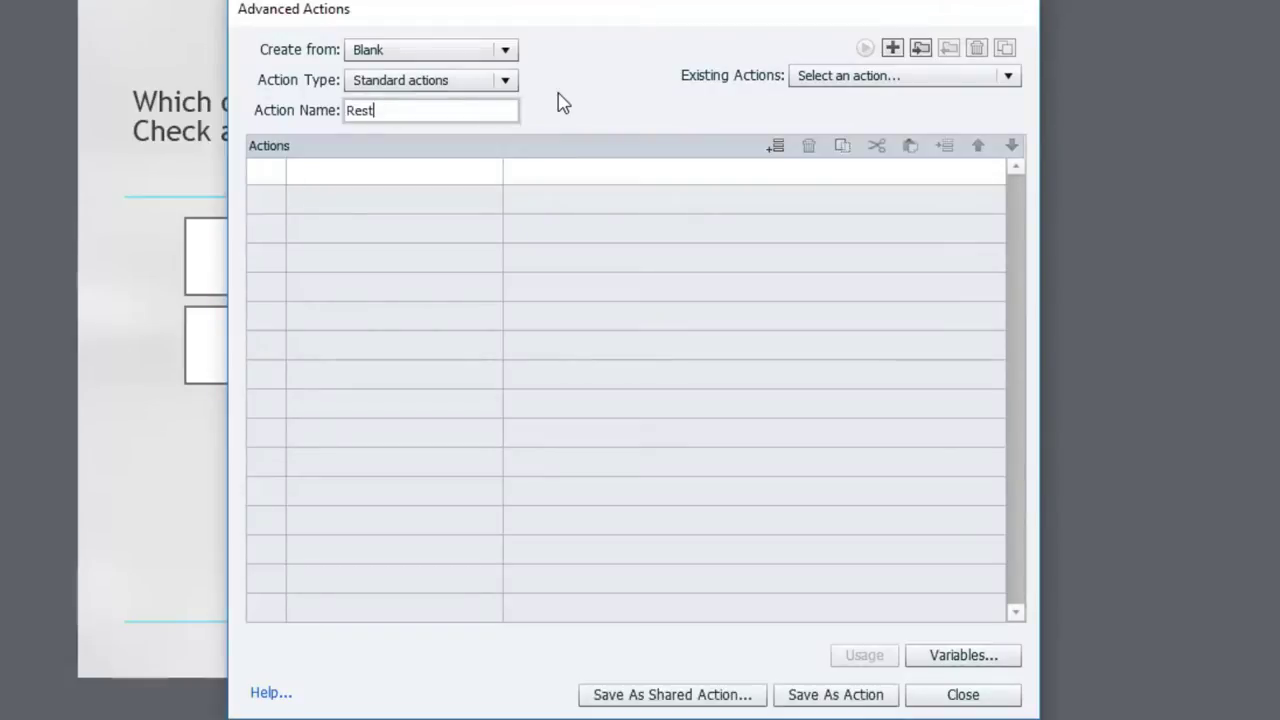
key("BackSpace")
type("et_KC")
left_click(366, 184)
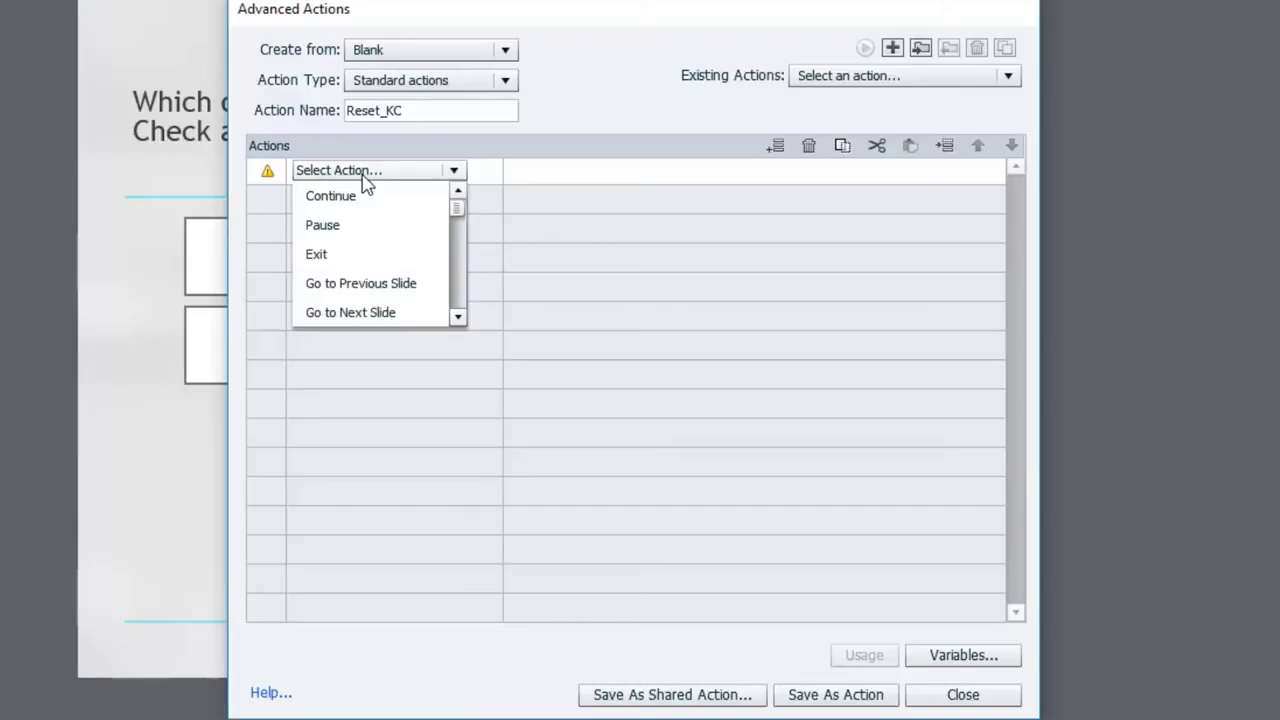
Step: Add Change State steps setting button_chicago and button_montreal to Normal
key("c")
key("h")
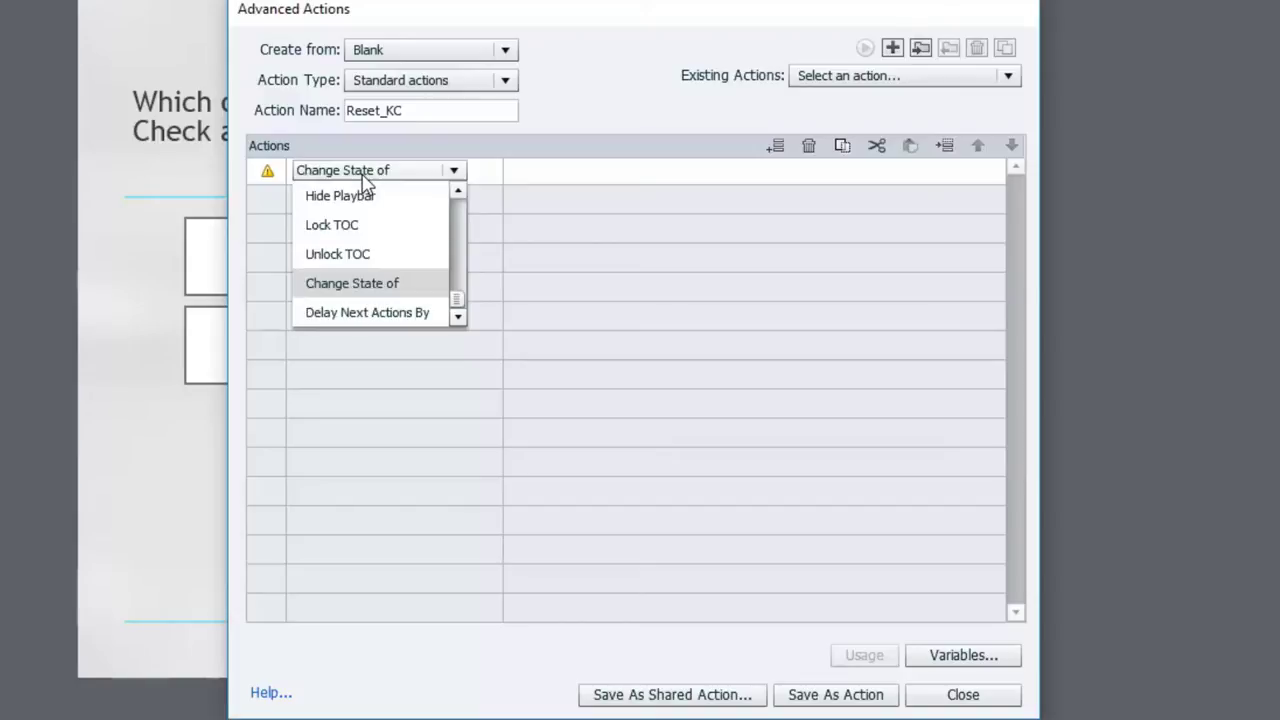
left_click(377, 287)
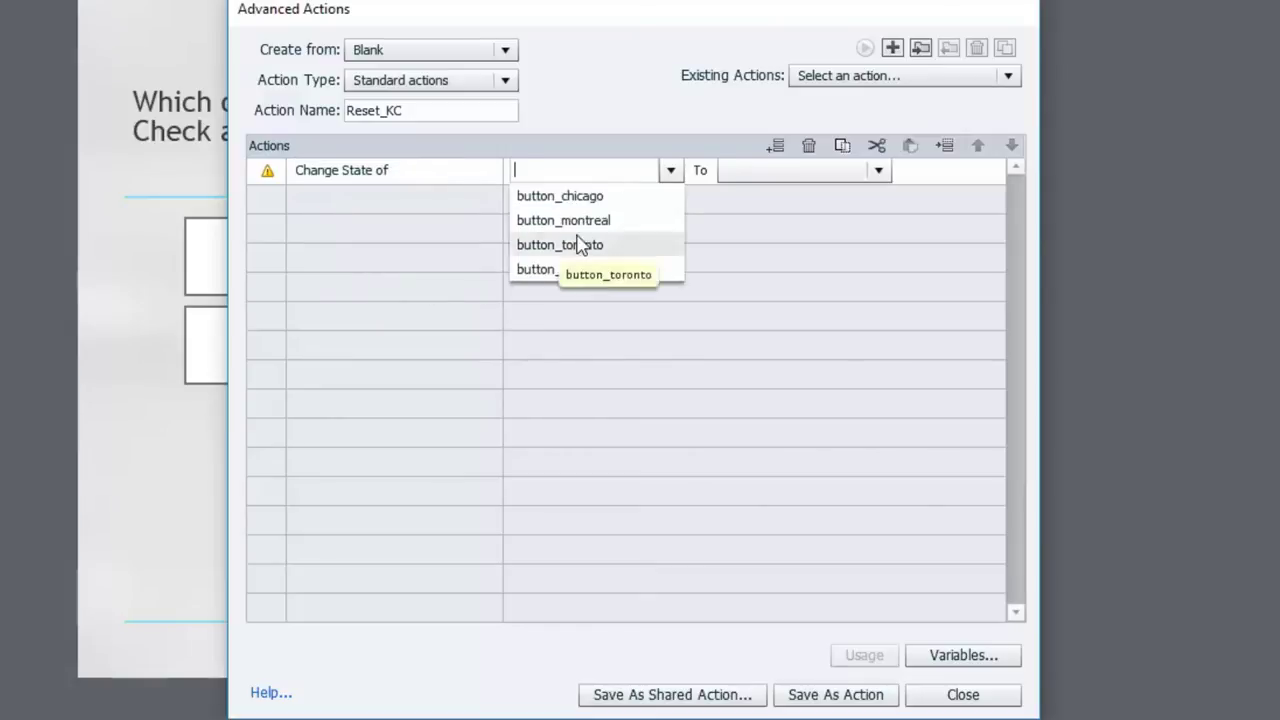
left_click(607, 200)
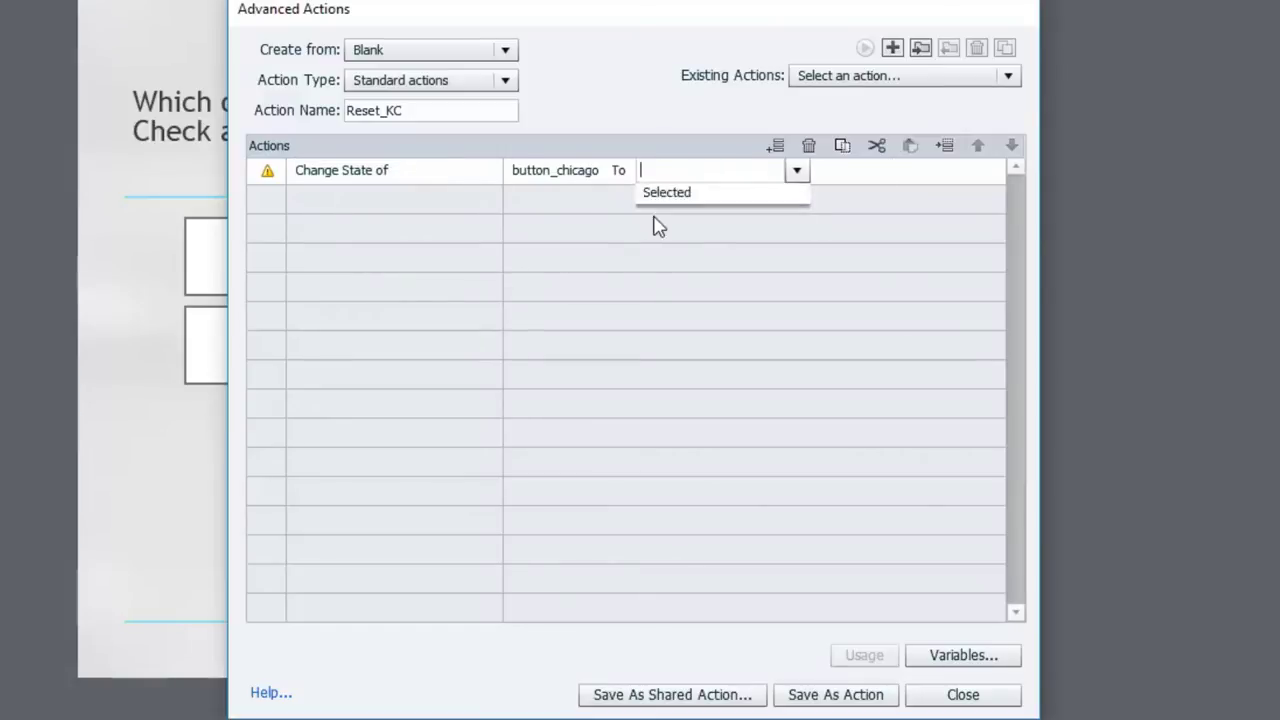
left_click(349, 200)
left_click(345, 199)
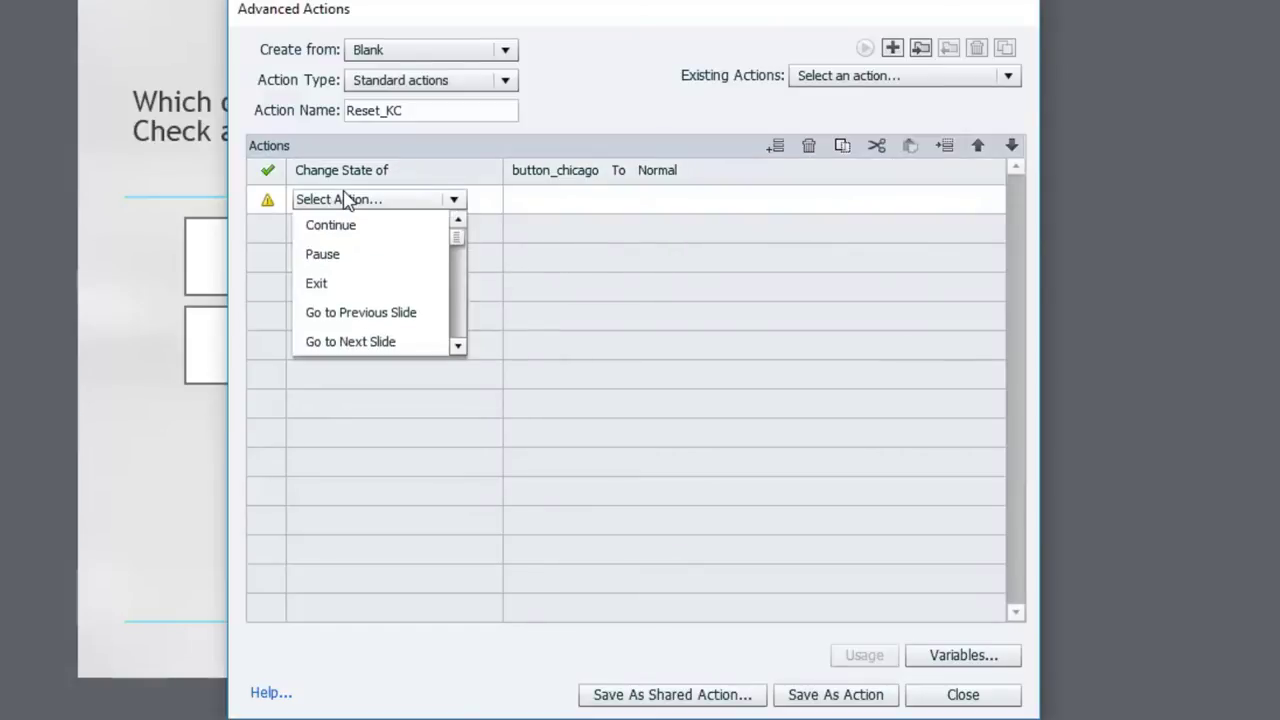
scroll(363, 217, "down", 5)
left_click(386, 315)
left_click(609, 245)
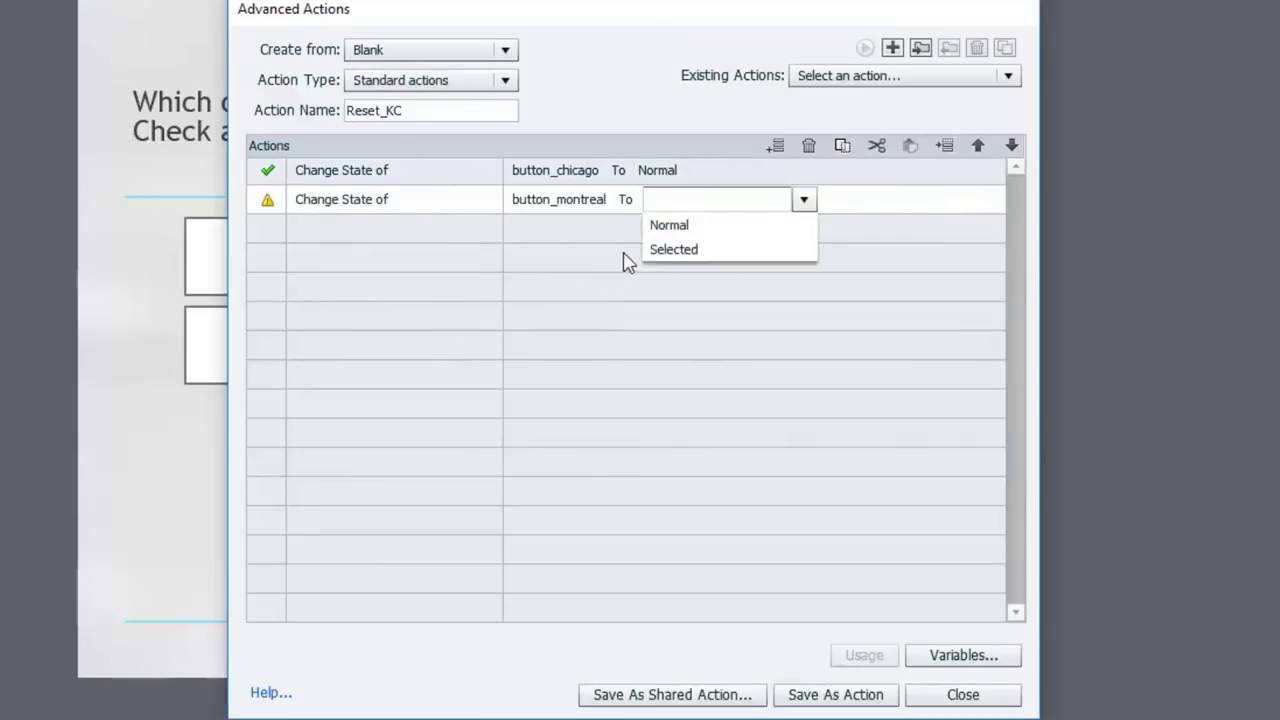
left_click(700, 230)
Step: Add Change State steps setting button_toronto and button_vancouver to Normal
left_click(343, 230)
left_click(345, 230)
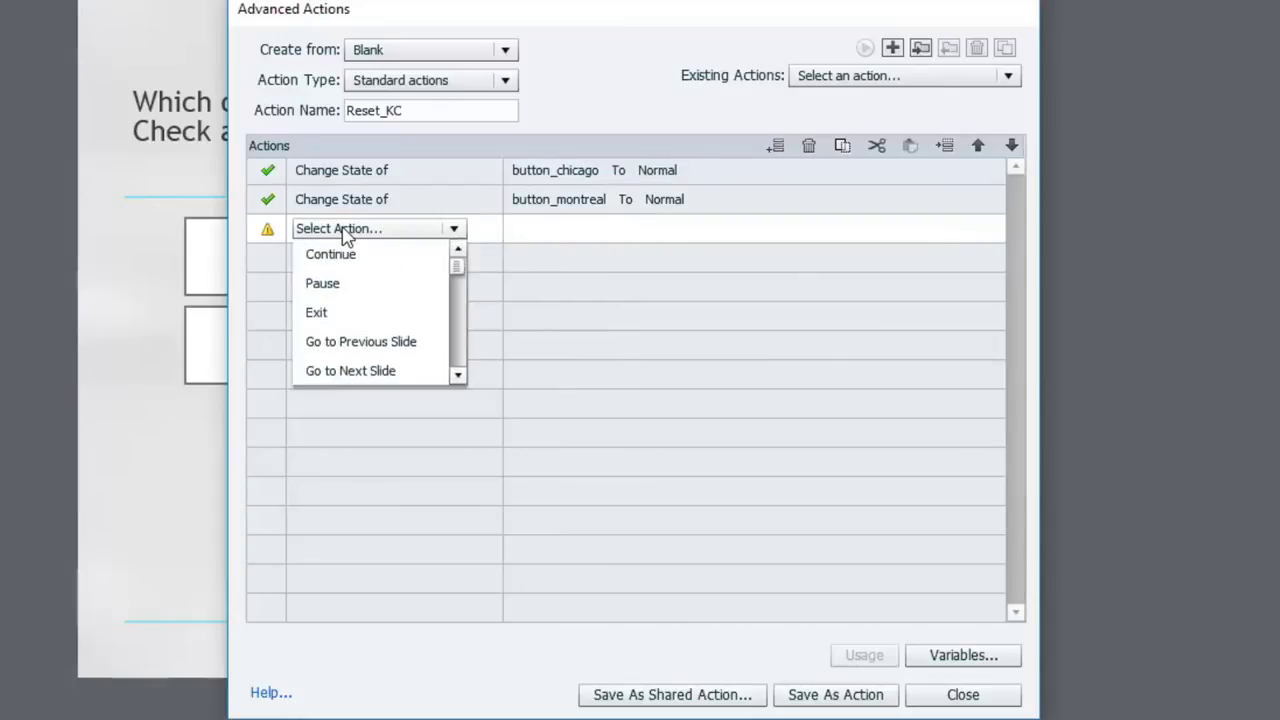
scroll(343, 300, "down", 5)
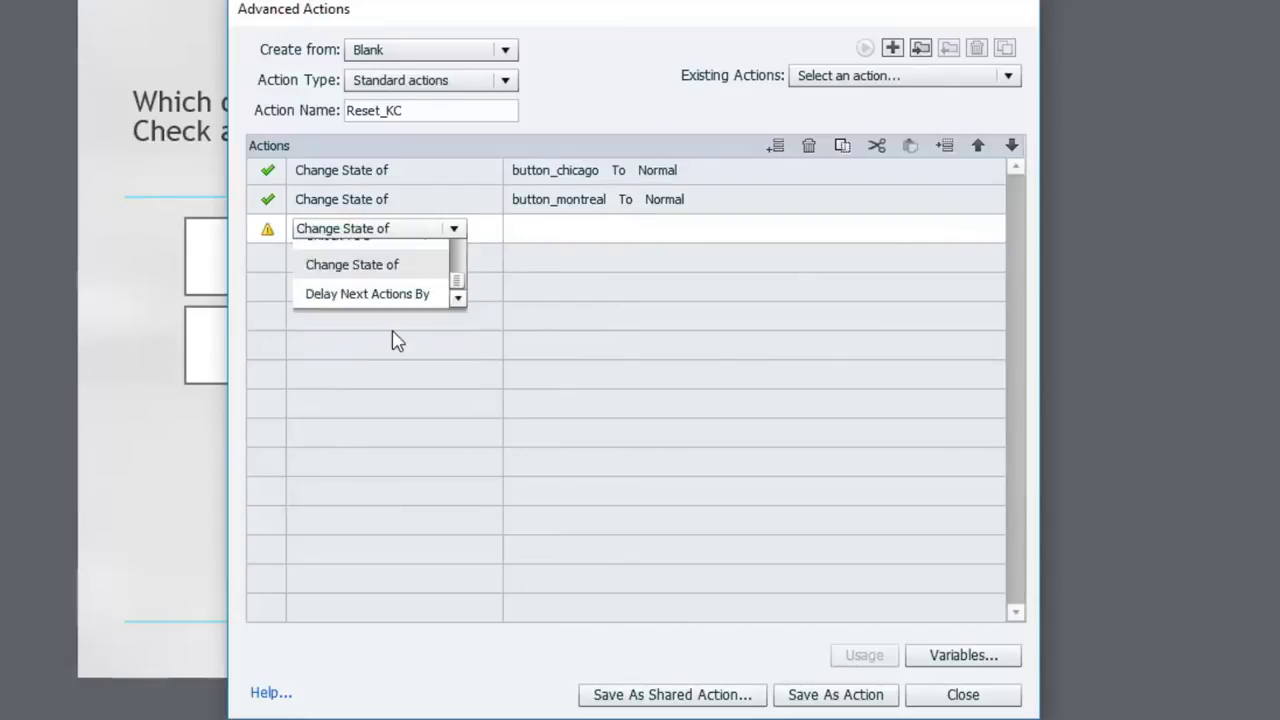
left_click(608, 302)
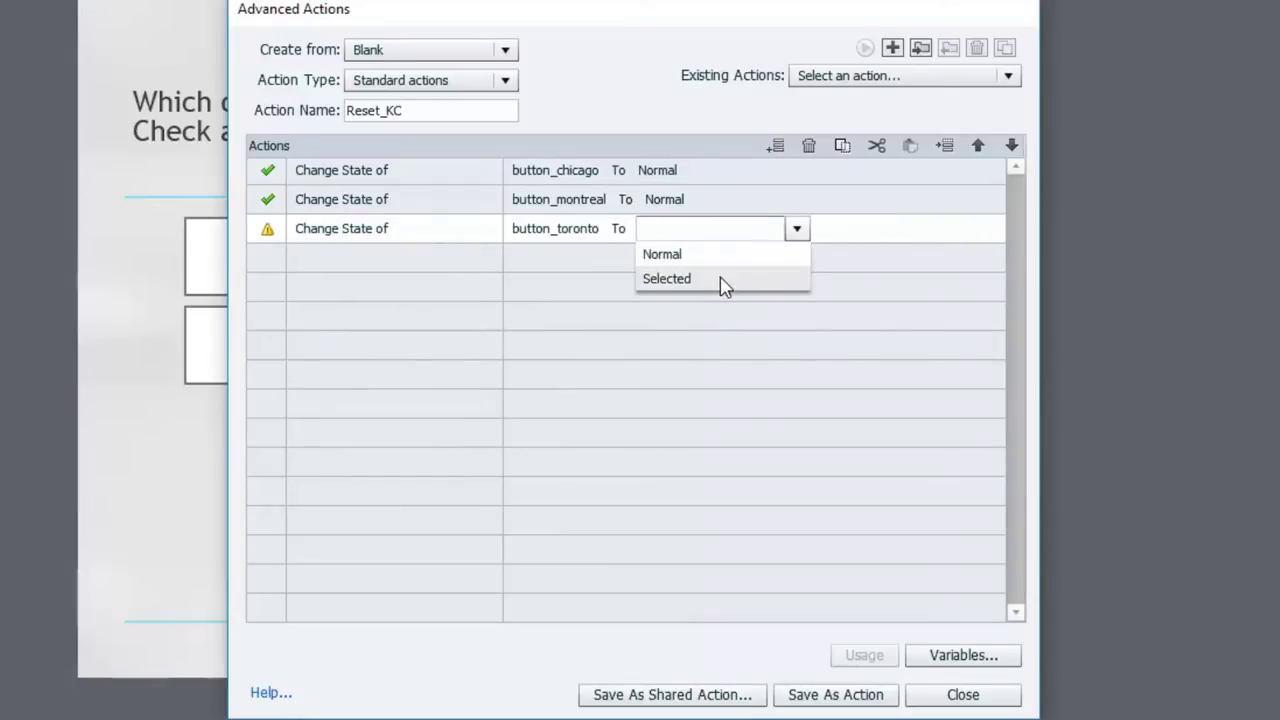
left_click(708, 255)
left_click(333, 259)
key("c")
key("h")
left_click(351, 374)
left_click(611, 361)
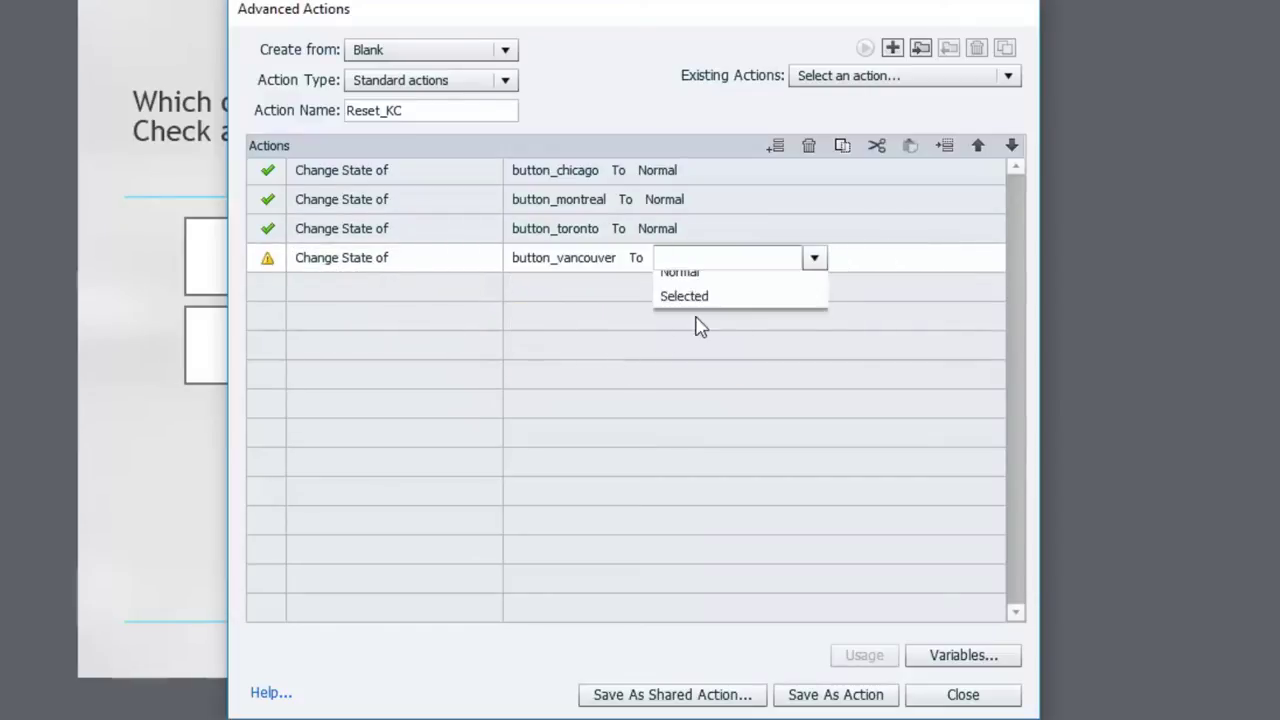
left_click(729, 286)
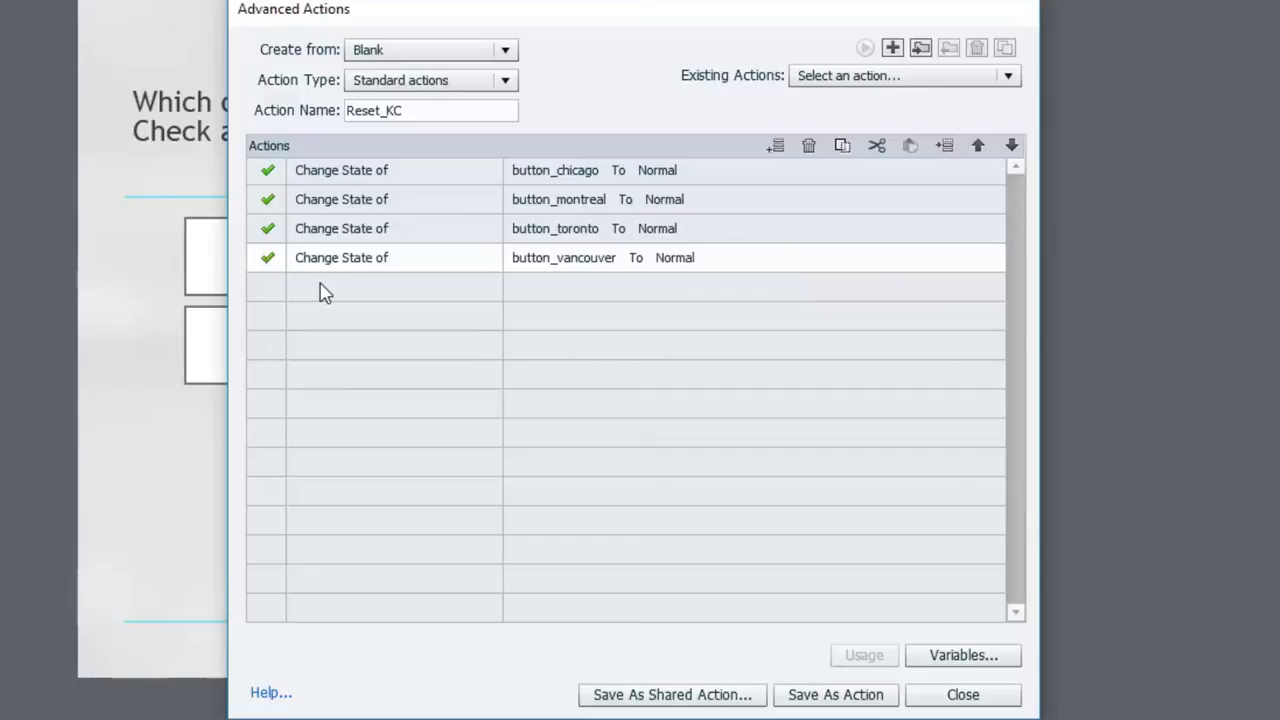
Step: Add an Assign step setting v_Chicago_selected to literal 0
left_click(320, 290)
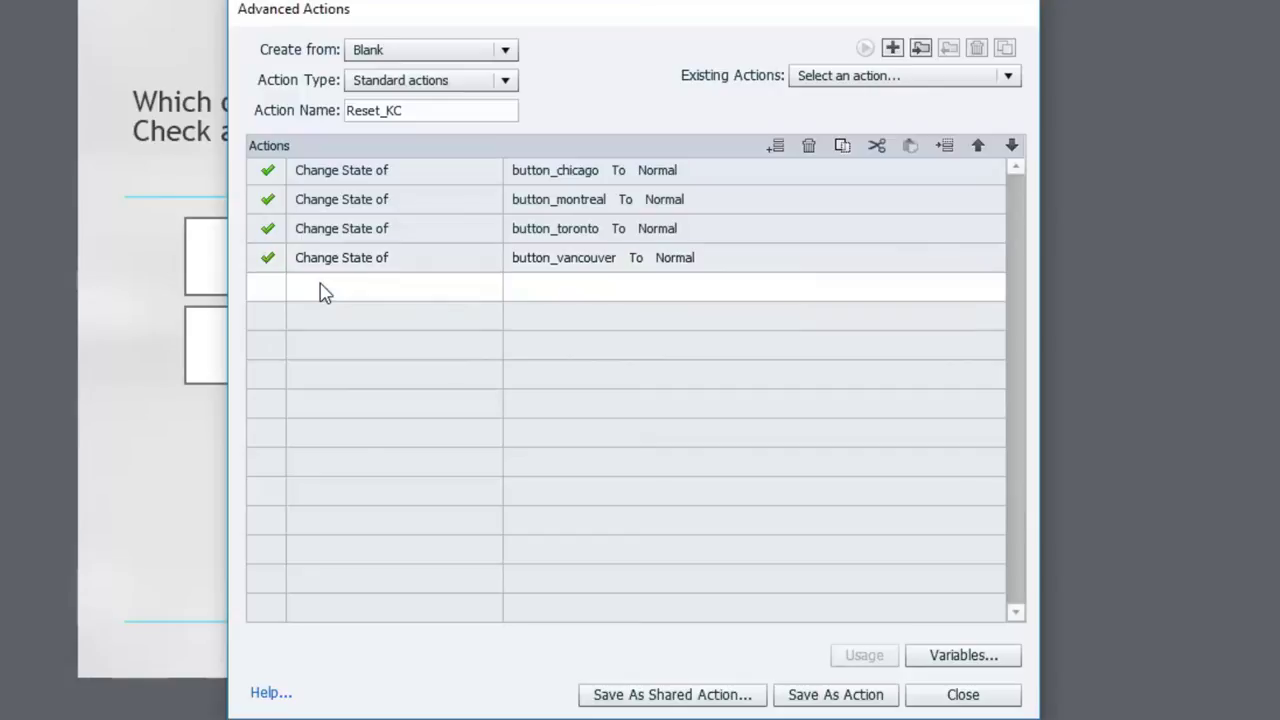
left_click(322, 288)
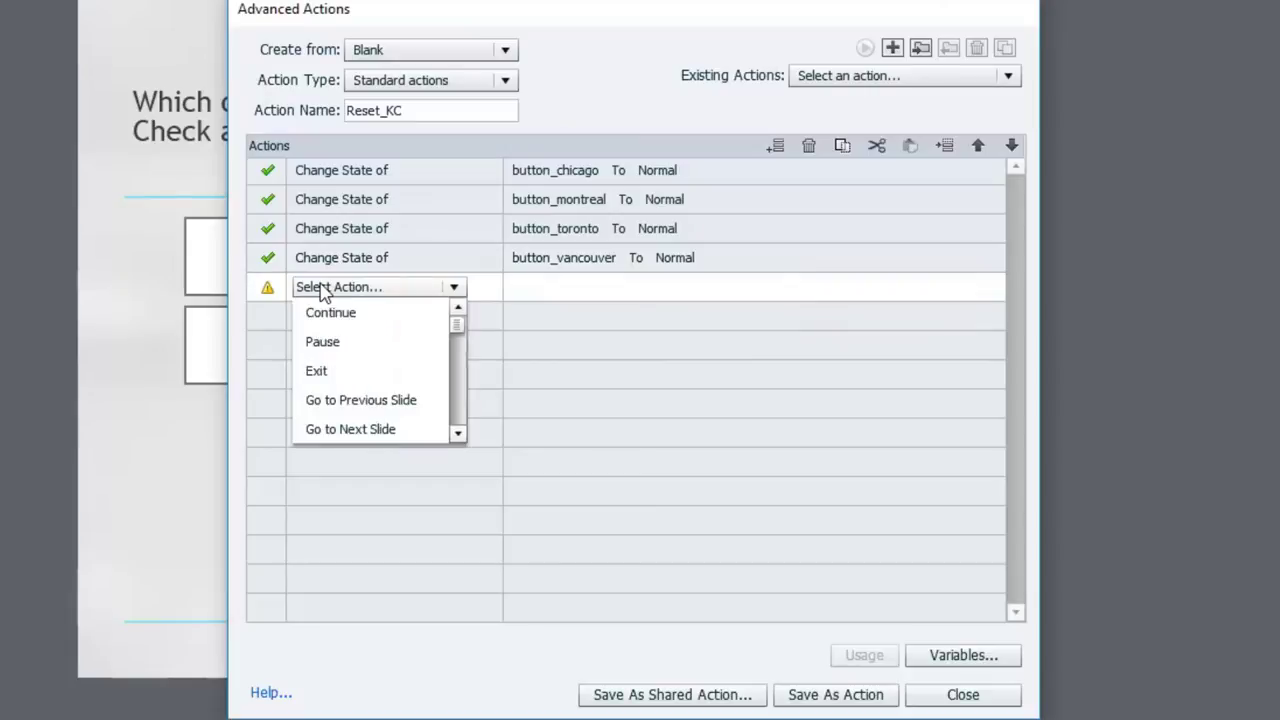
key("a")
left_click(324, 314)
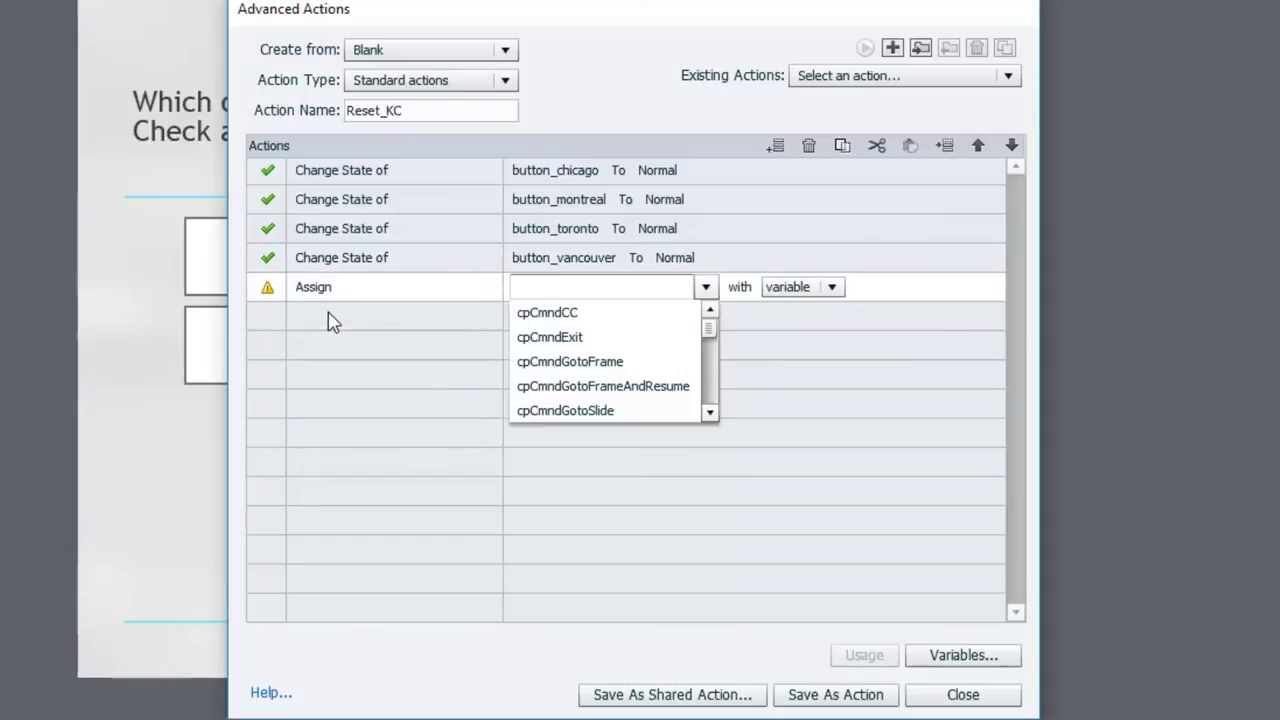
type("v")
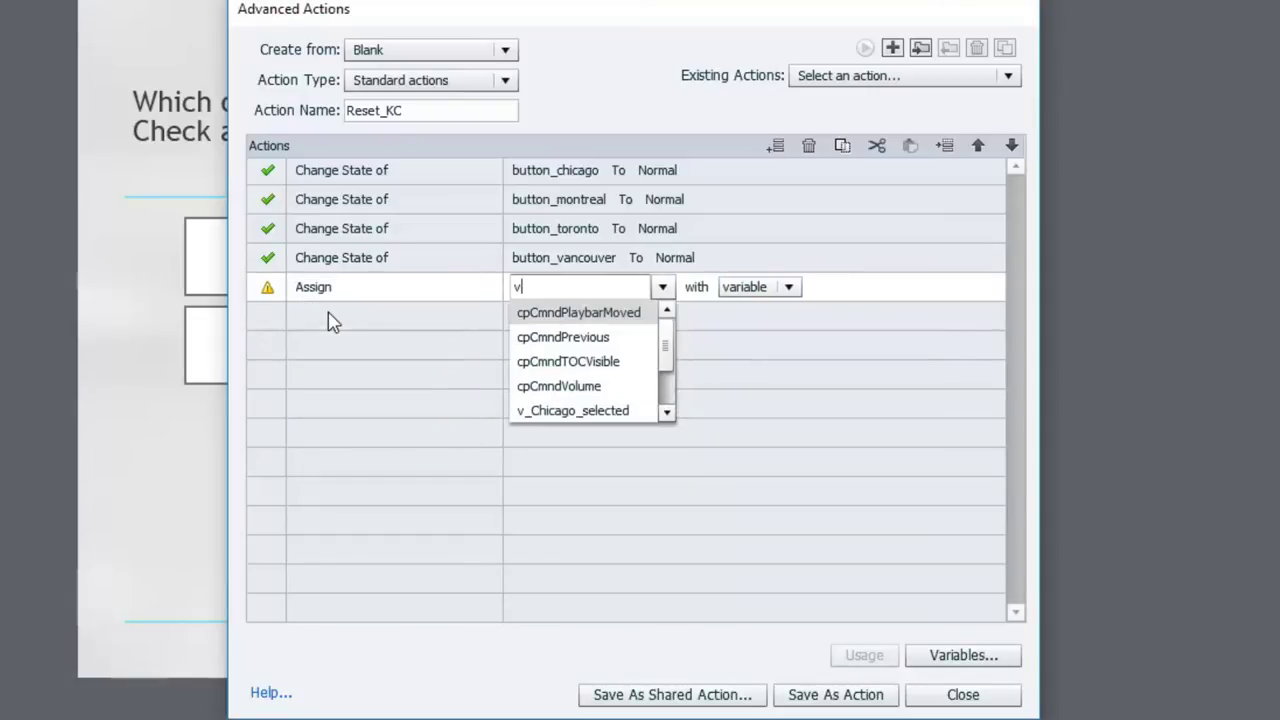
key("Down")
key("Down")
key("Down")
key("Down")
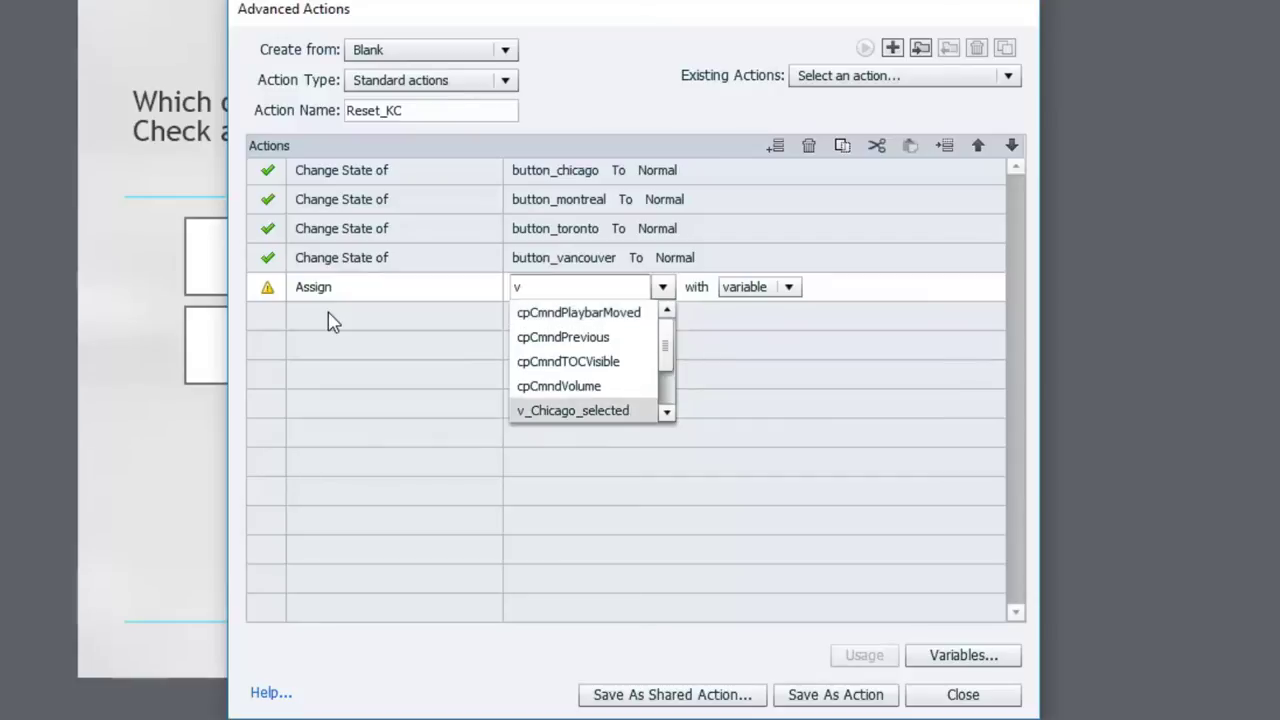
key("Return")
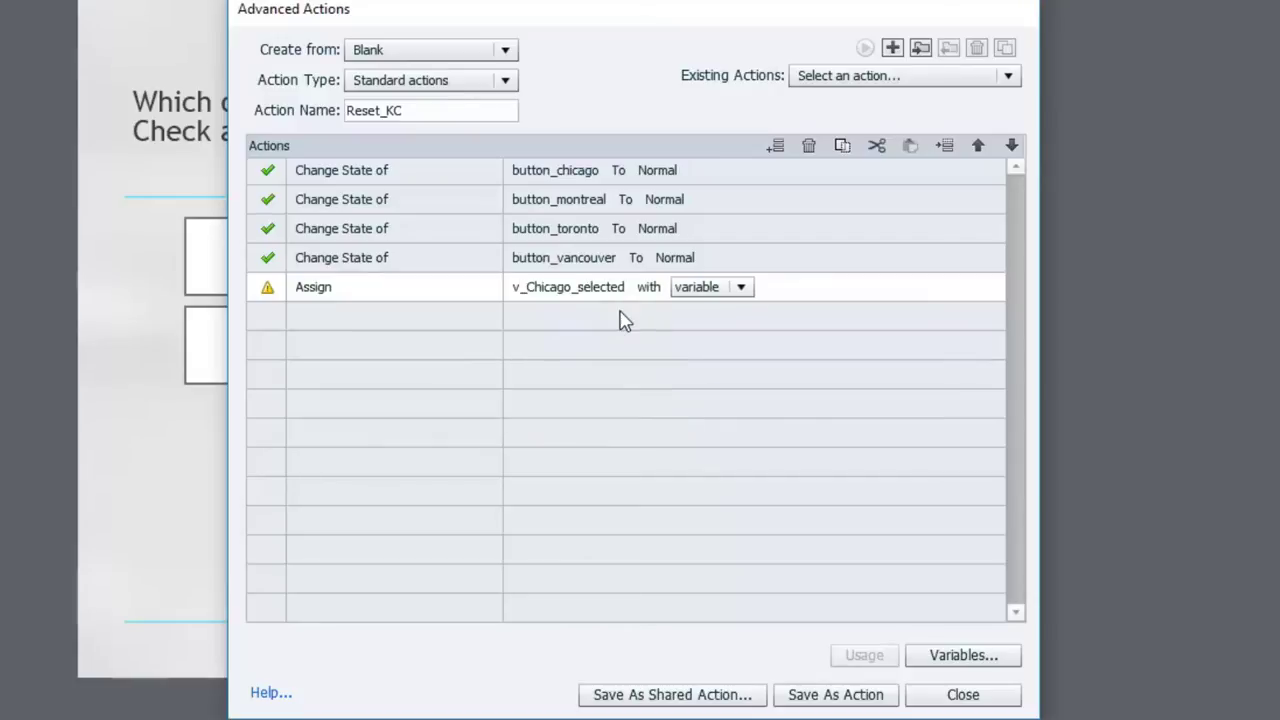
left_click(721, 293)
left_click(721, 335)
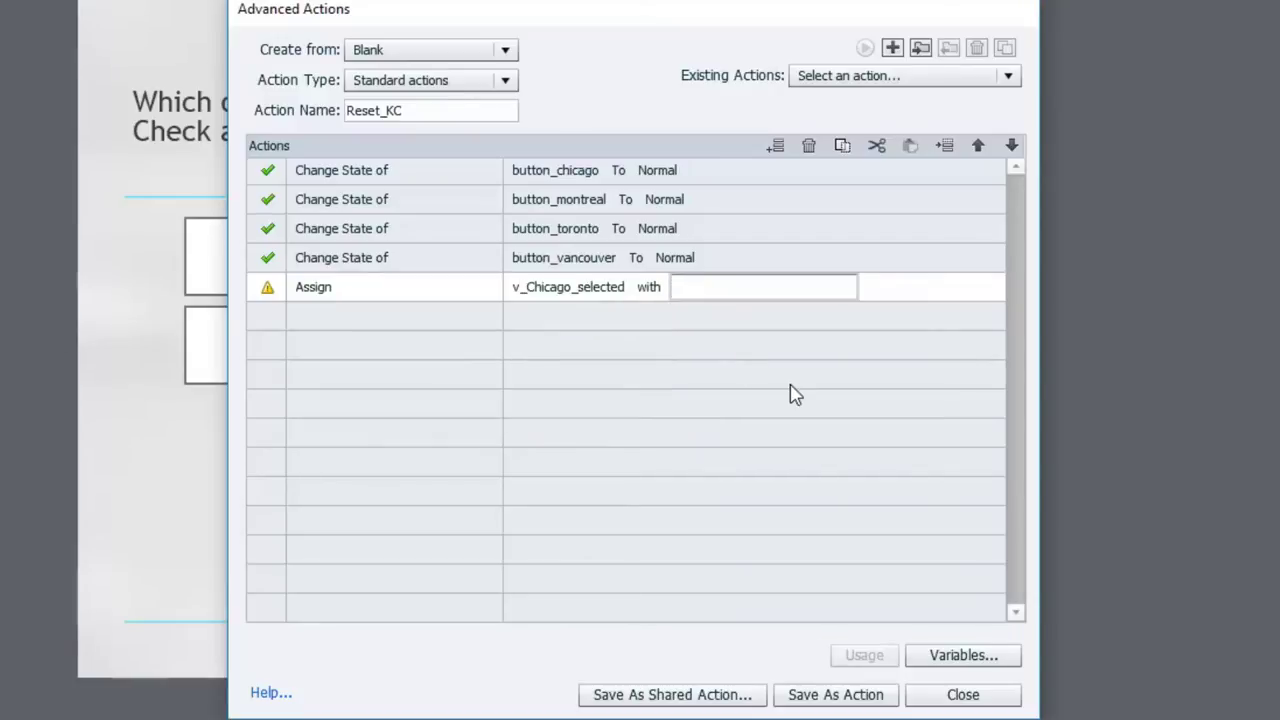
type("0")
key("Return")
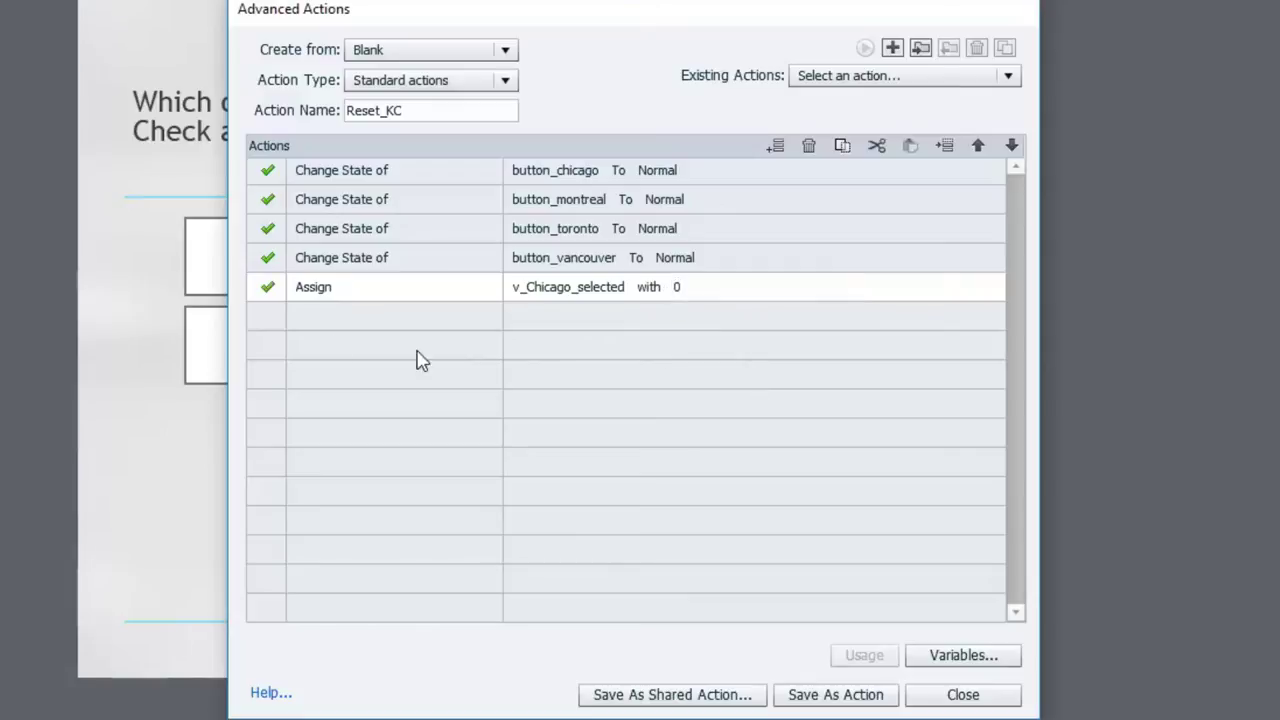
Step: Add an Assign step setting v_Montreal_selected to literal 0
double_click(318, 318)
key("a")
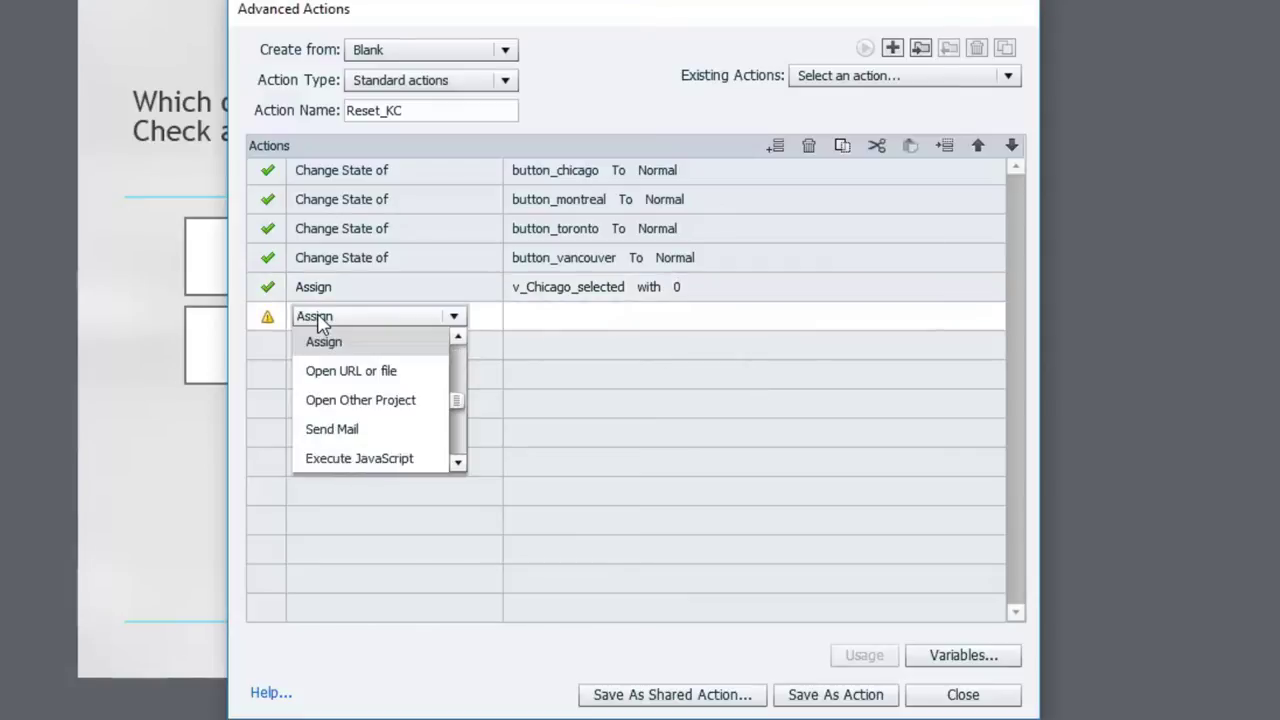
left_click(325, 343)
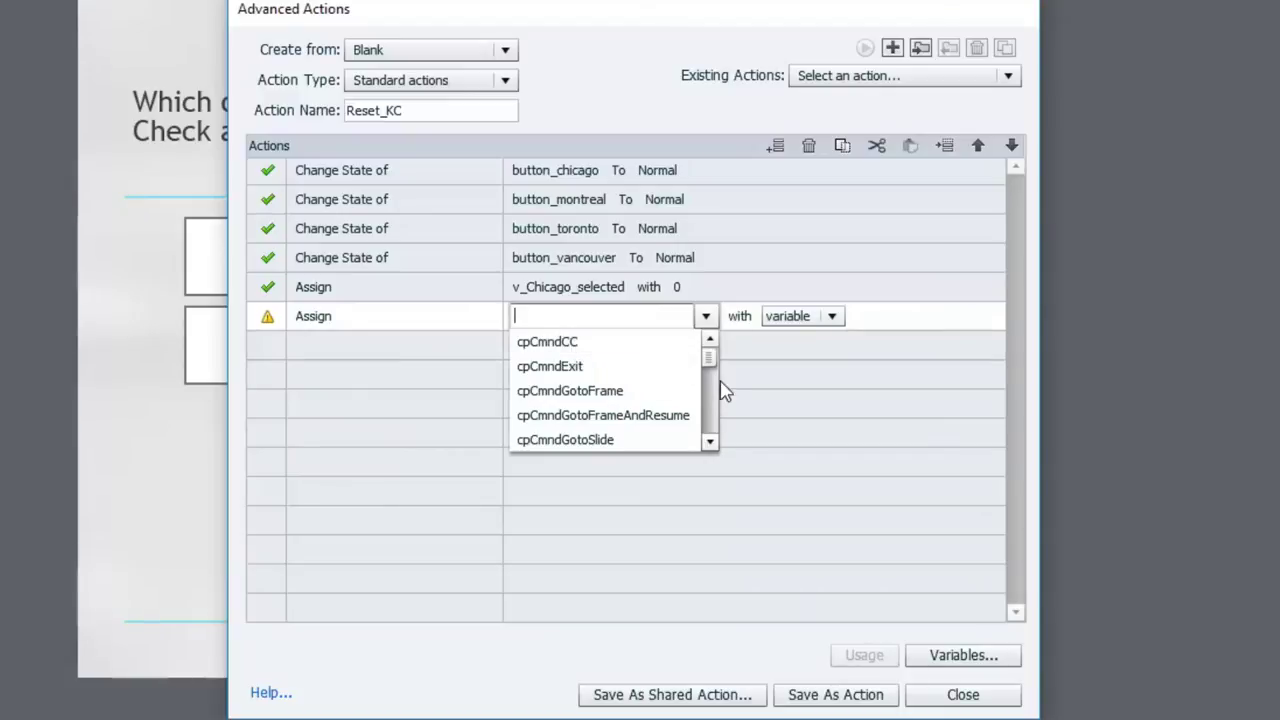
left_click_drag(716, 372, 654, 451)
left_click(588, 396)
left_click(738, 318)
left_click(726, 375)
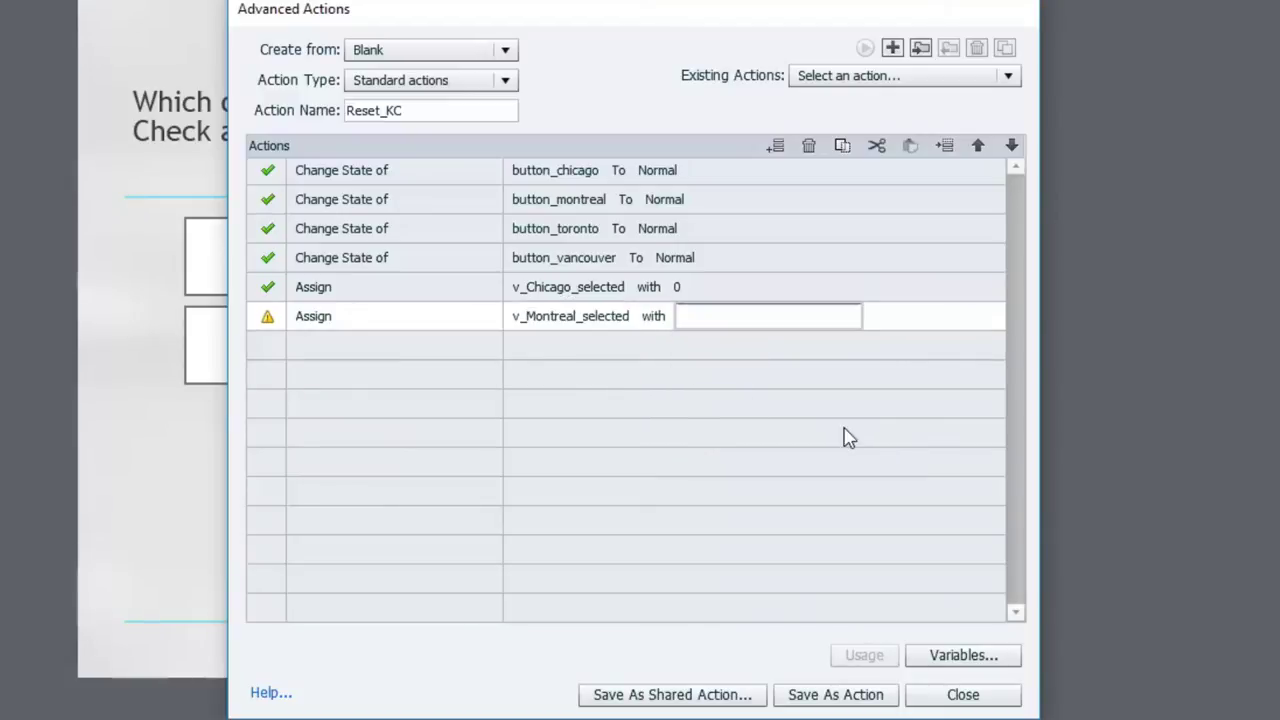
type("0")
key("Return")
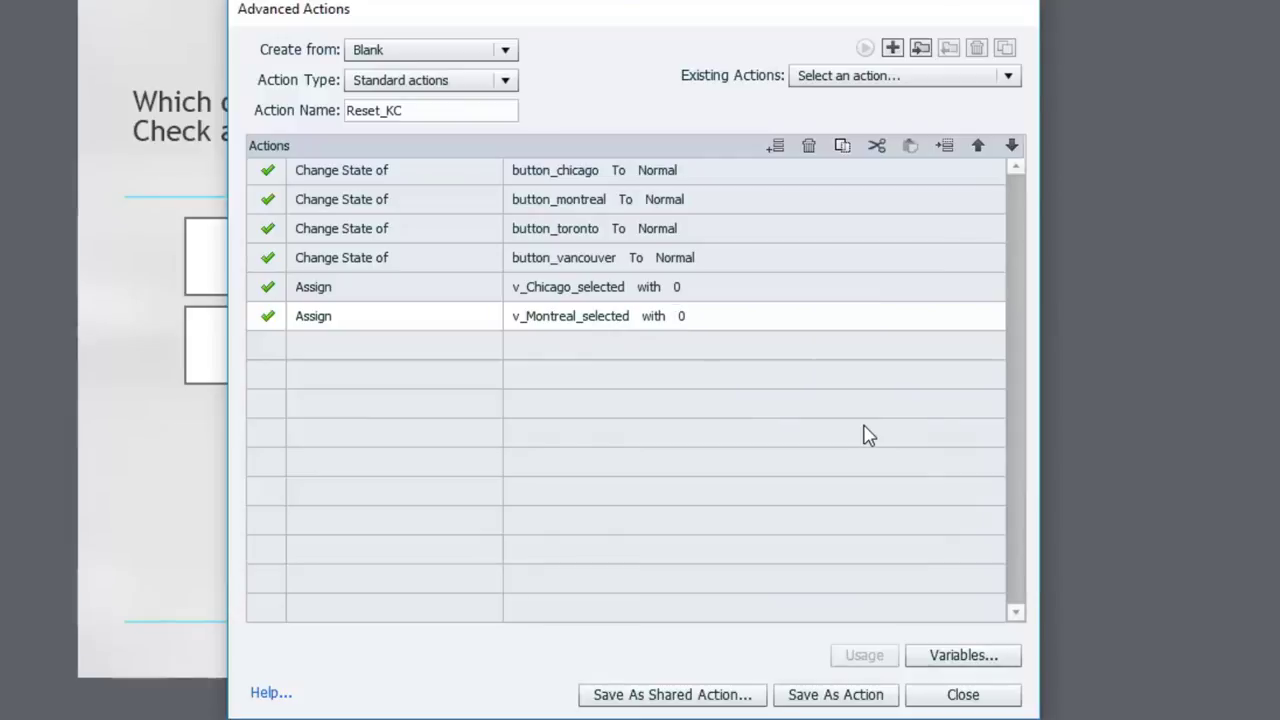
Step: Add an Assign step setting v_Toronto_selected to literal 0
left_click(351, 351)
scroll(312, 365, "down", 3)
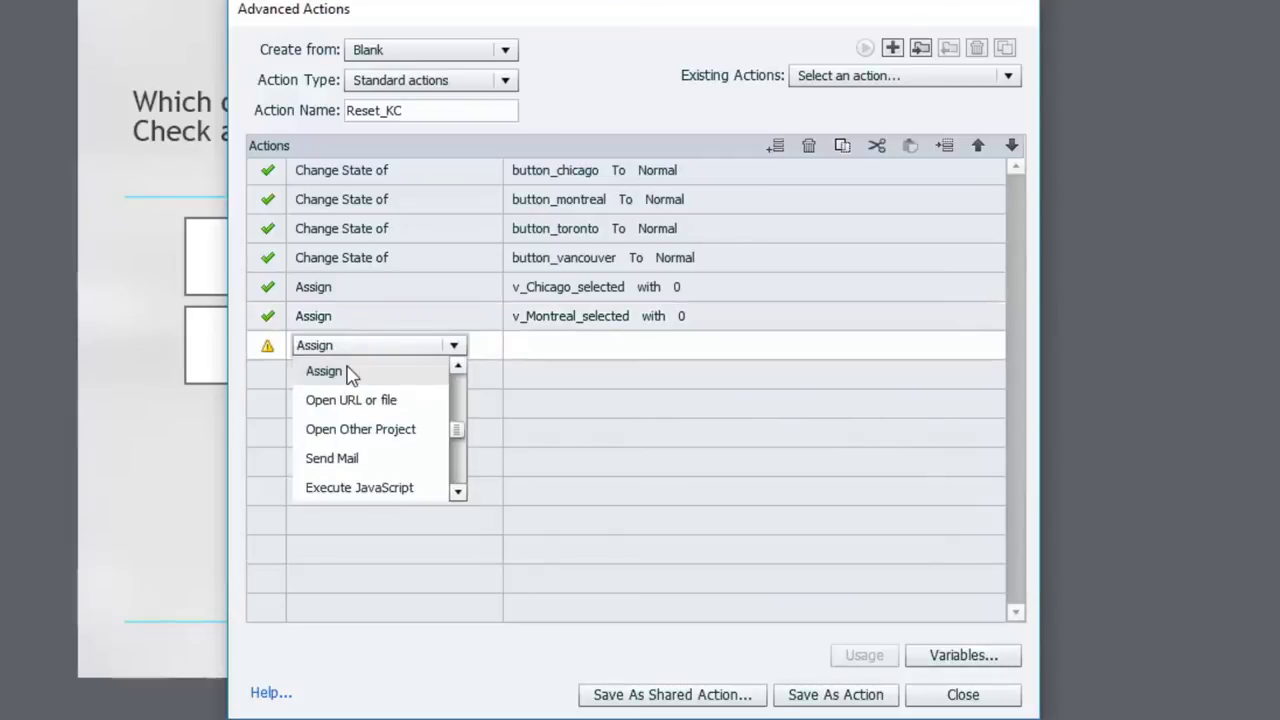
left_click(314, 371)
left_click_drag(708, 390, 707, 480)
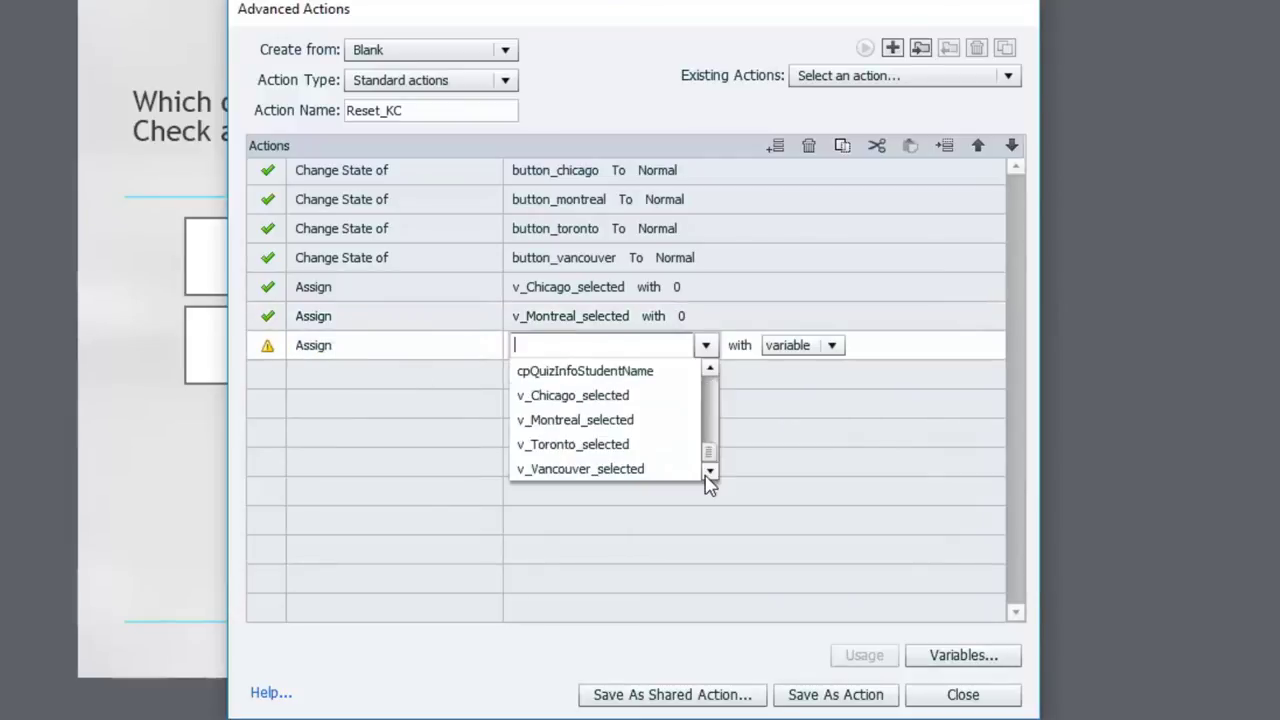
left_click(590, 444)
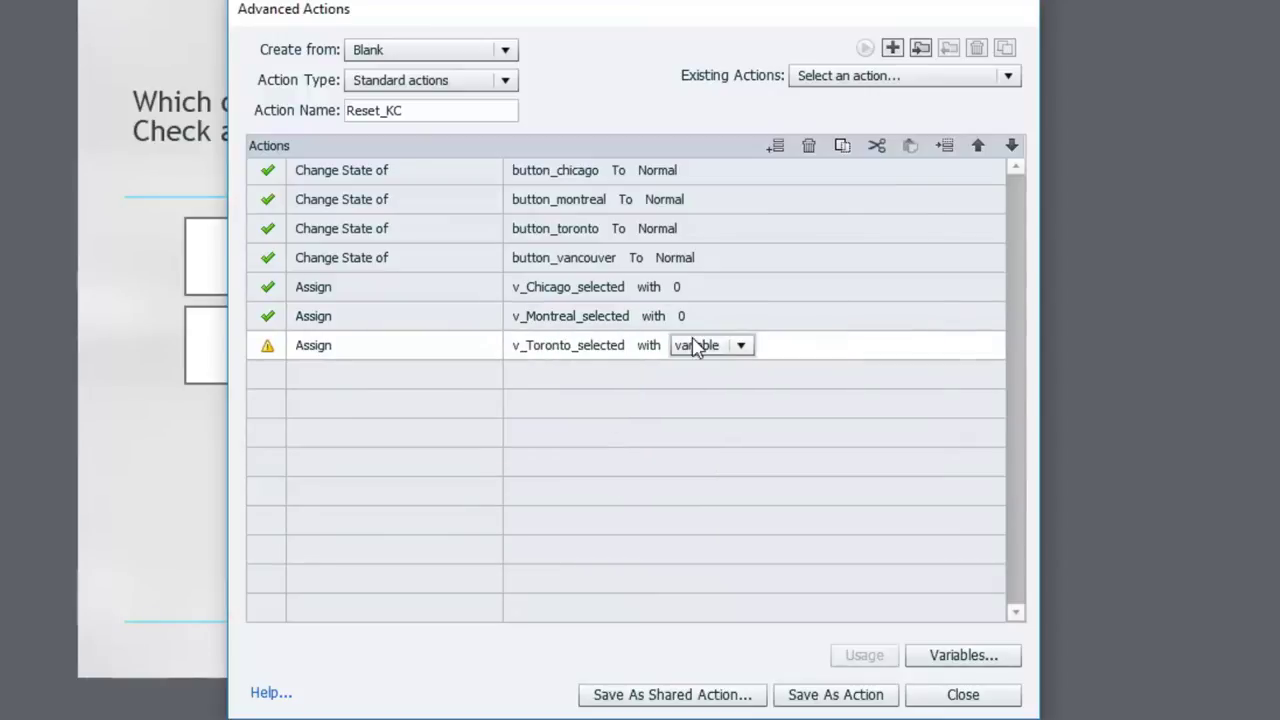
left_click(741, 346)
left_click(724, 399)
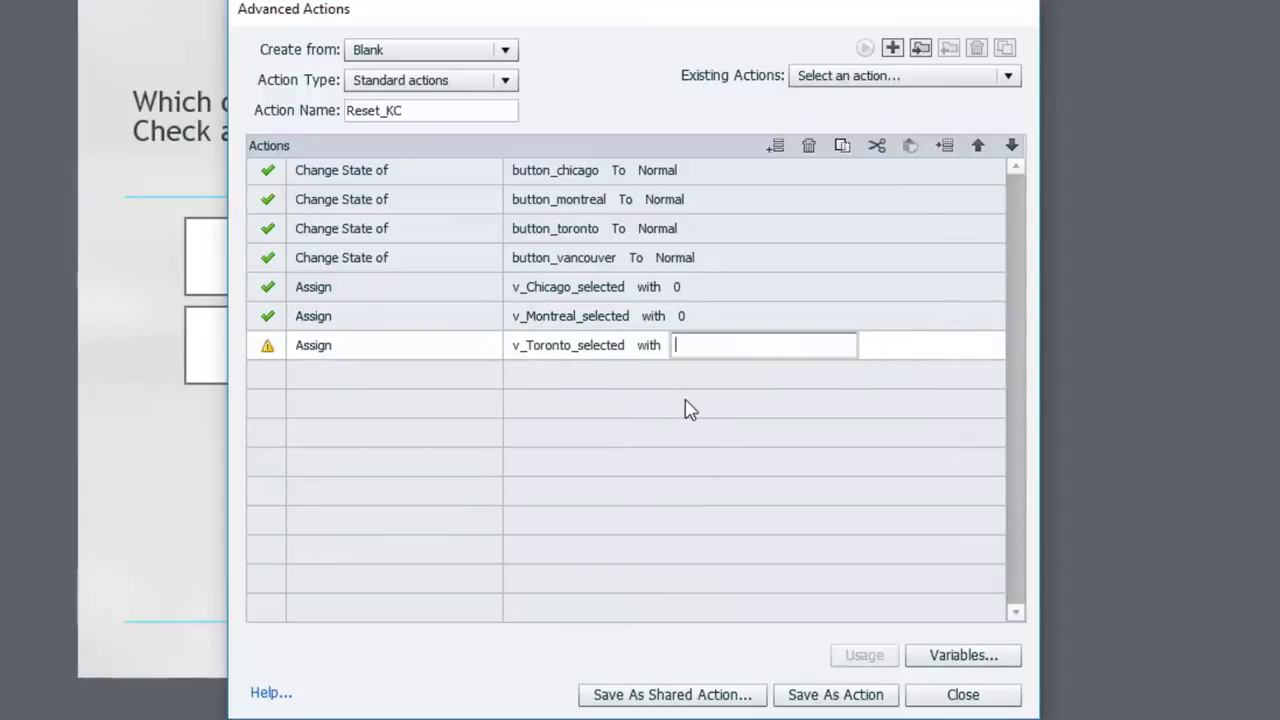
type("0")
key("Return")
Step: Add an Assign step setting v_Vancouver_selected to literal 0
left_click(335, 376)
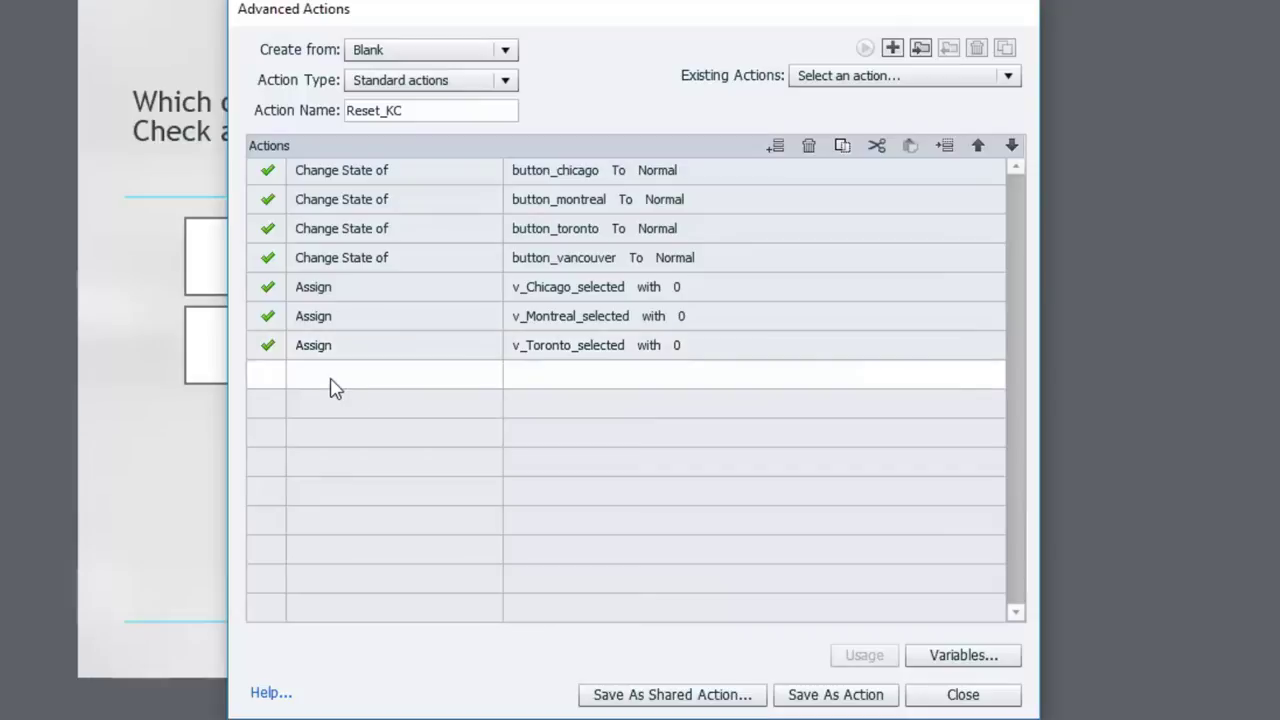
type("a")
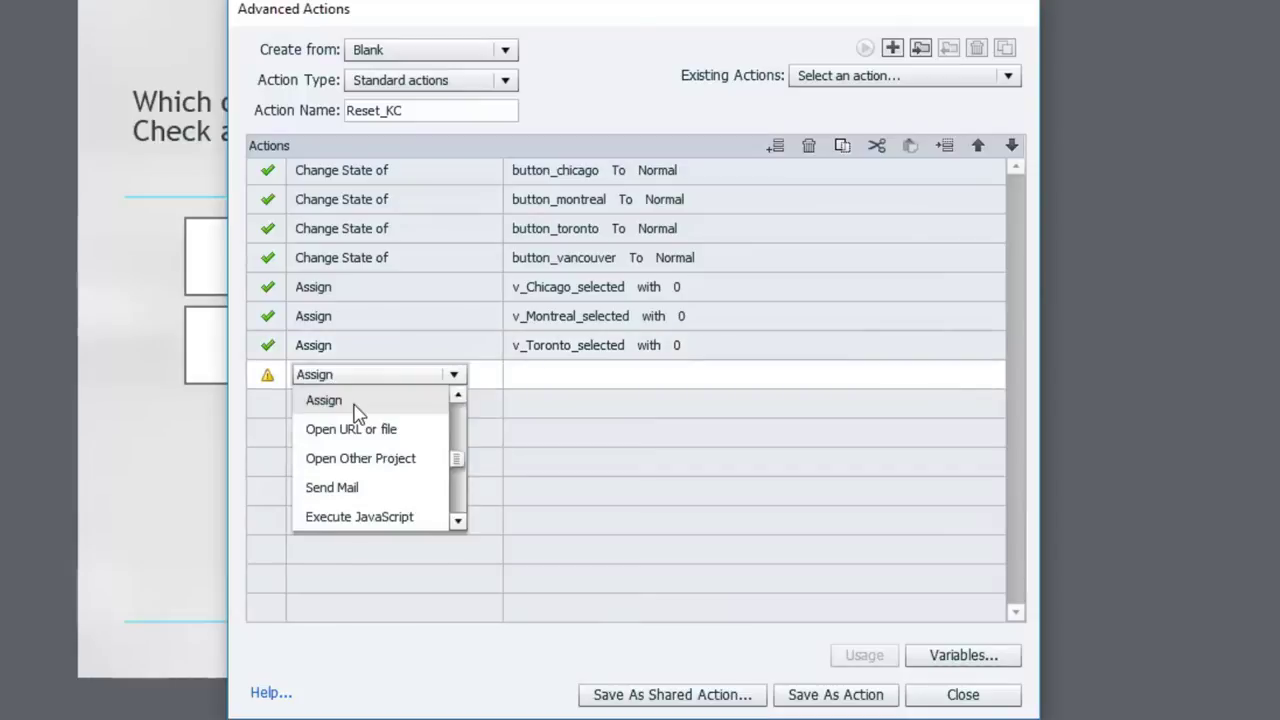
left_click(354, 404)
left_click_drag(717, 420, 711, 491)
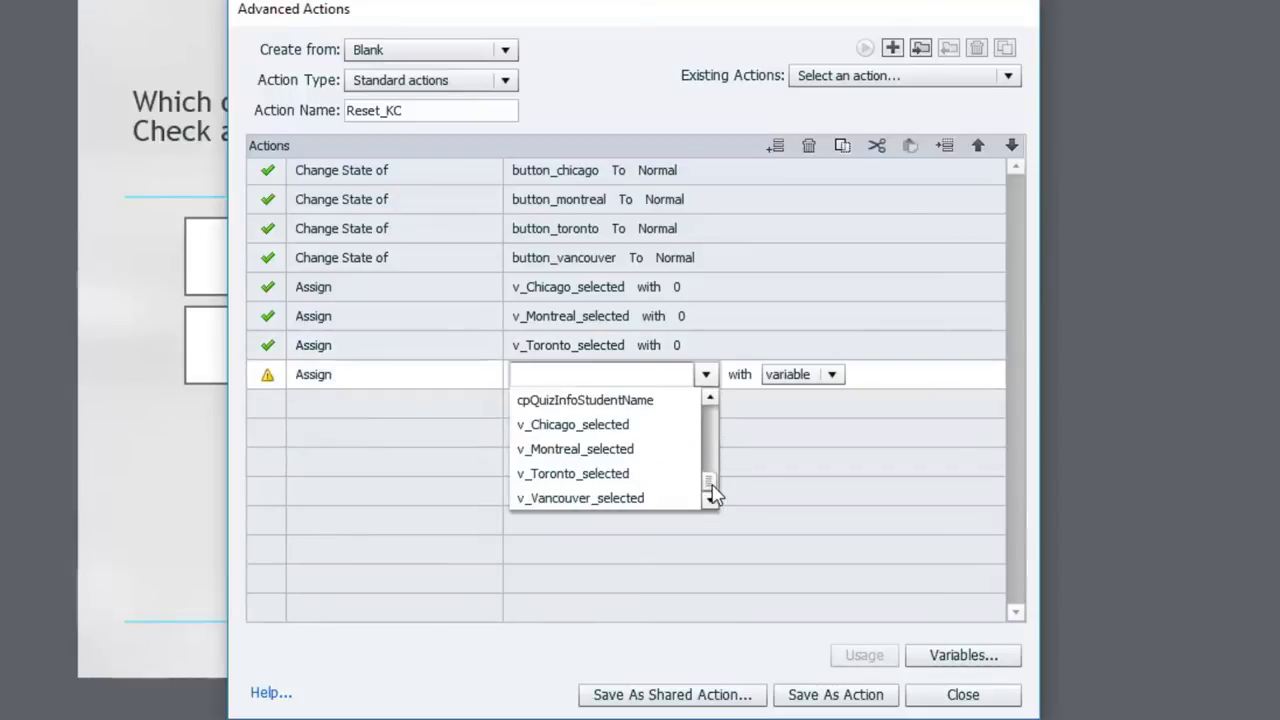
left_click(635, 500)
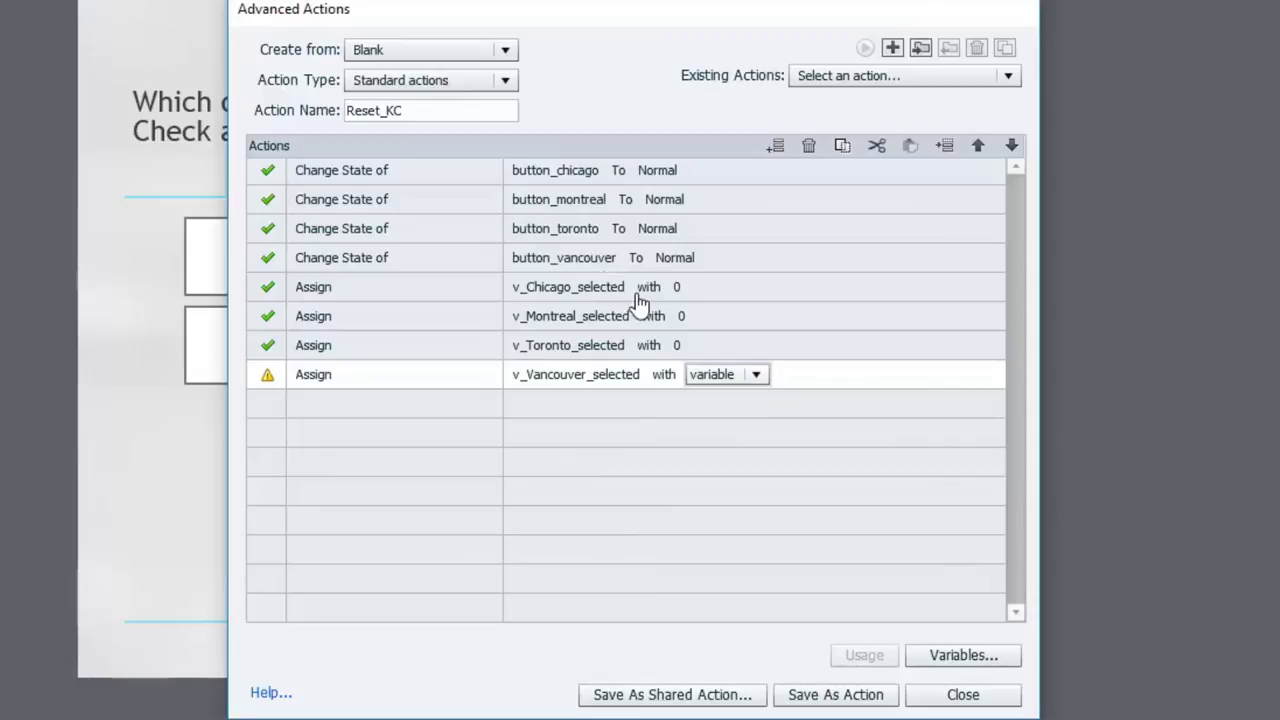
left_click(752, 376)
left_click(743, 434)
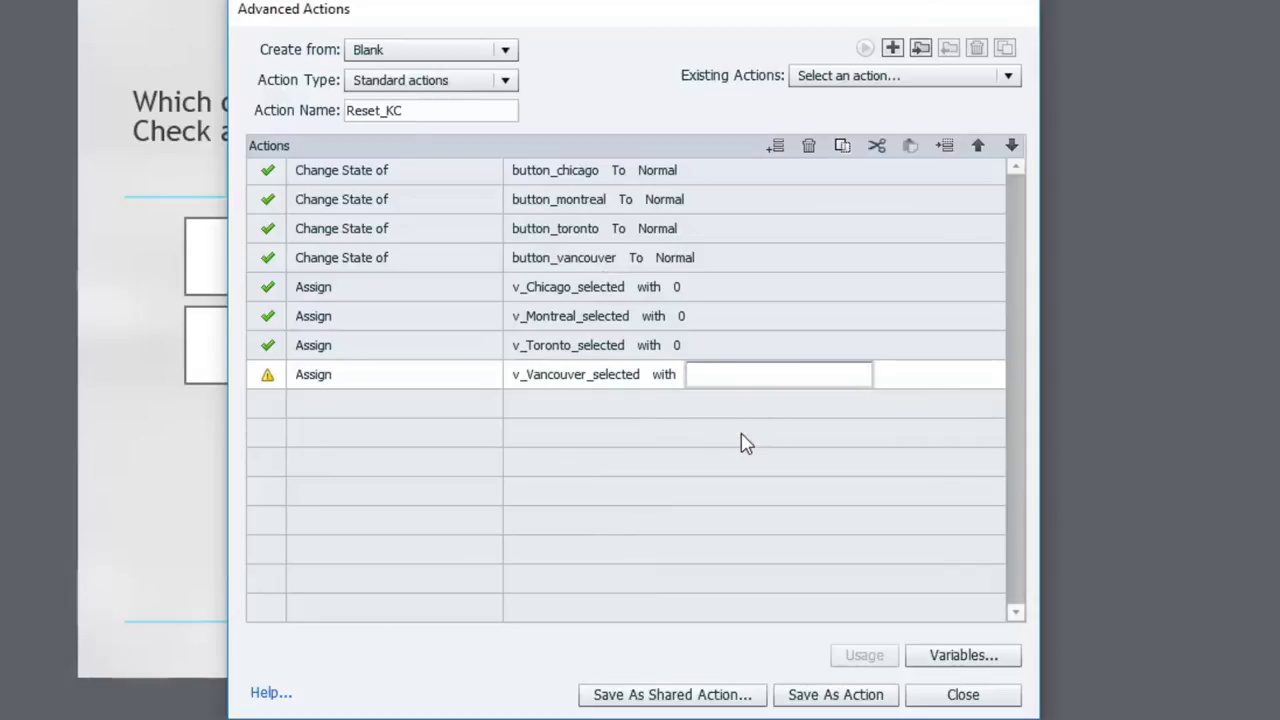
type("0")
key("Return")
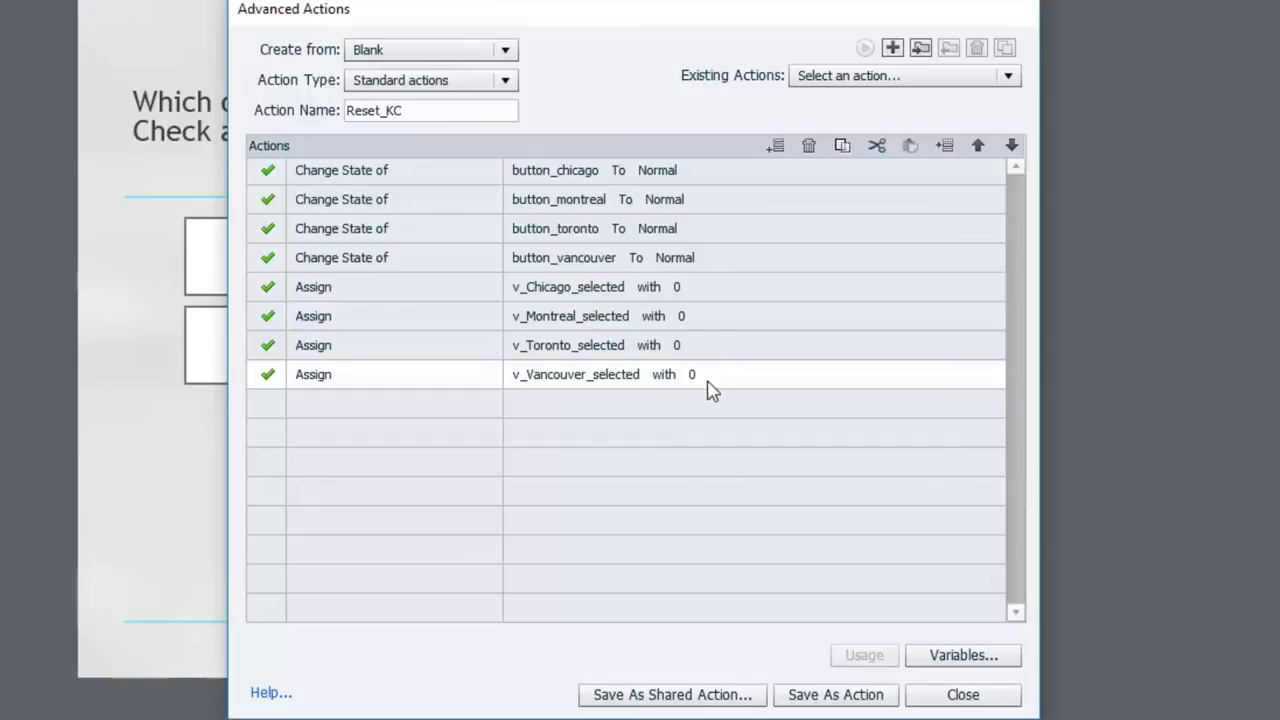
Step: Save Reset_KC, close the editor, and set the slide's On Enter script to Reset_KC
left_click(852, 695)
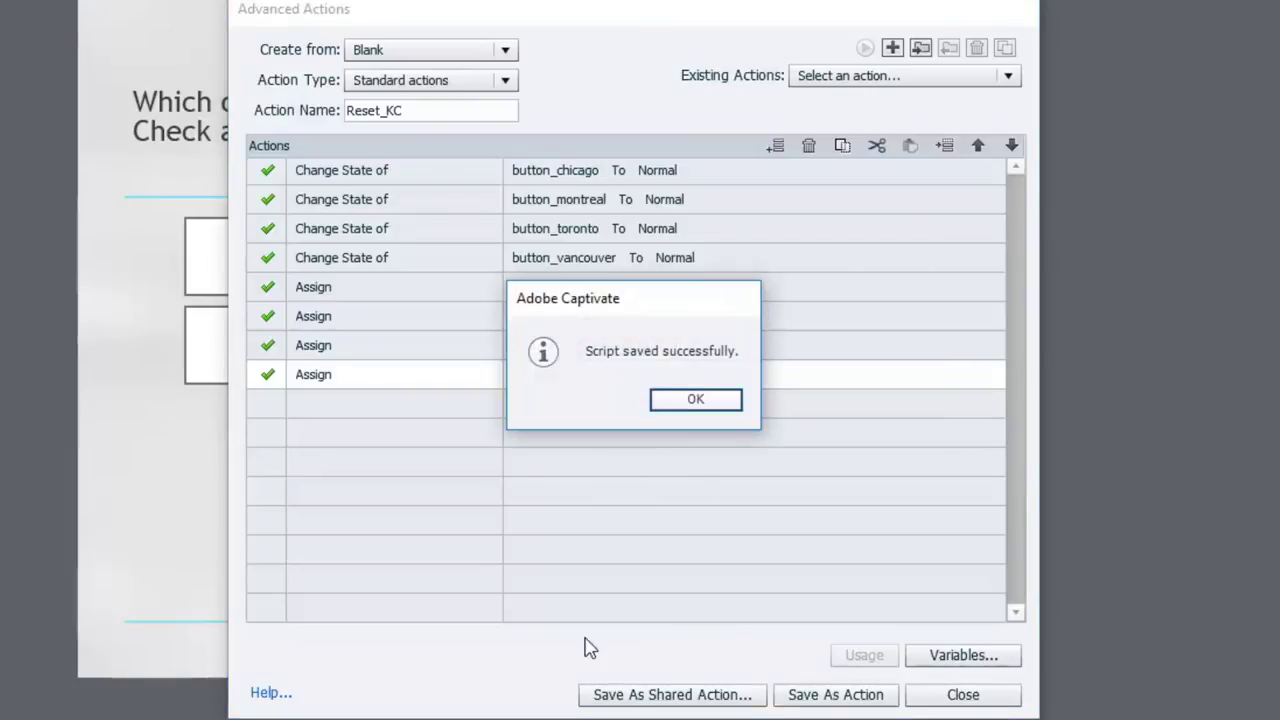
left_click(714, 395)
left_click(963, 700)
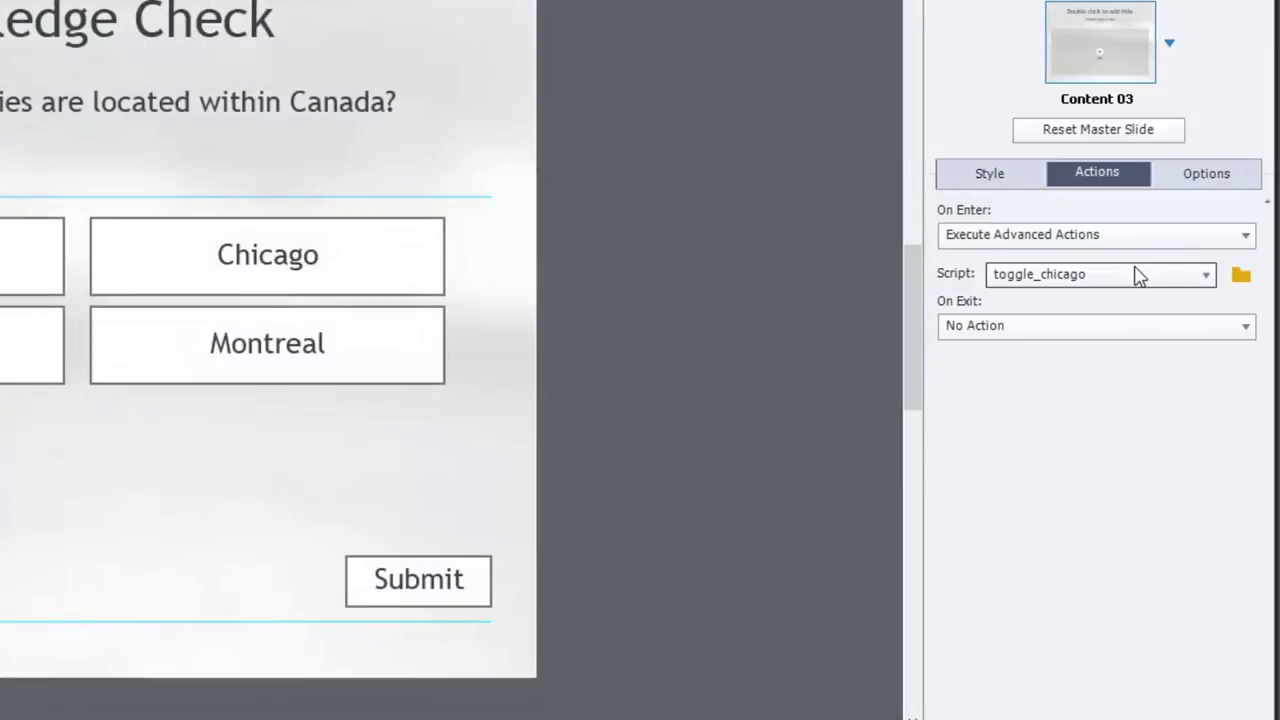
left_click(1140, 274)
left_click(1142, 301)
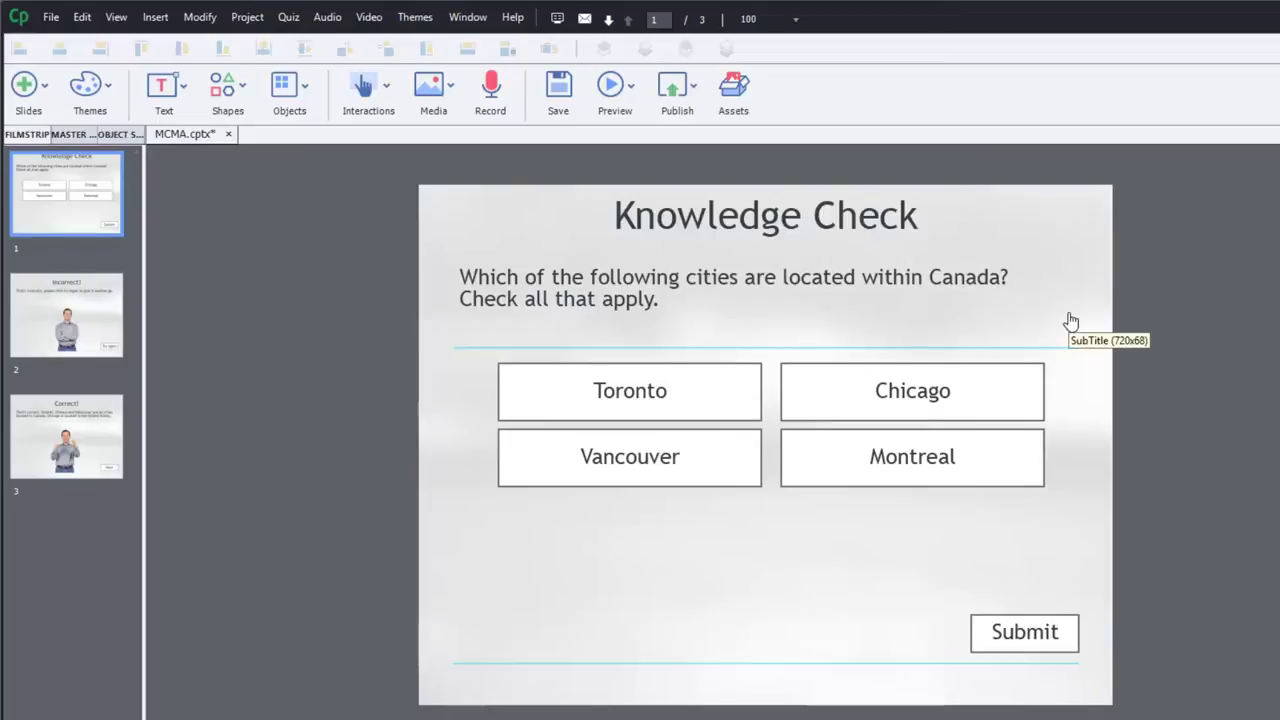
Step: Select the Toronto, Chicago, Vancouver and Montreal buttons in turn, ending on Montreal
left_click(632, 418)
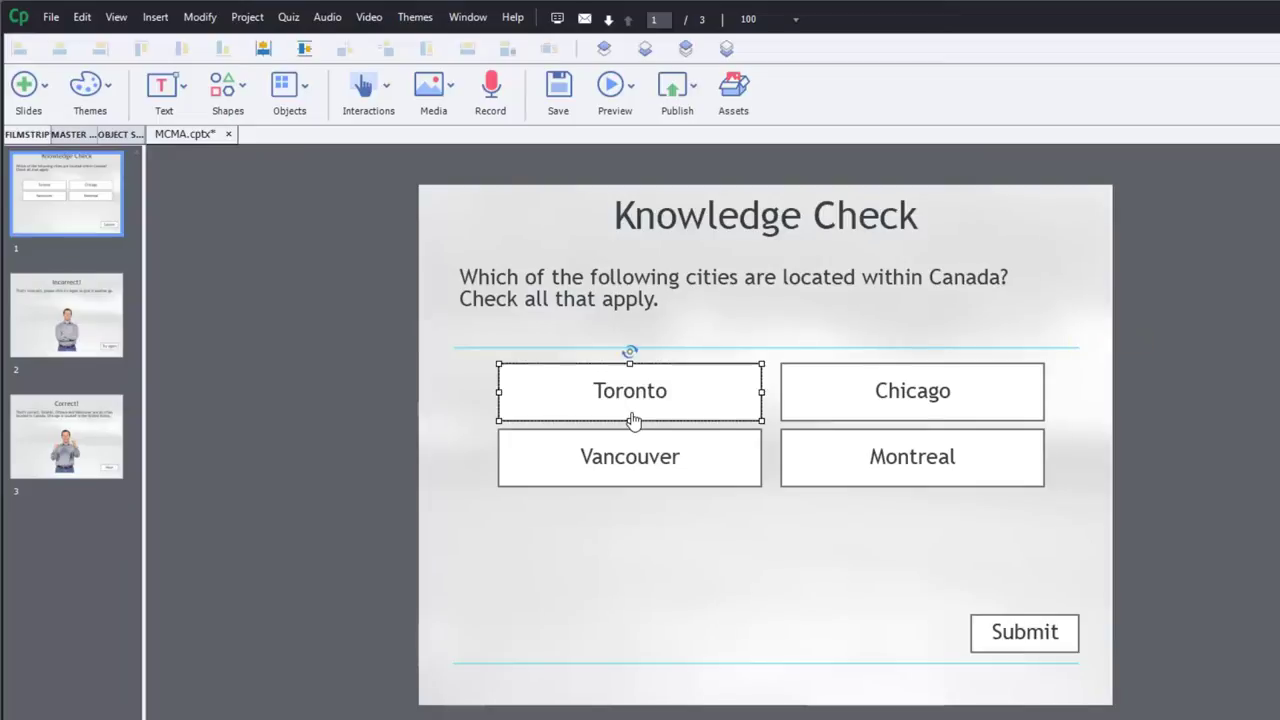
left_click(909, 412)
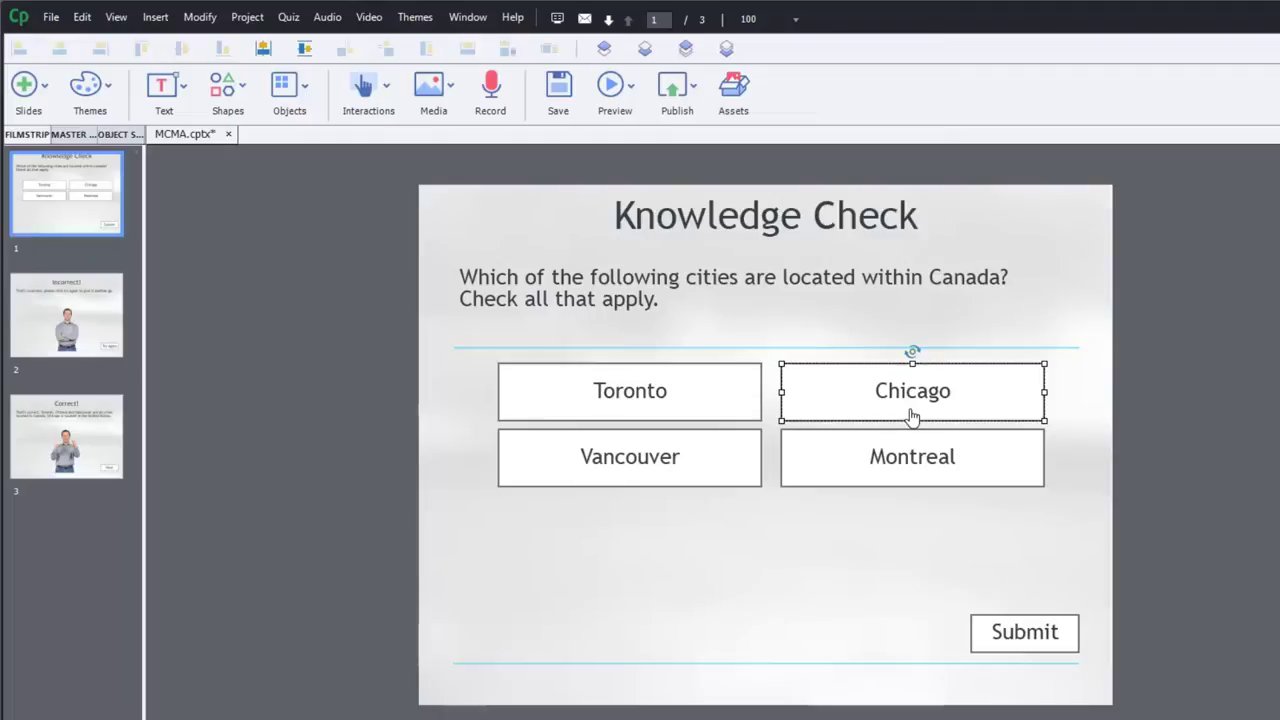
left_click(686, 485)
left_click(894, 488)
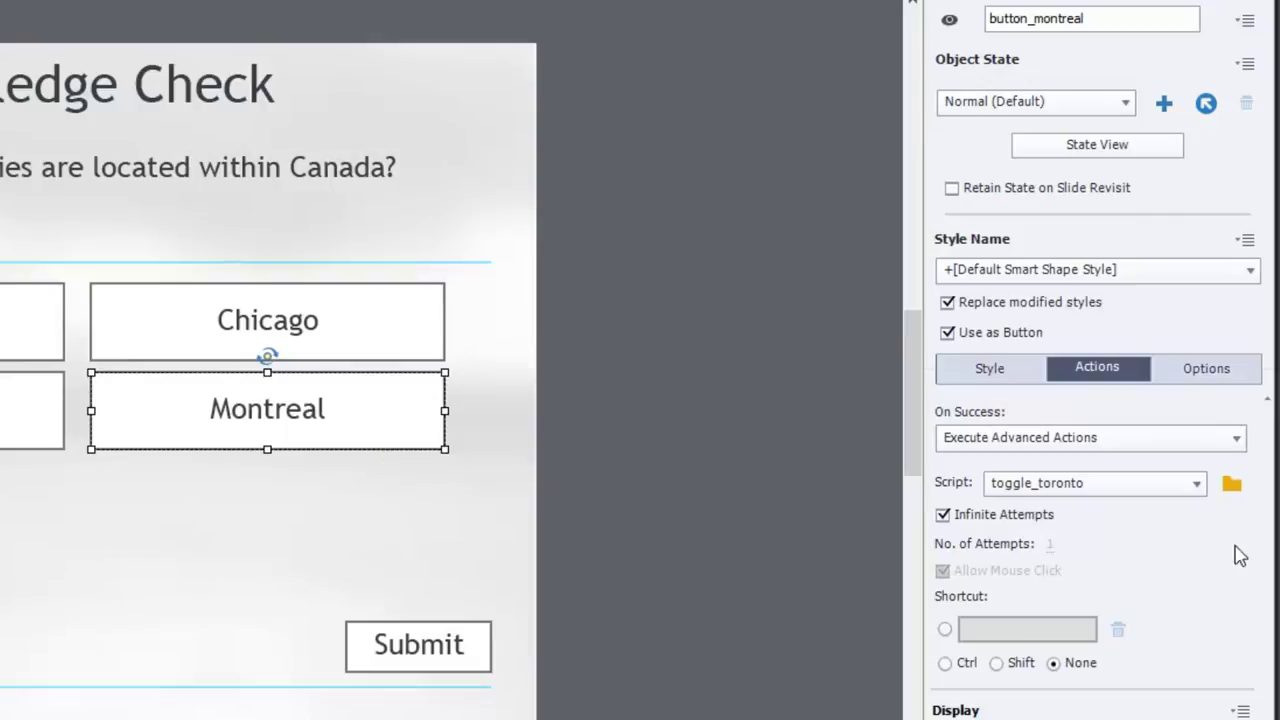
Step: Open toggle_toronto, duplicate it, and rename the copy toggle_montreal
left_click(1231, 485)
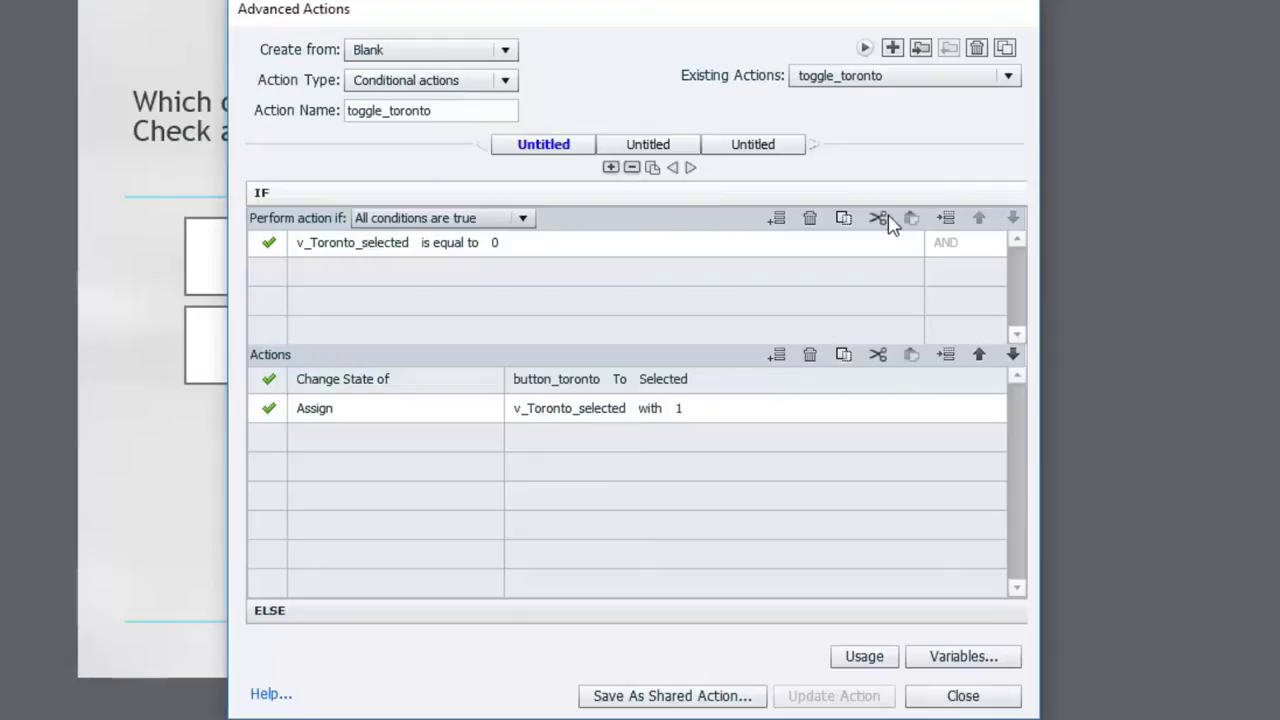
left_click(1006, 48)
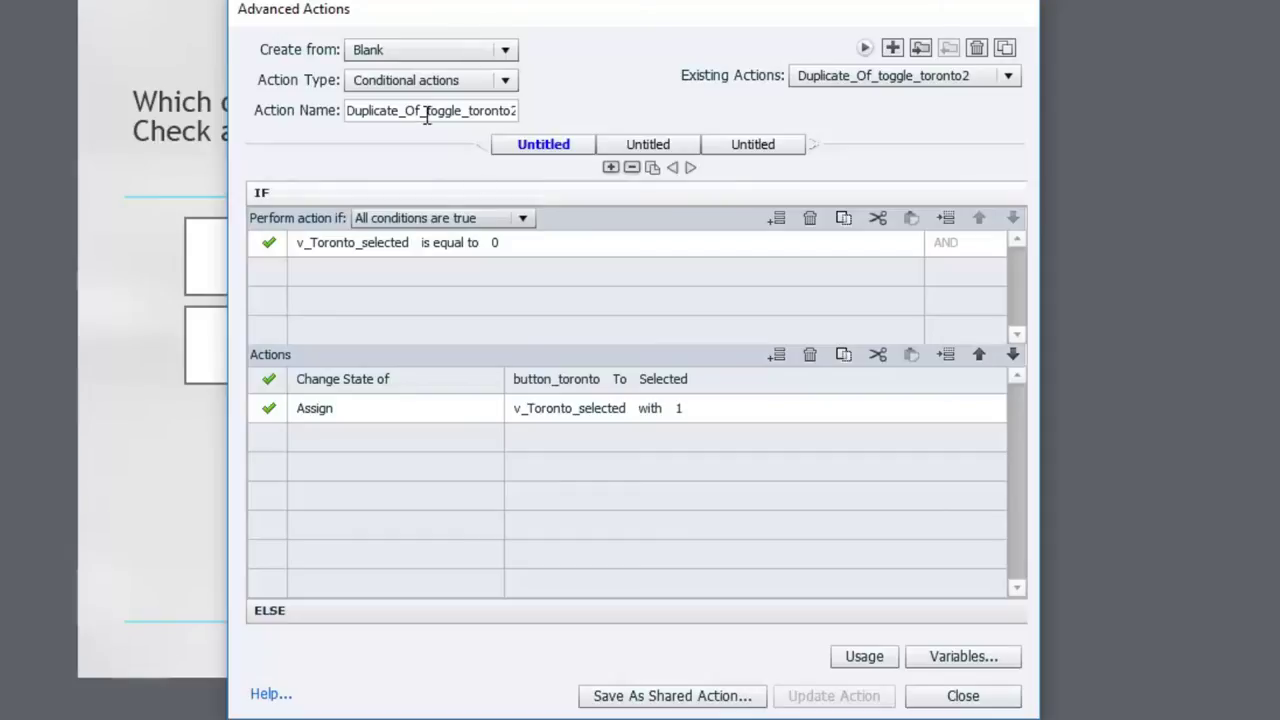
left_click_drag(427, 112, 285, 105)
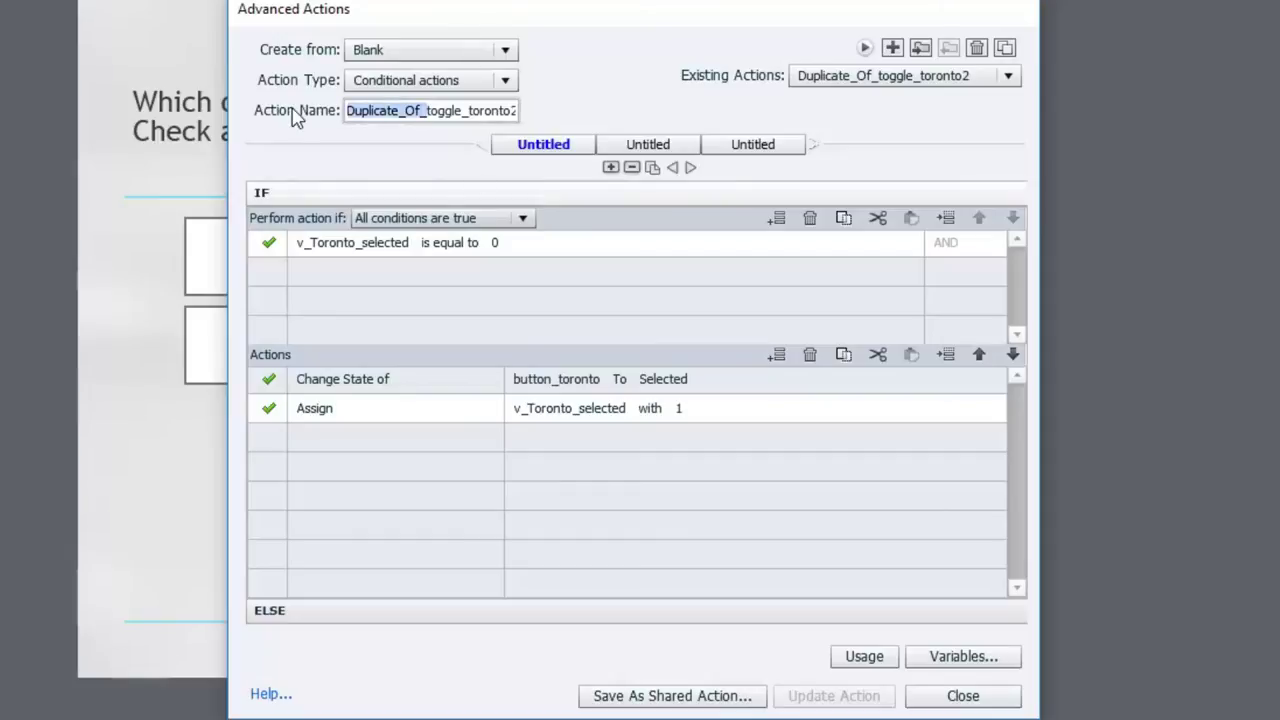
key("Delete")
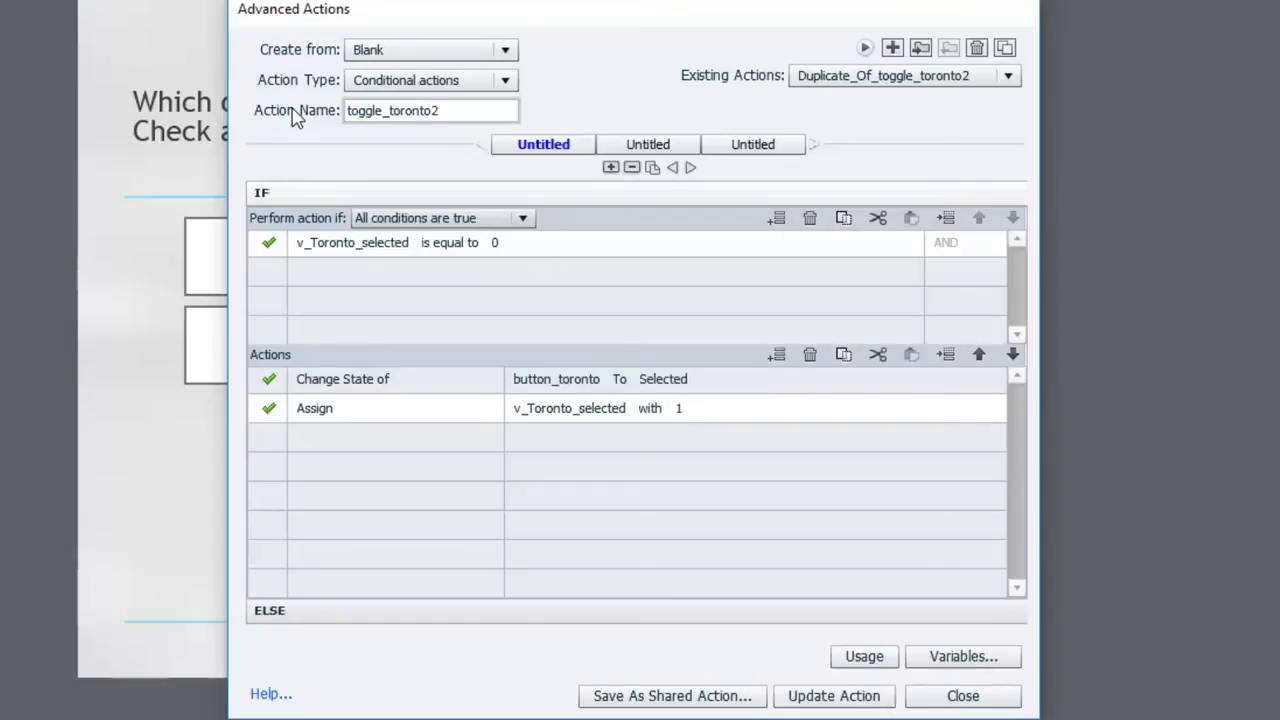
key("shift+End")
key("Delete")
type("montreal")
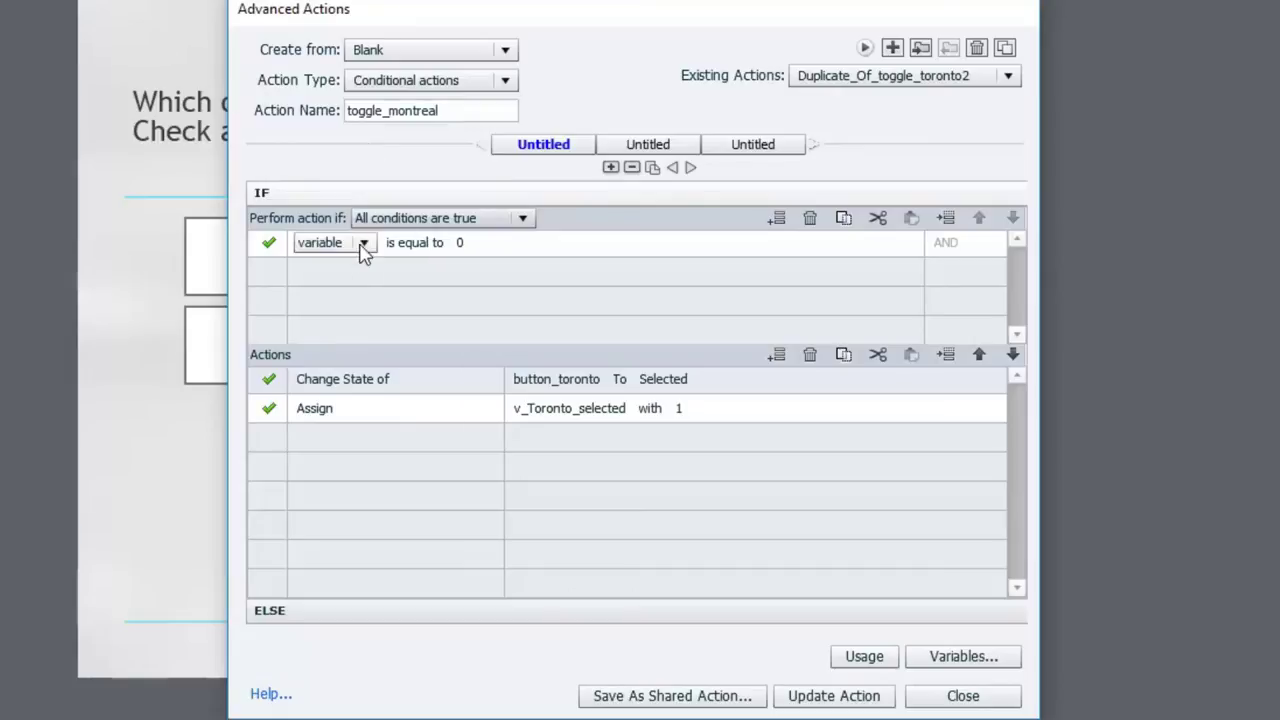
Step: Make the IF condition test v_Montreal_selected and change button_montreal to Selected
left_click(363, 245)
left_click(358, 267)
left_click_drag(494, 282, 495, 378)
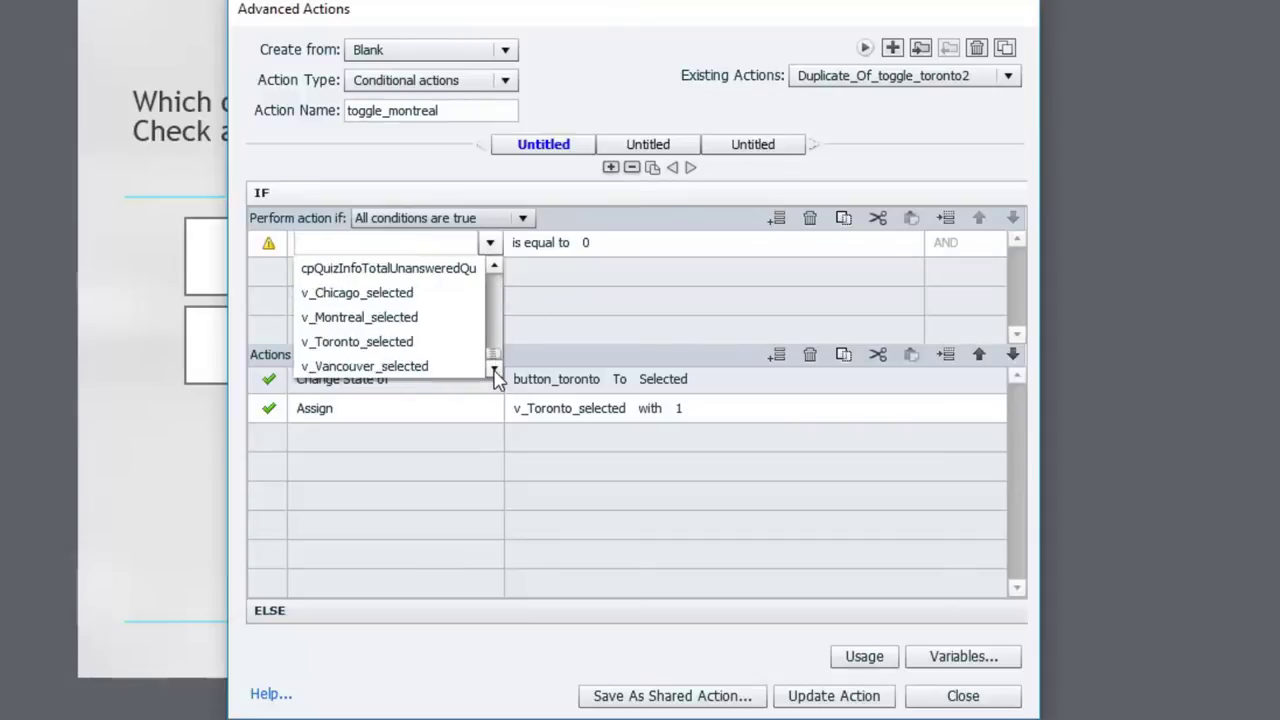
left_click(360, 317)
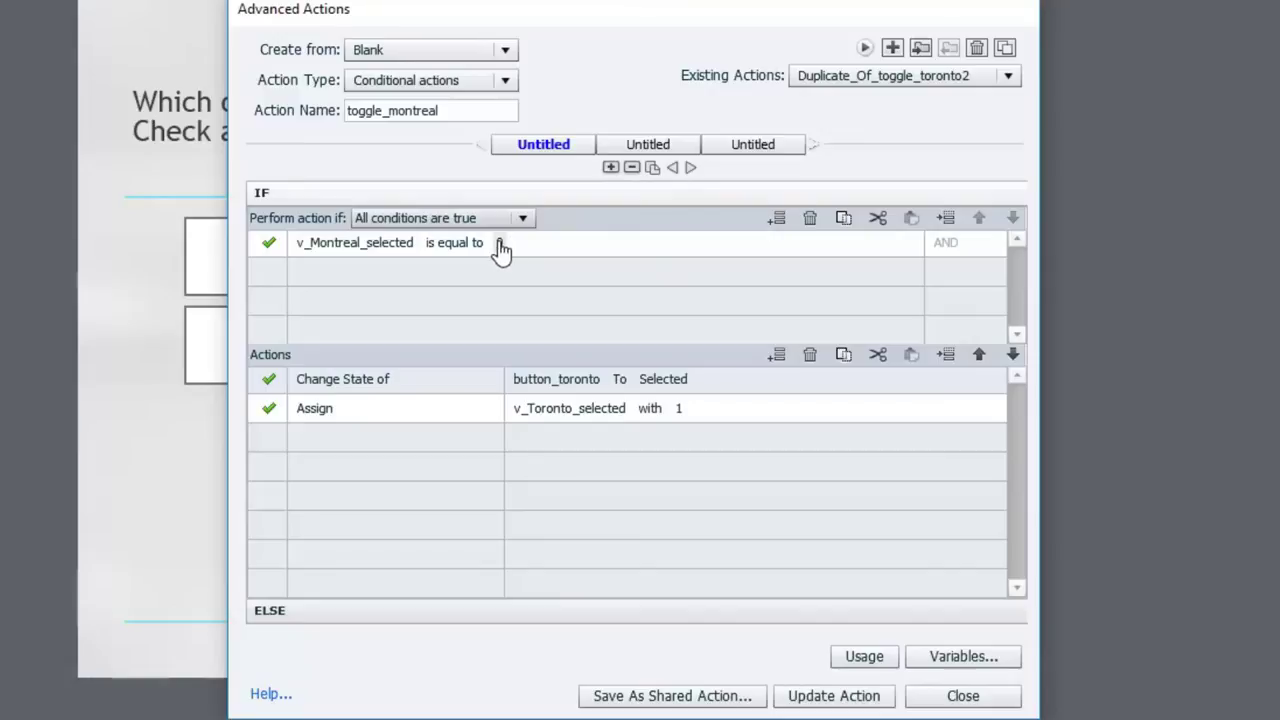
left_click(544, 386)
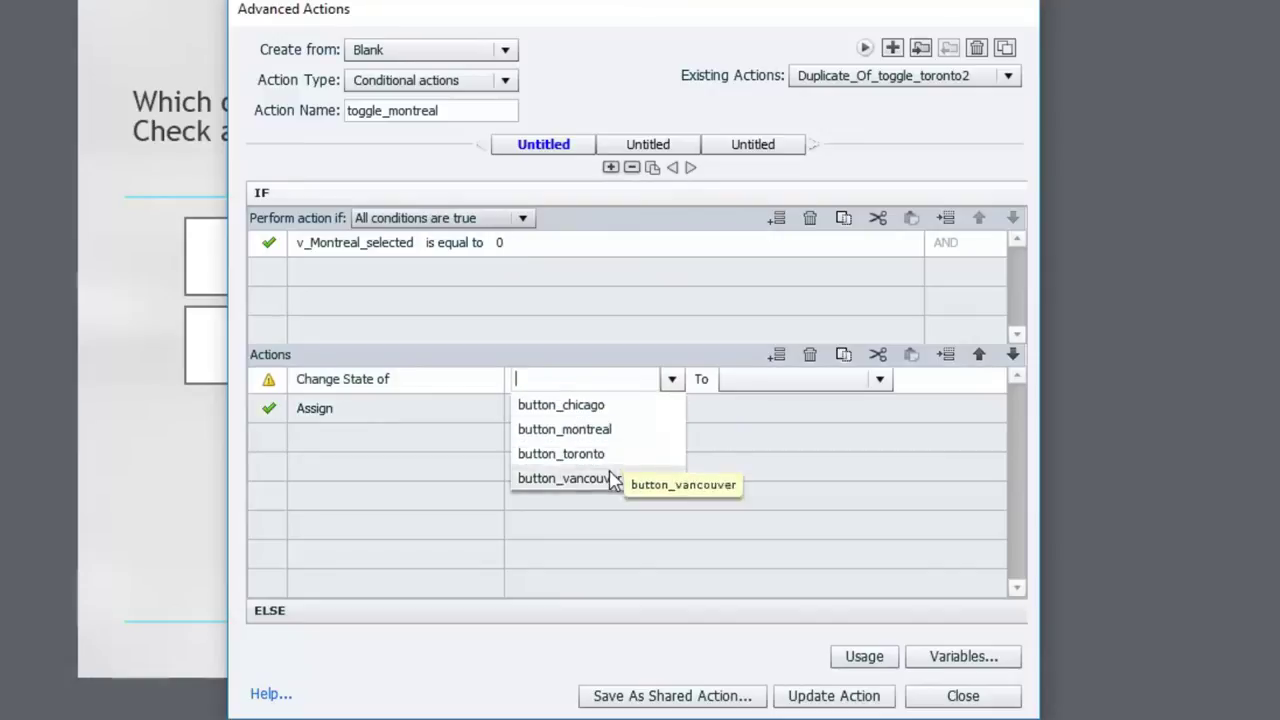
left_click(609, 434)
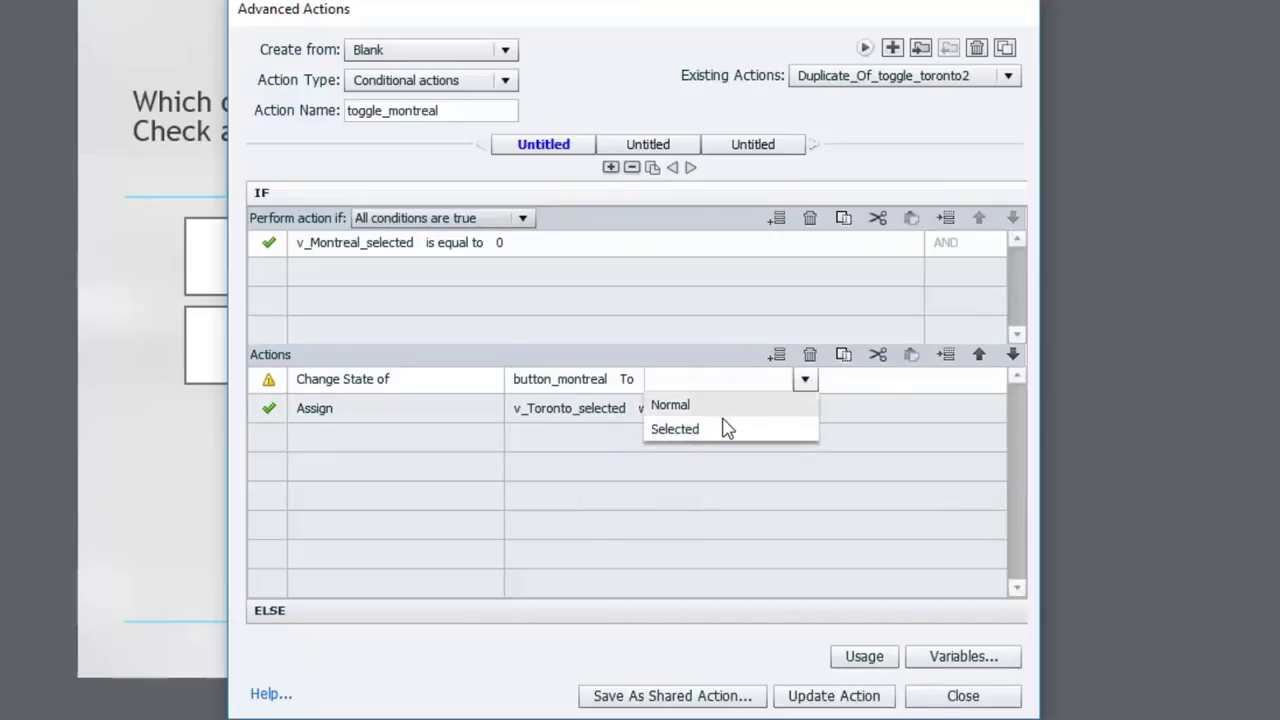
left_click(714, 438)
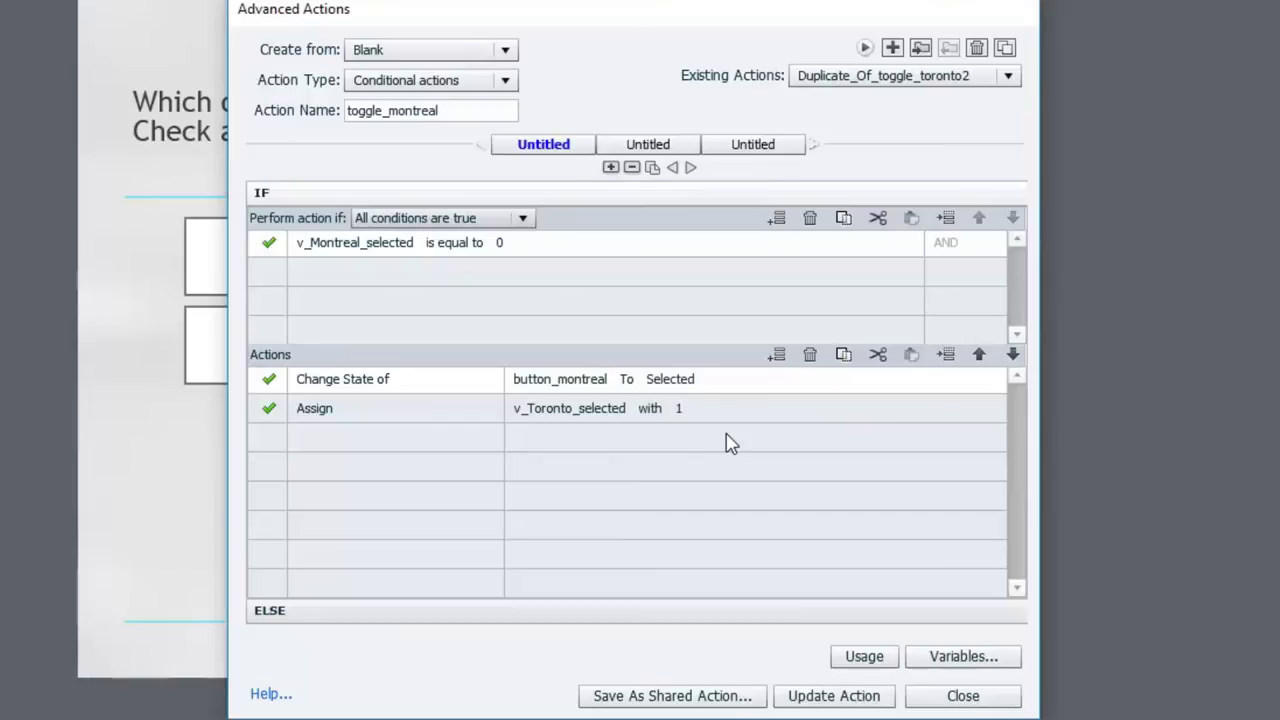
Step: Make the IF branch assign literal 1 to v_Montreal_selected
left_click(549, 414)
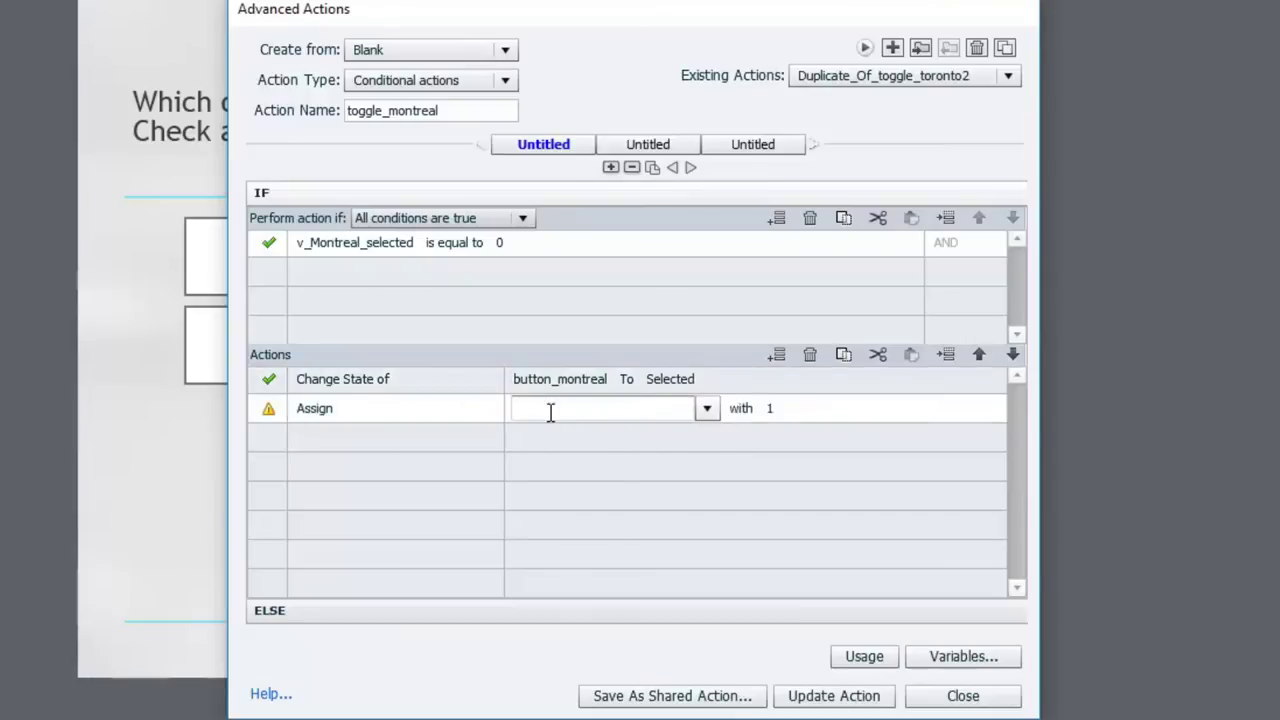
left_click(707, 409)
scroll(716, 480, "down", 1)
scroll(716, 480, "down", 5)
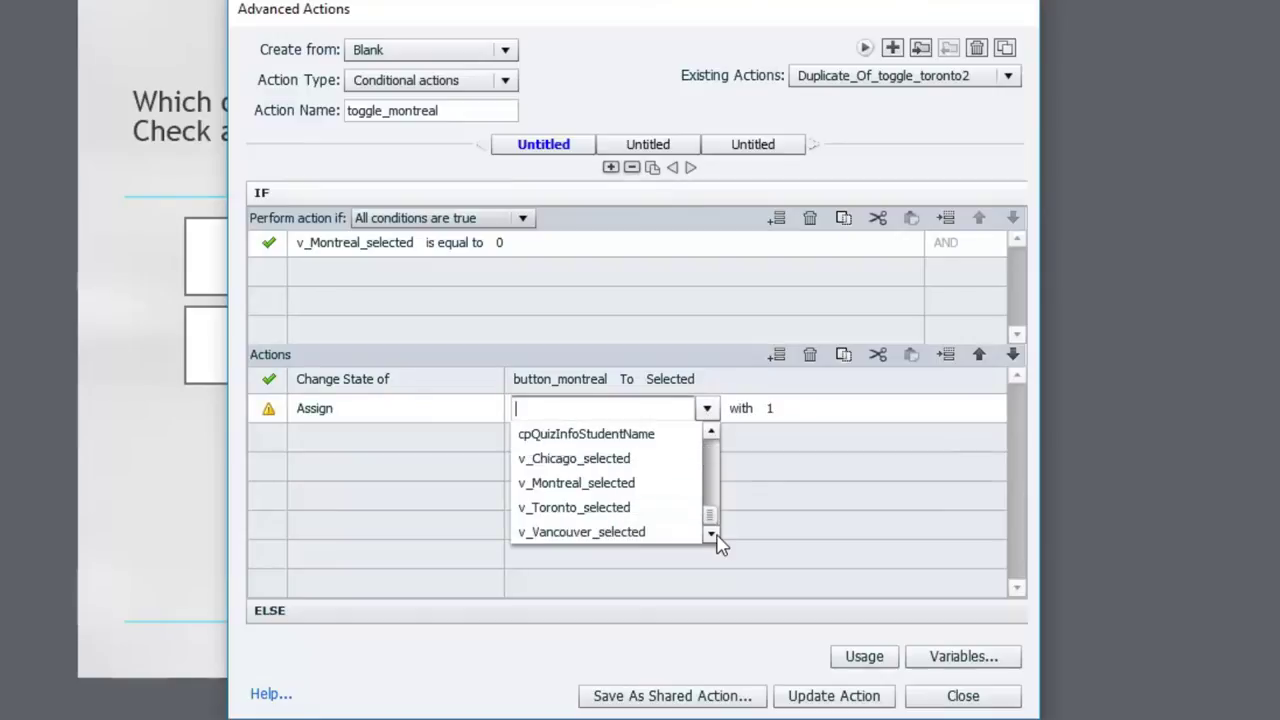
left_click(623, 485)
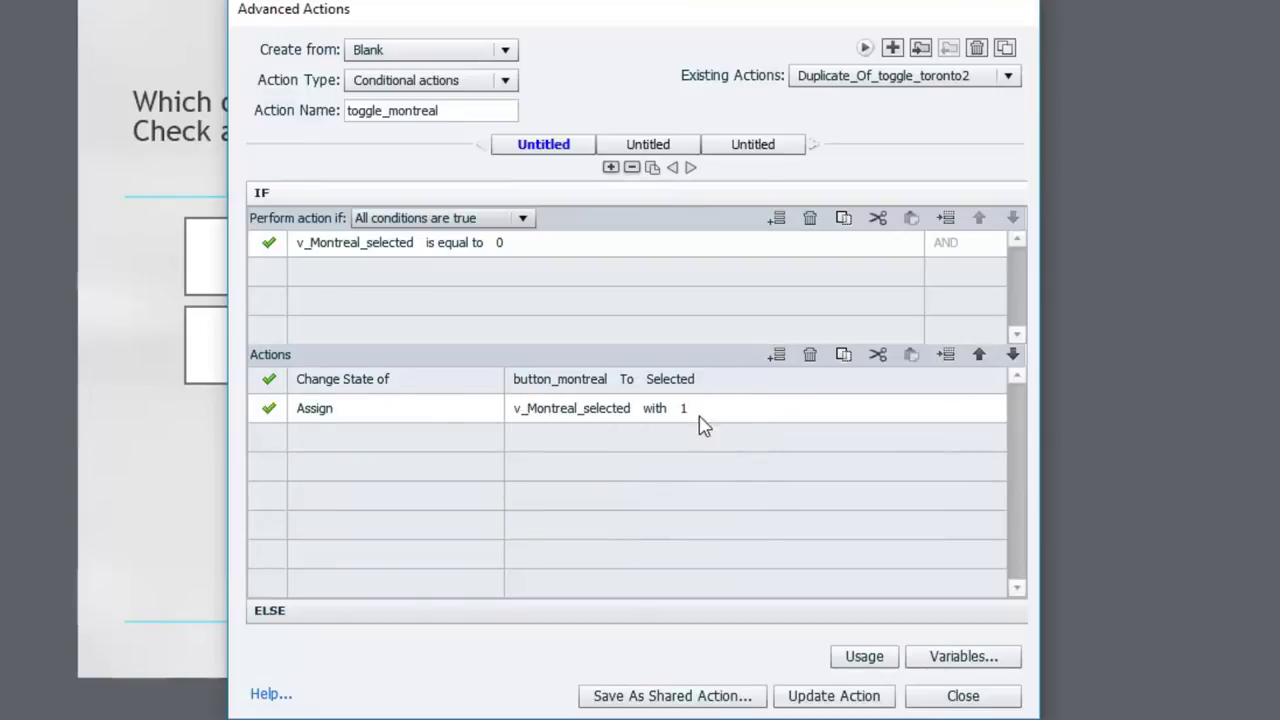
left_click(686, 409)
left_click(722, 410)
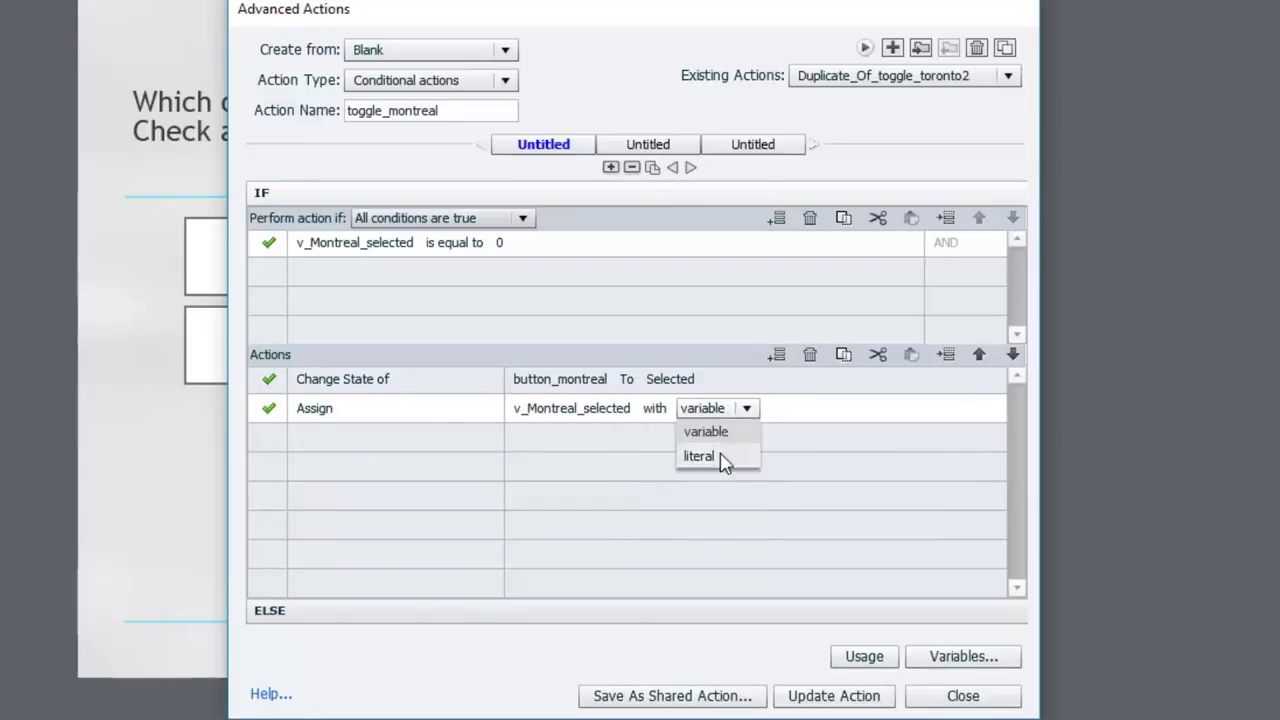
left_click(721, 456)
key("Return")
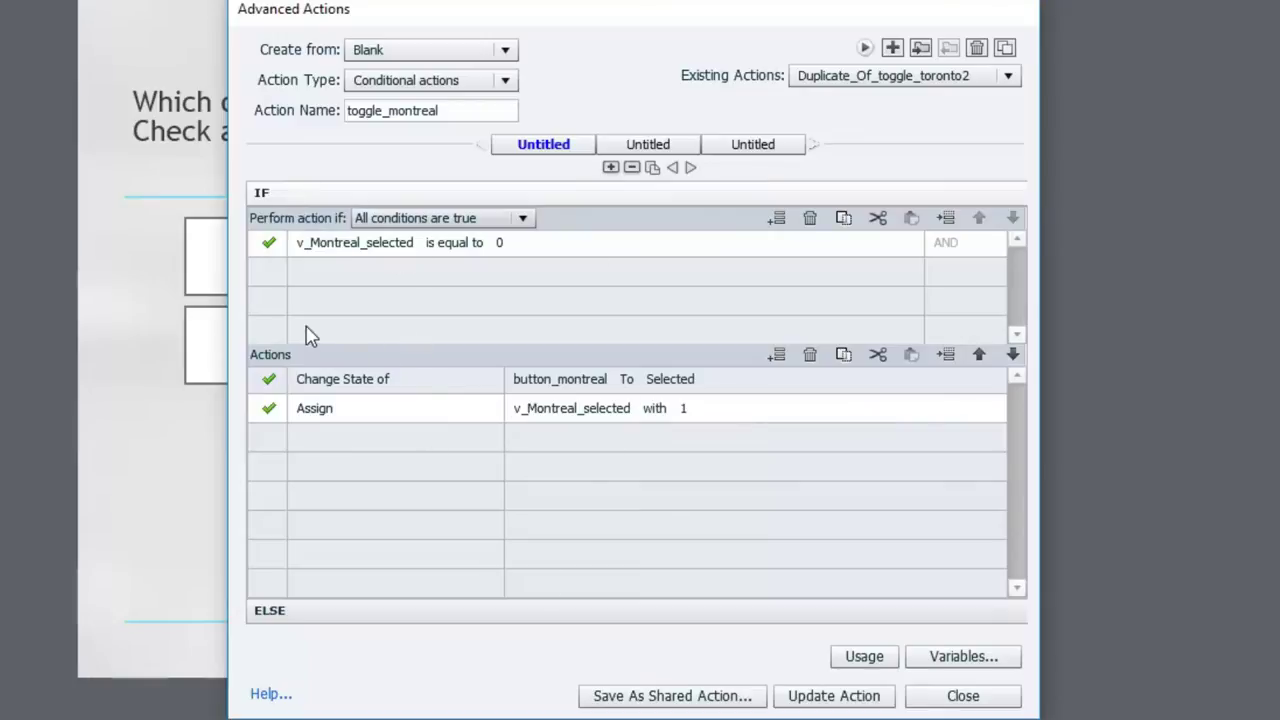
Step: In the ELSE branch, set button_montreal to Normal and reset v_Montreal_selected
left_click(465, 626)
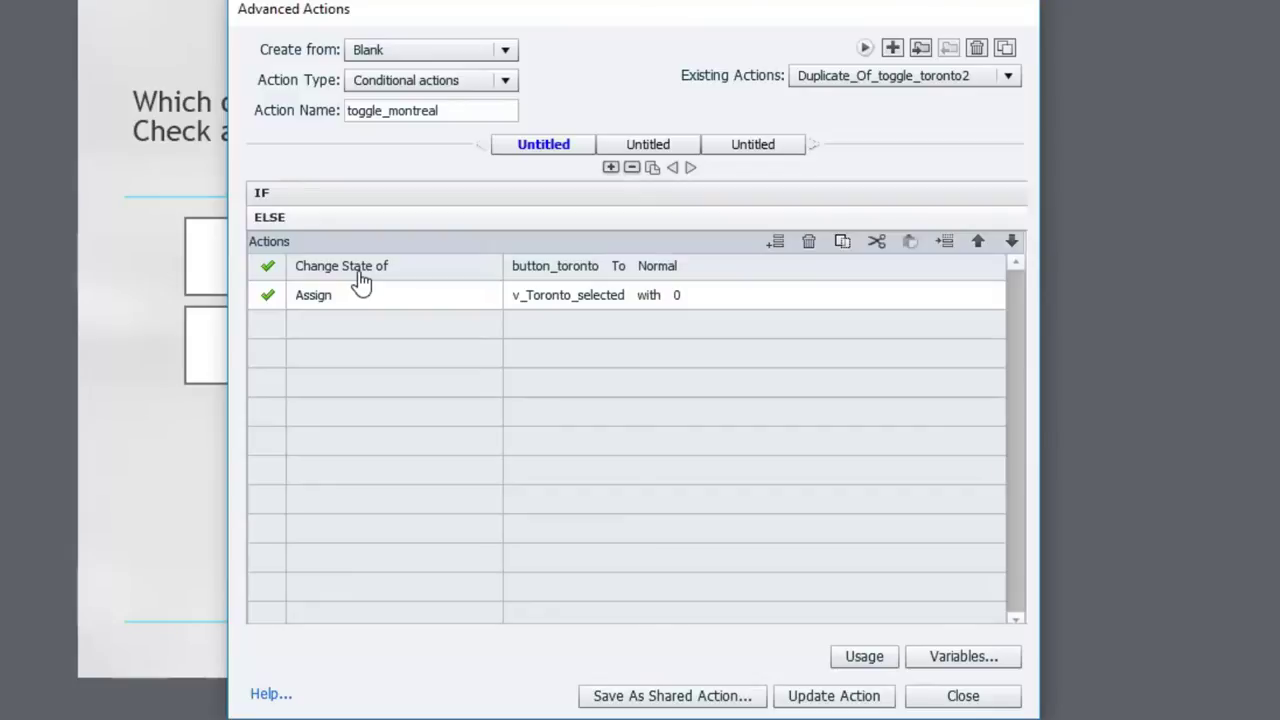
left_click(551, 268)
left_click(551, 268)
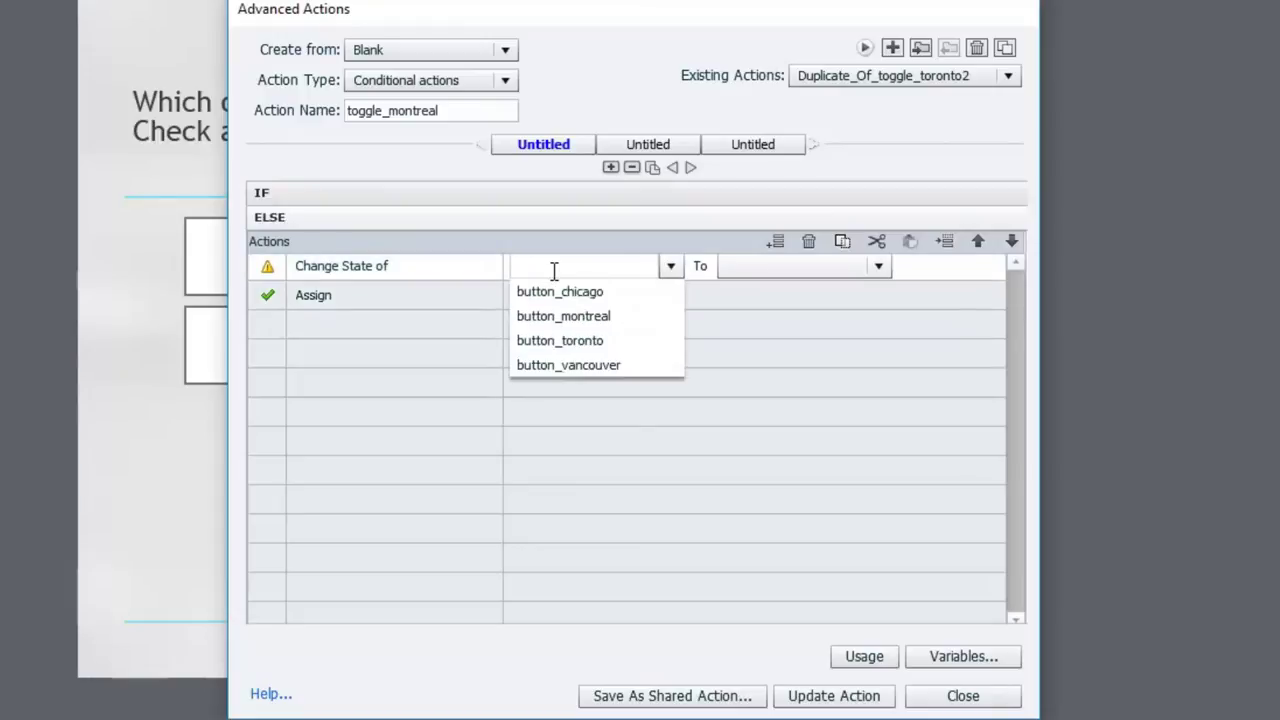
left_click(590, 316)
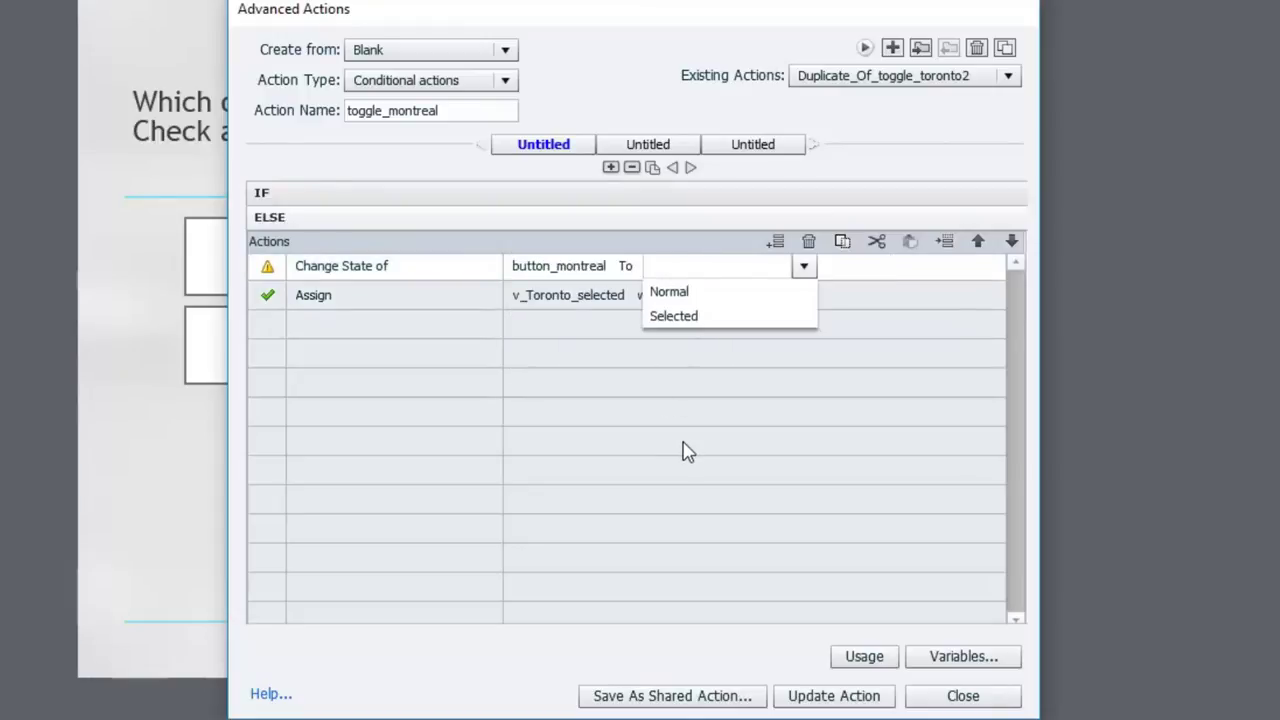
left_click(694, 292)
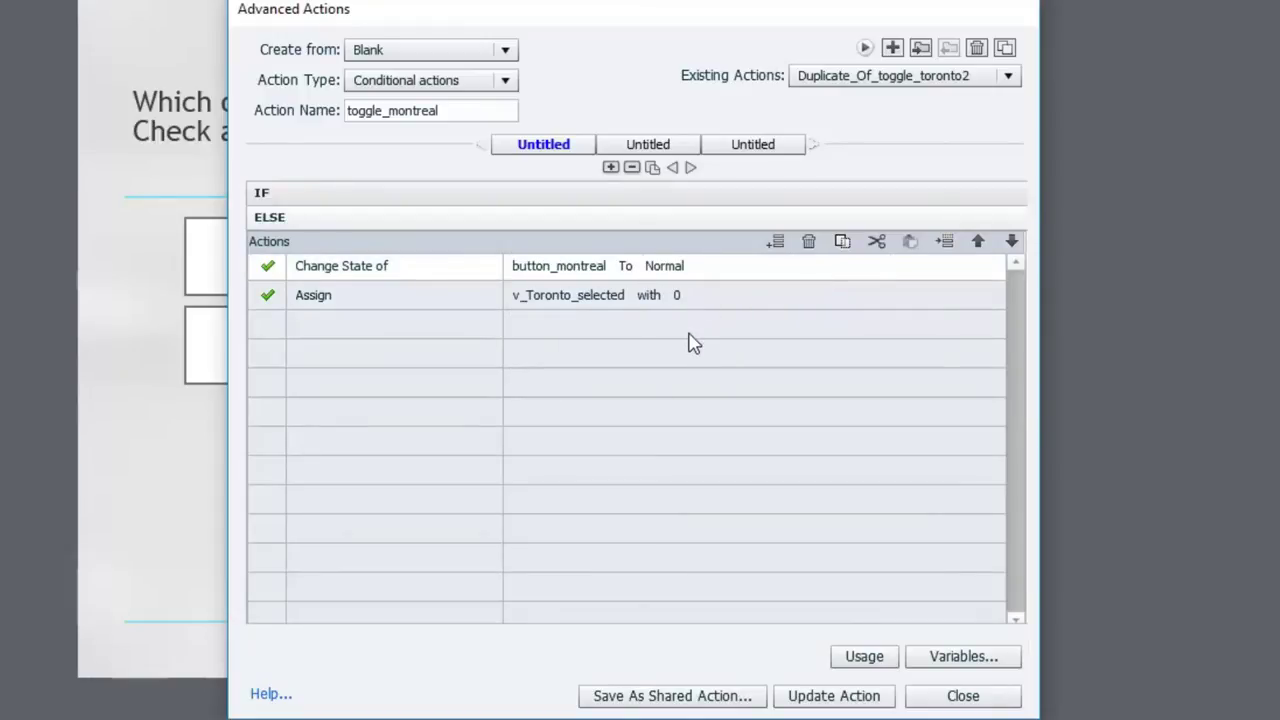
left_click(570, 295)
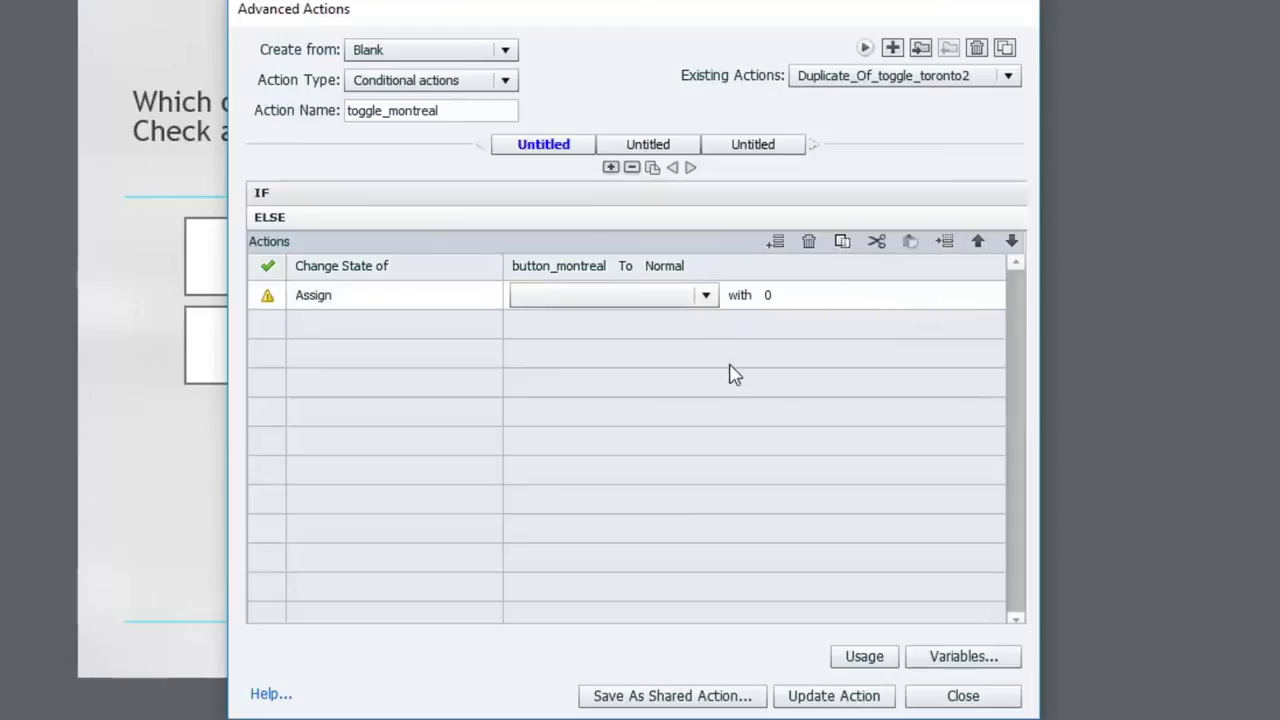
left_click(706, 296)
left_click_drag(716, 345, 711, 405)
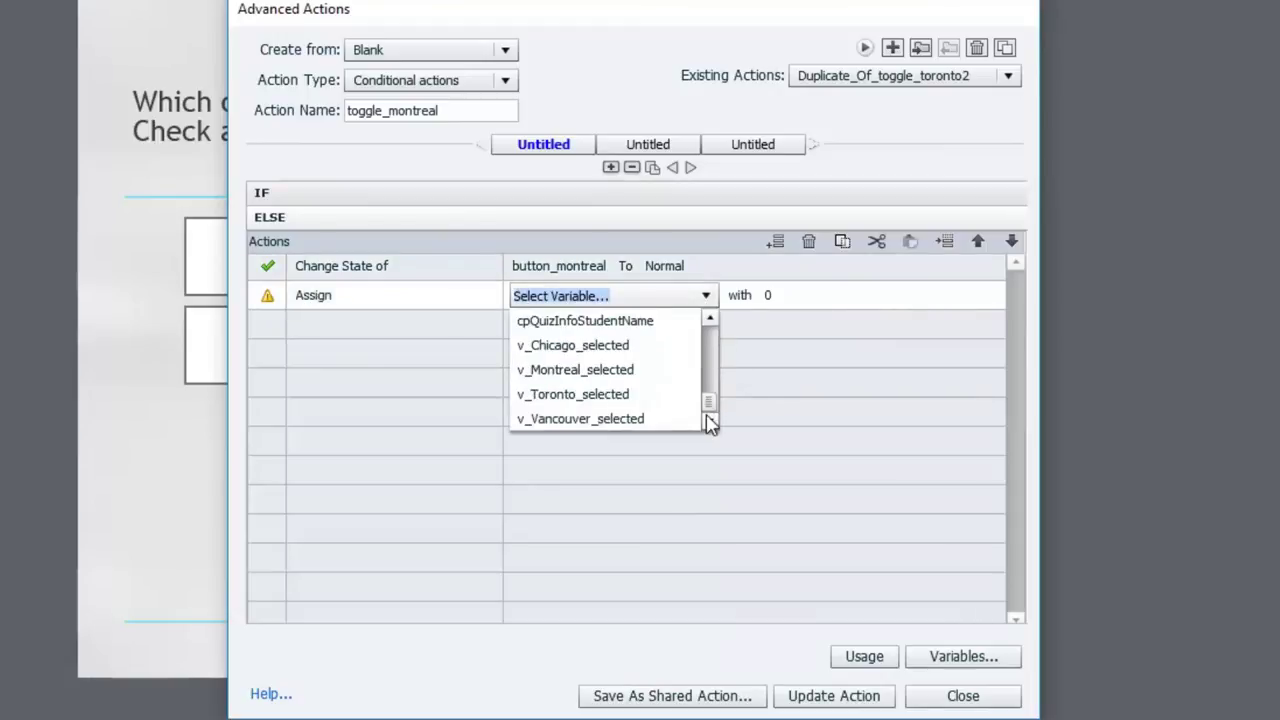
left_click(597, 370)
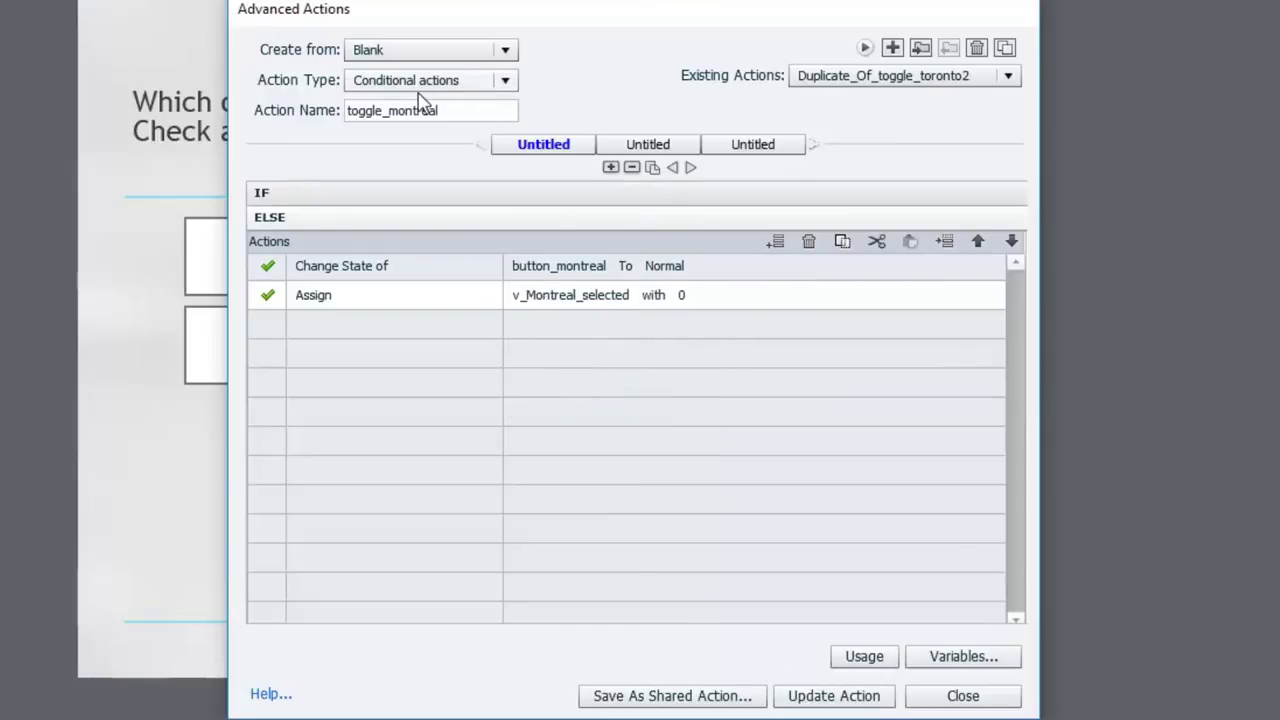
Step: Update toggle_montreal, attach it to the Montreal button, and verify each button's and slide's script
left_click(866, 697)
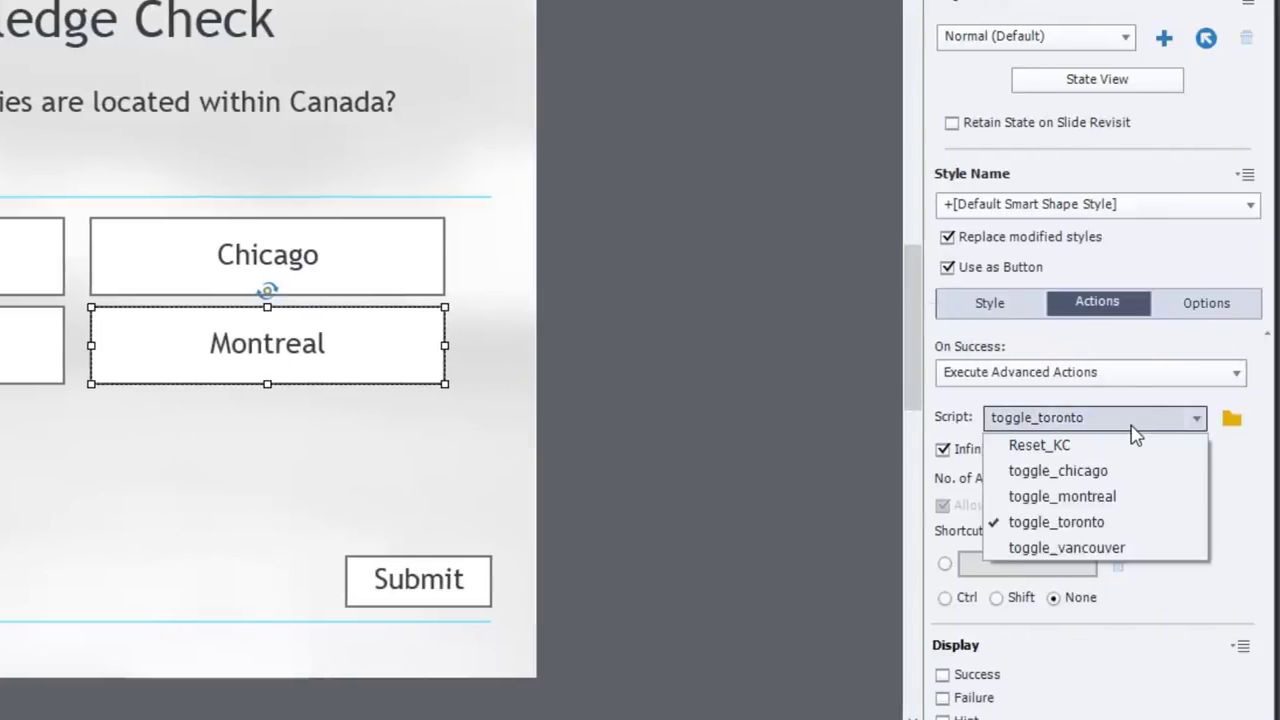
left_click(1113, 498)
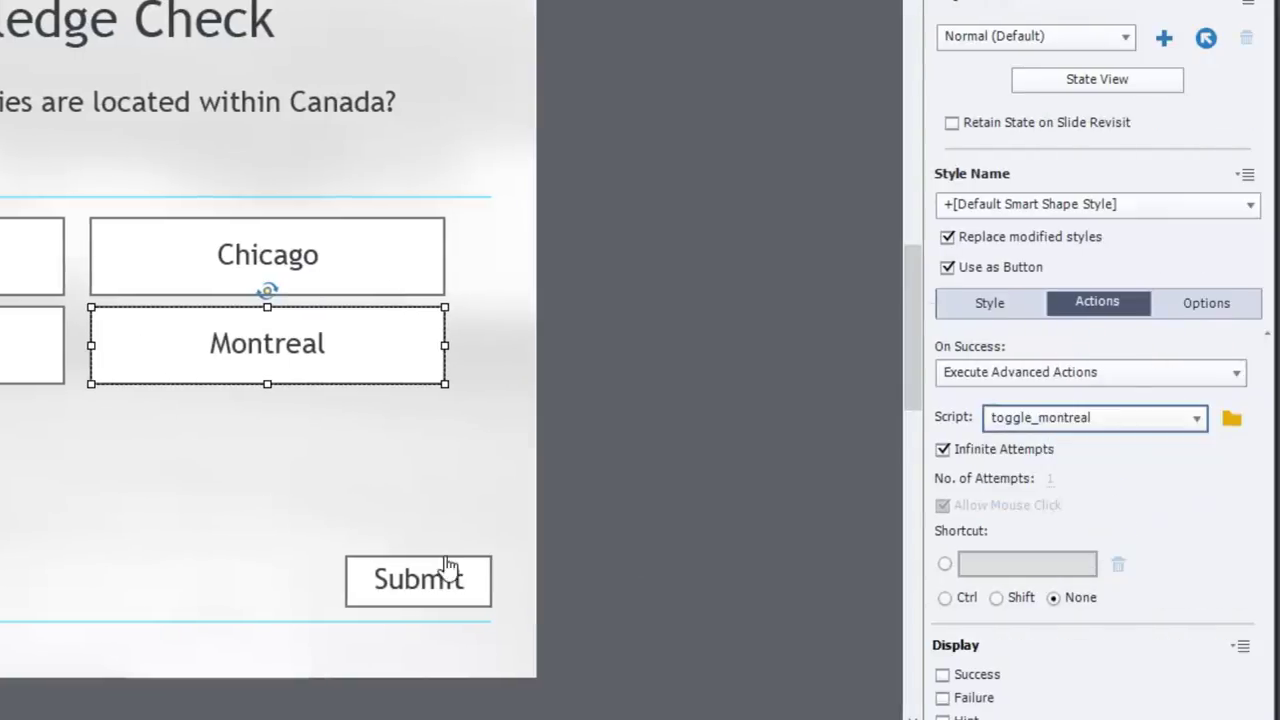
left_click(35, 350)
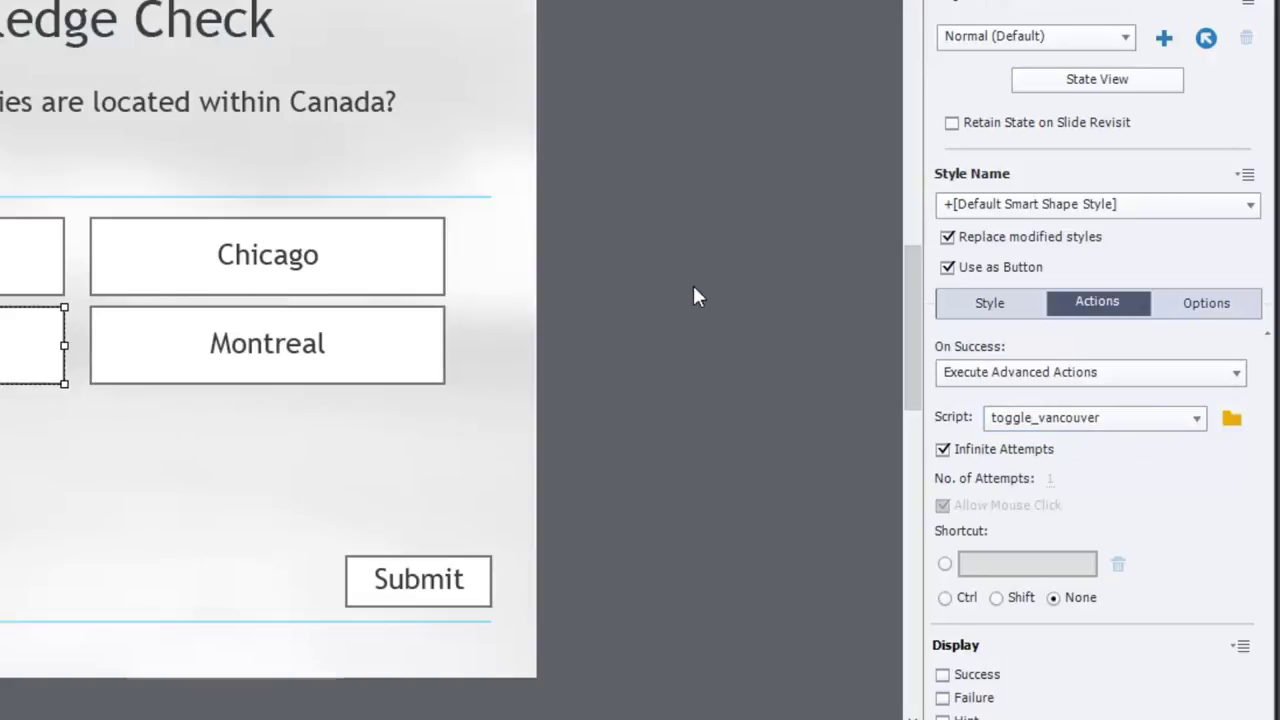
left_click(323, 288)
left_click(35, 256)
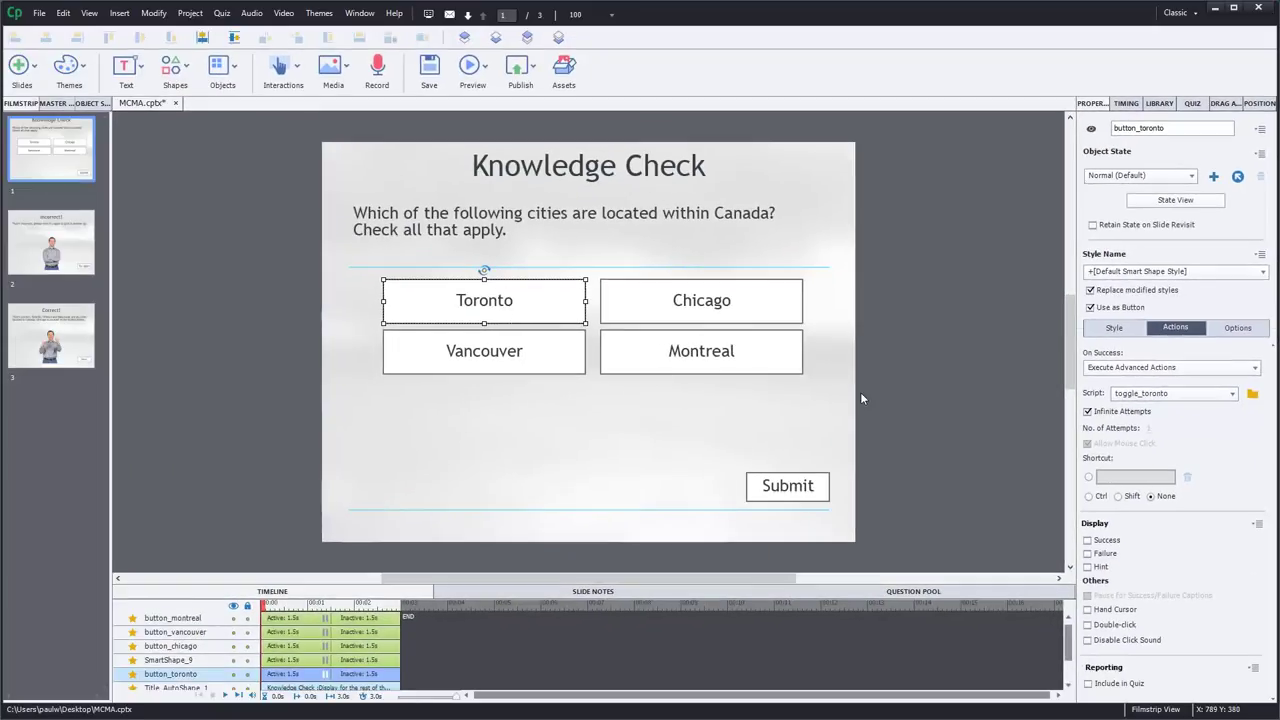
left_click(649, 390)
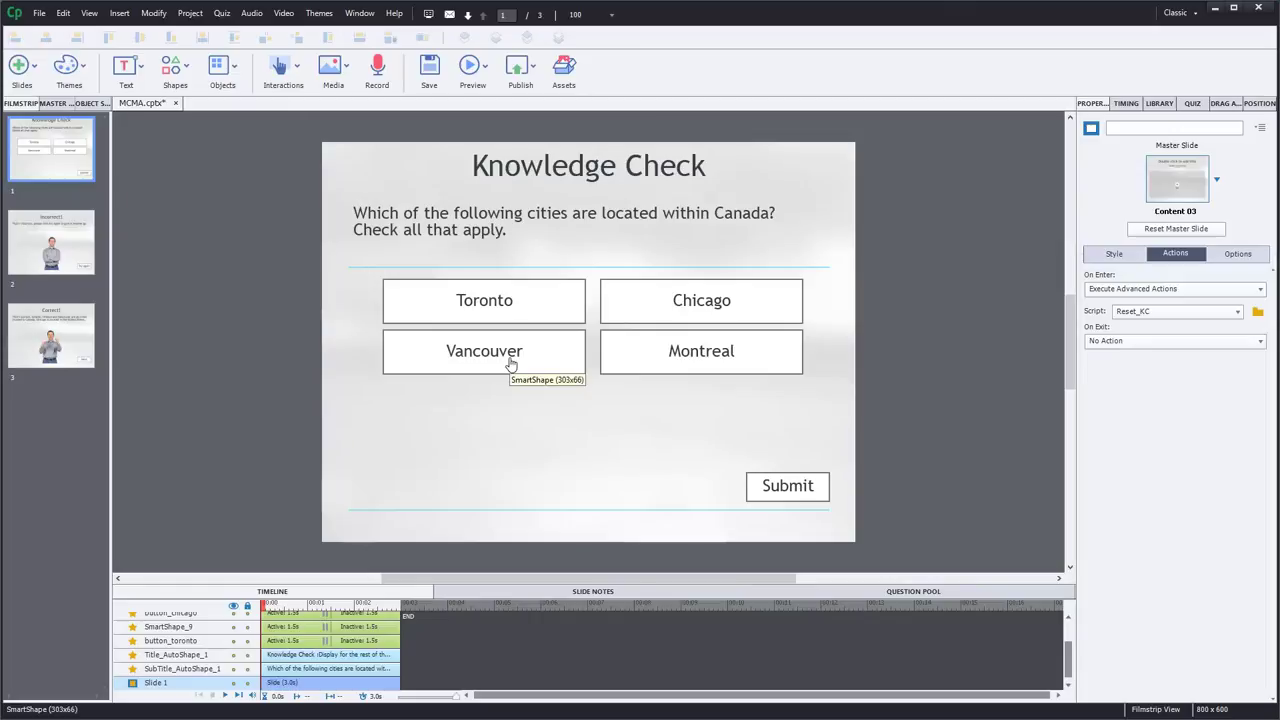
Step: Set the Submit button's On Success to Execute Advanced Actions and open the editor
left_click(820, 491)
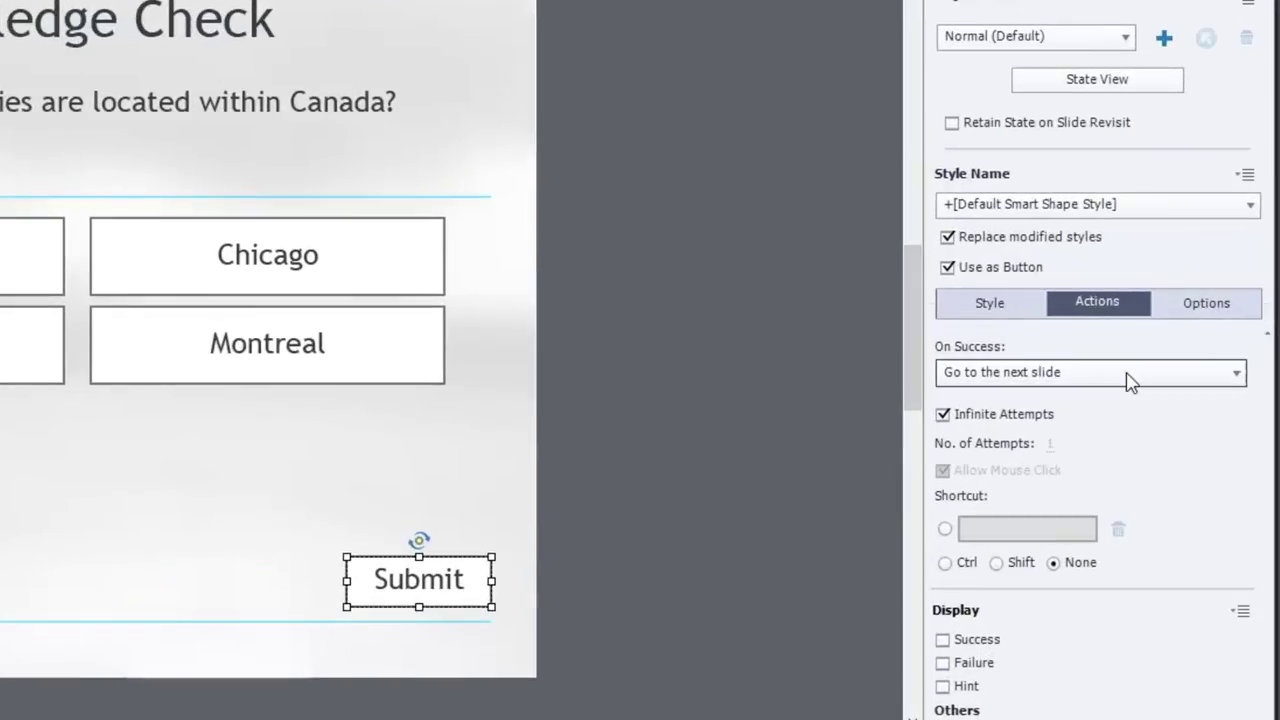
left_click(1130, 383)
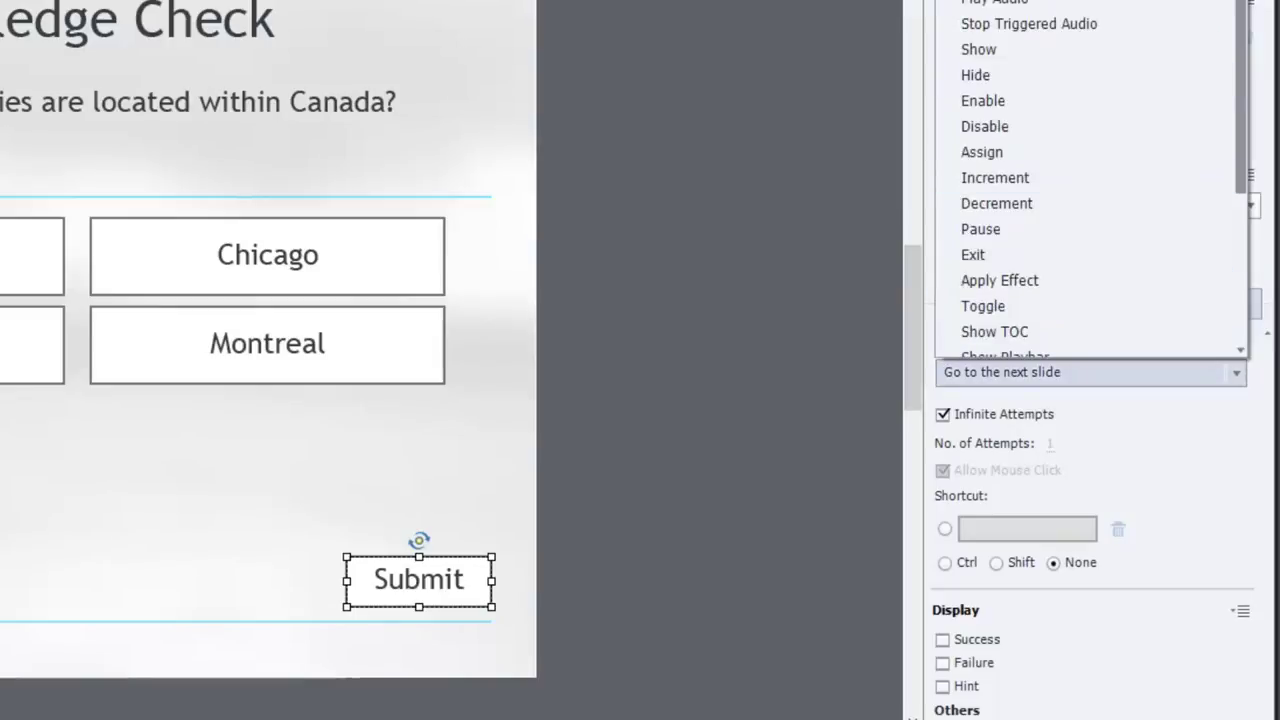
left_click(1000, 0)
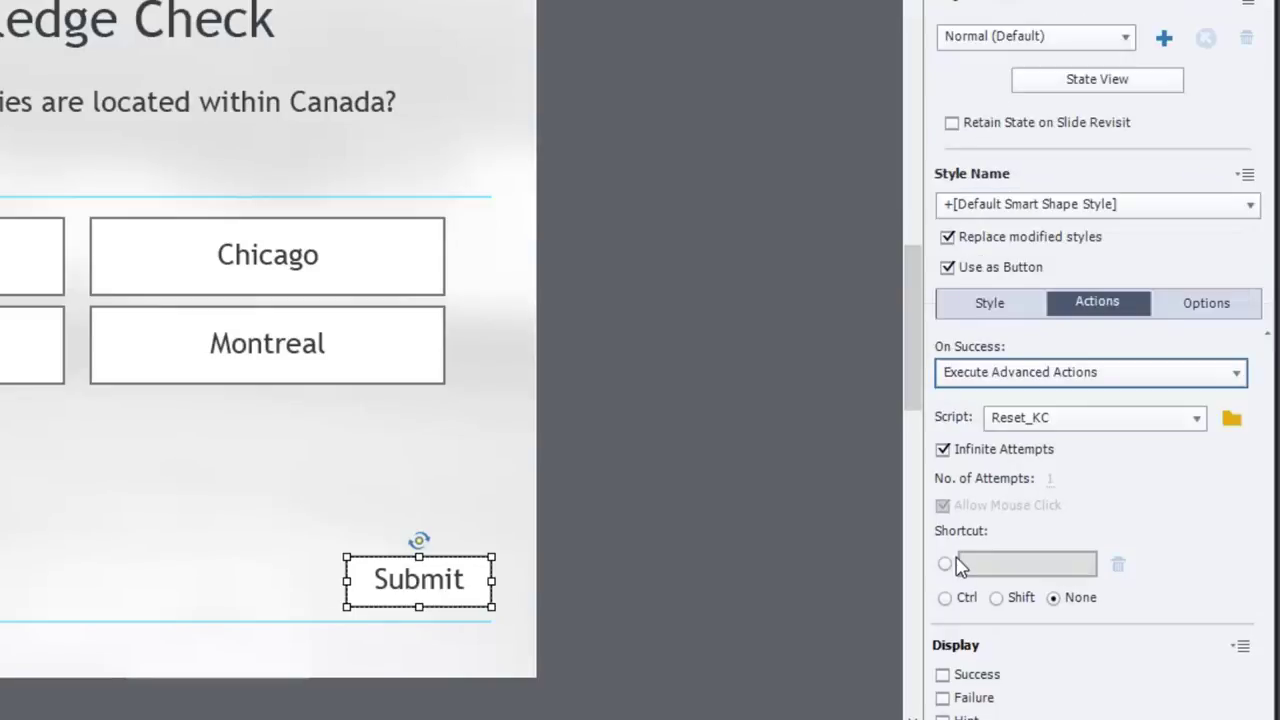
left_click(1231, 418)
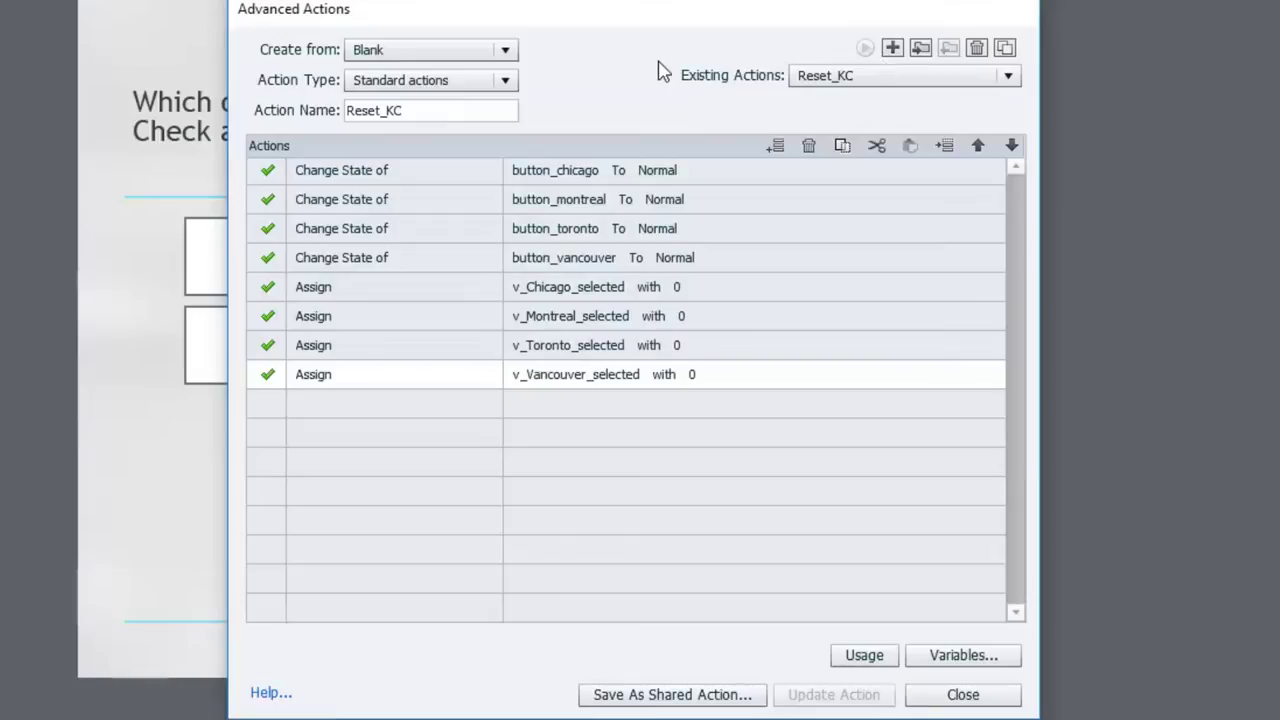
Step: Start a new Conditional action and begin naming it Submit_KC01
left_click(891, 47)
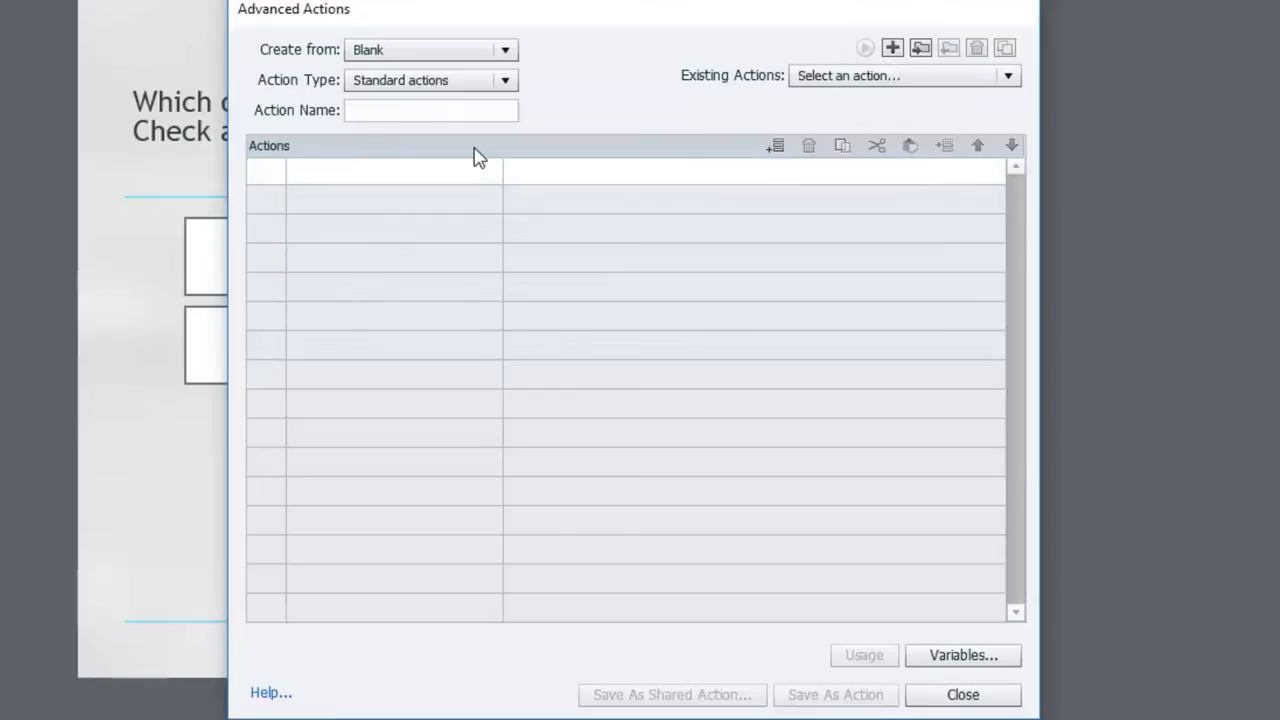
left_click(432, 82)
left_click(434, 129)
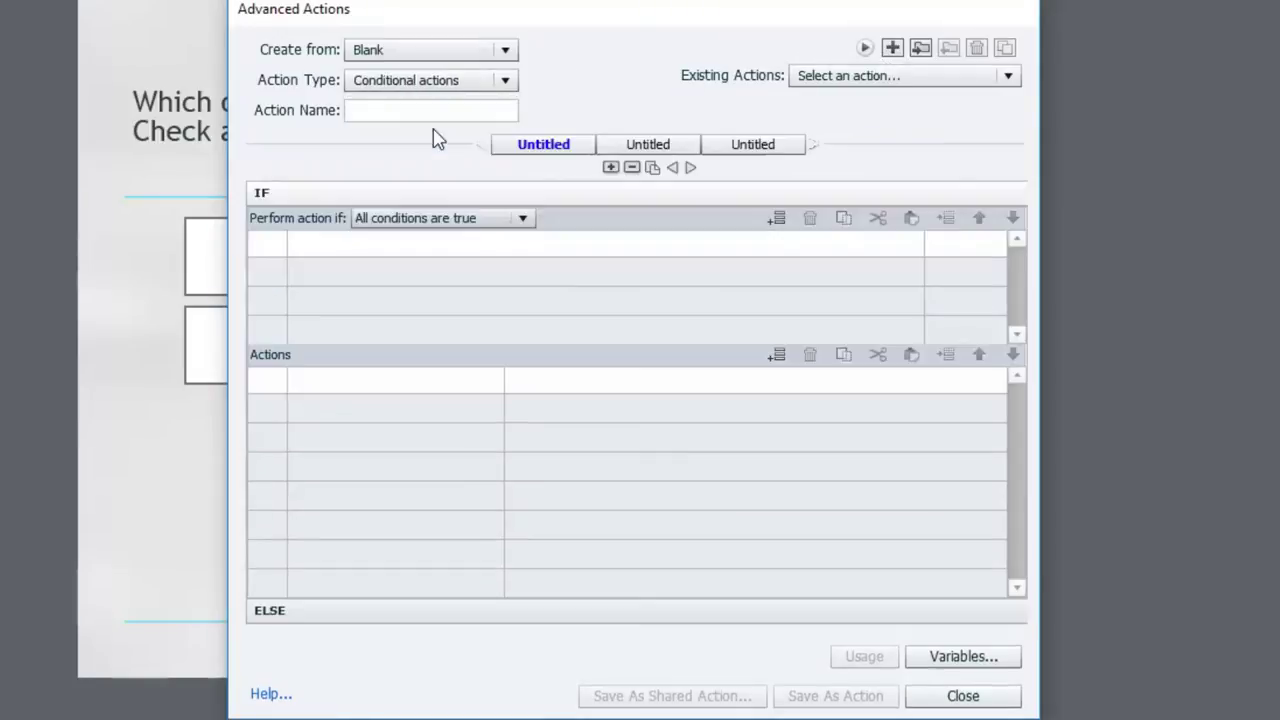
left_click(390, 110)
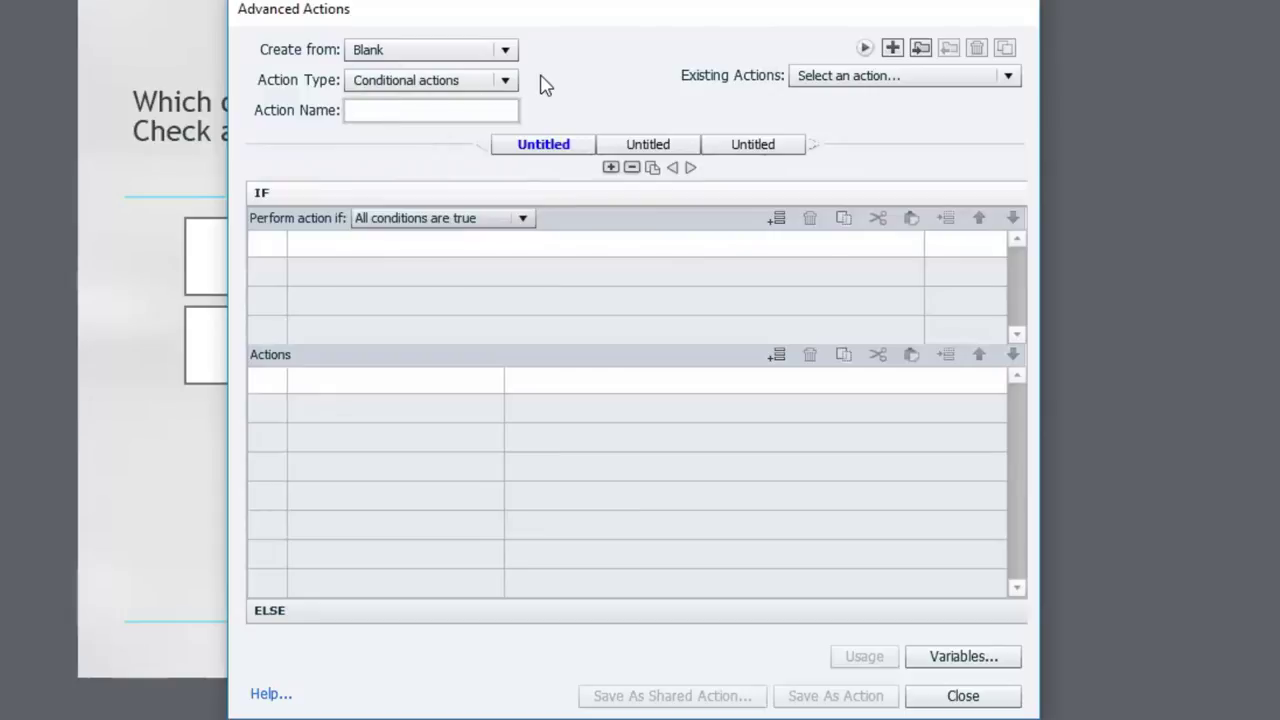
type("Submit_KC01")
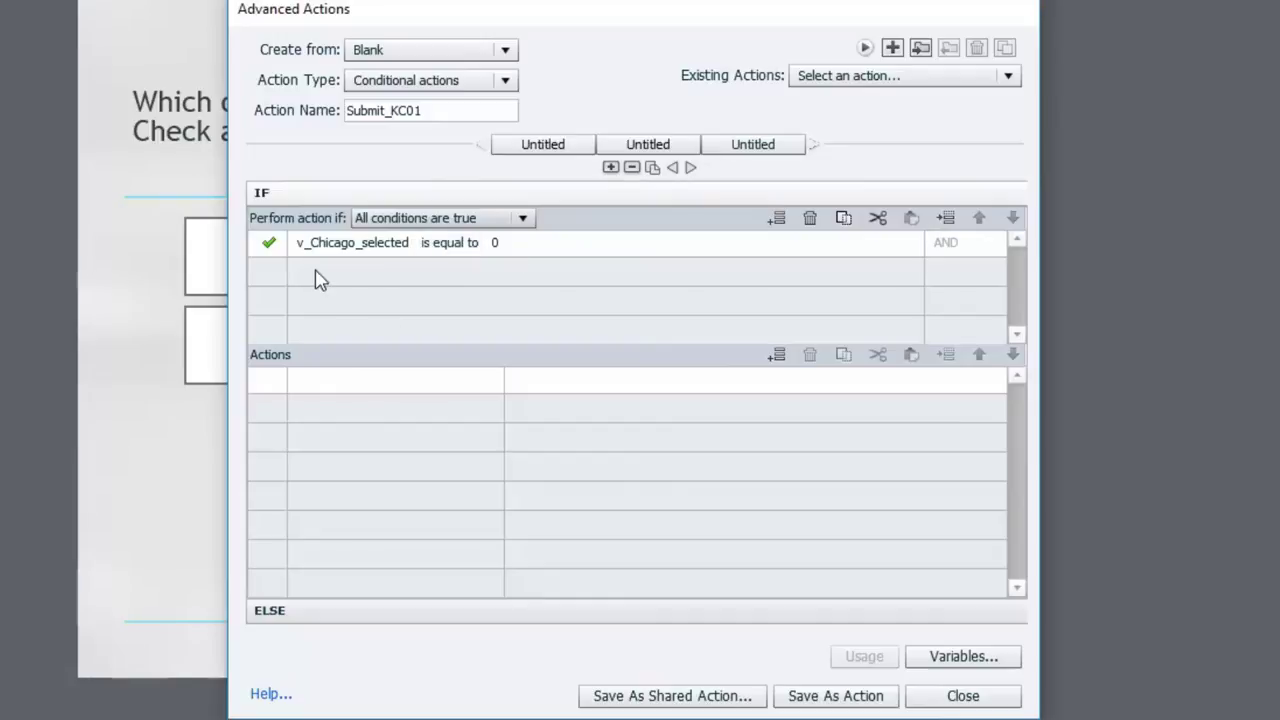
Step: Add a condition requiring v_Montreal_selected to equal the literal 1
left_click(318, 280)
left_click(316, 272)
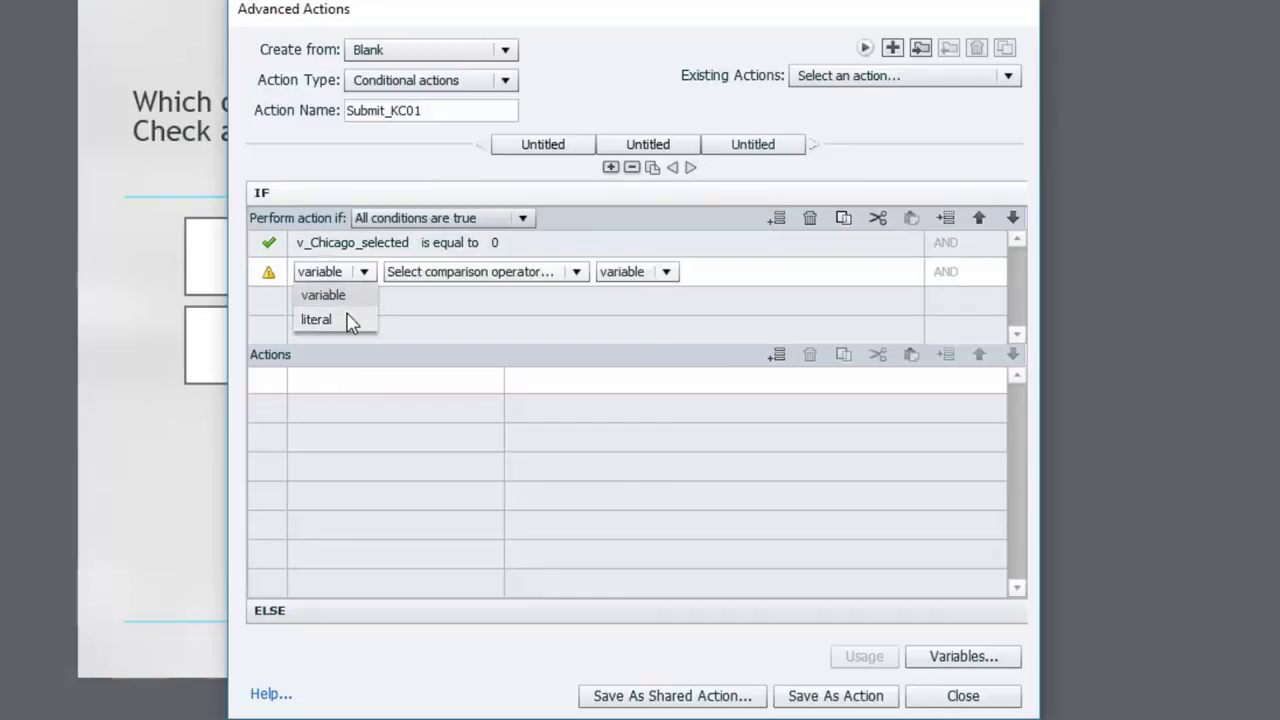
left_click(352, 296)
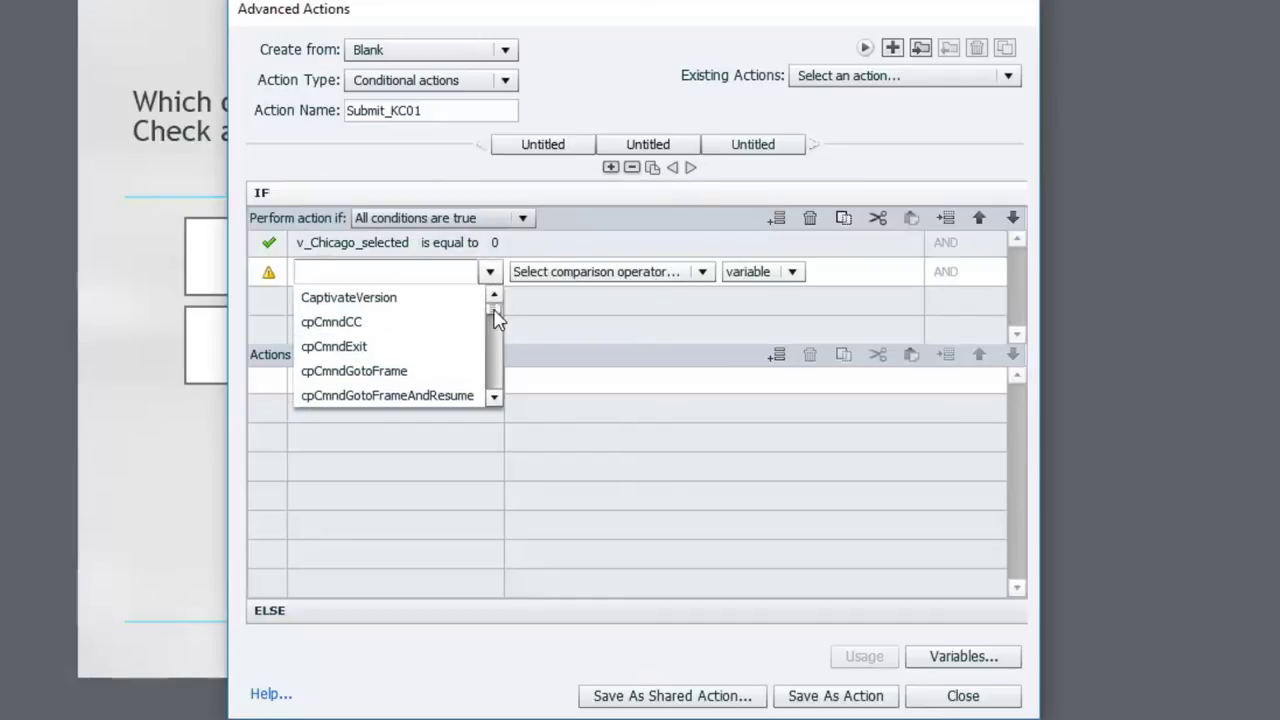
left_click_drag(497, 318, 492, 392)
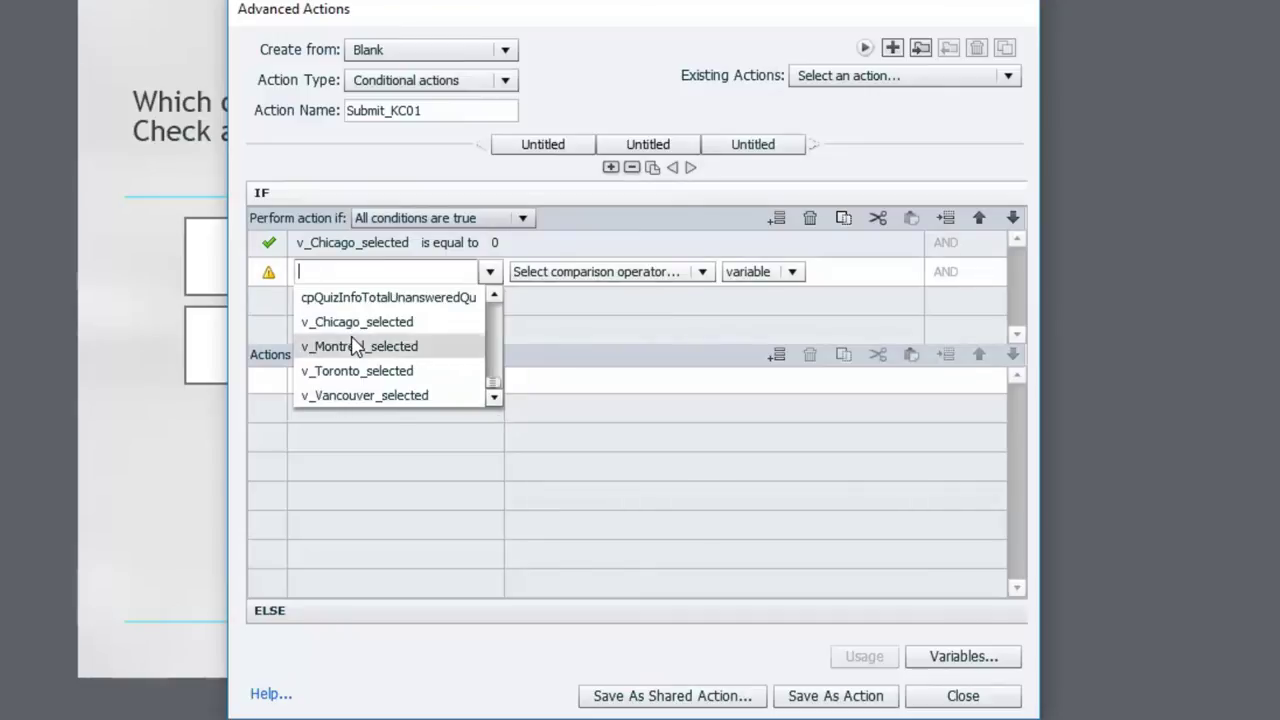
left_click(357, 346)
left_click(477, 274)
left_click(487, 292)
left_click(563, 271)
left_click(535, 320)
type("1")
key("Return")
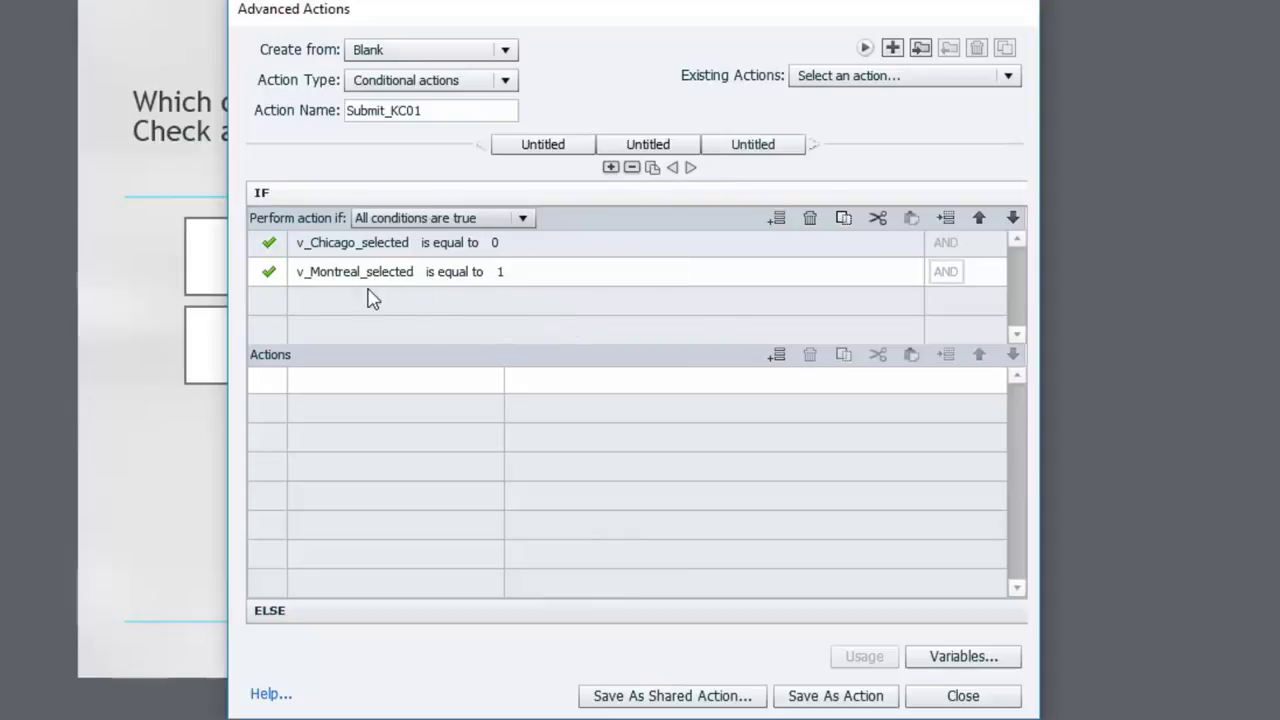
Step: Add a condition requiring v_Toronto_selected to equal the literal 1
left_click(343, 305)
left_click(345, 305)
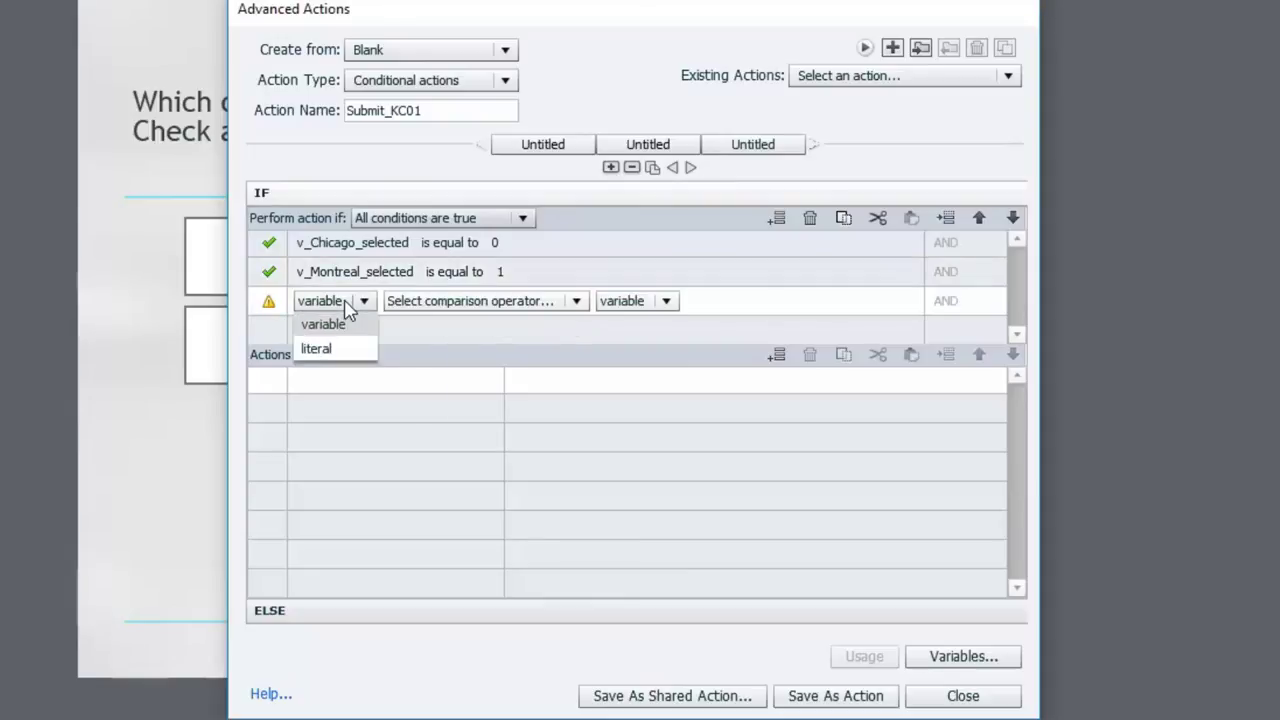
left_click(343, 324)
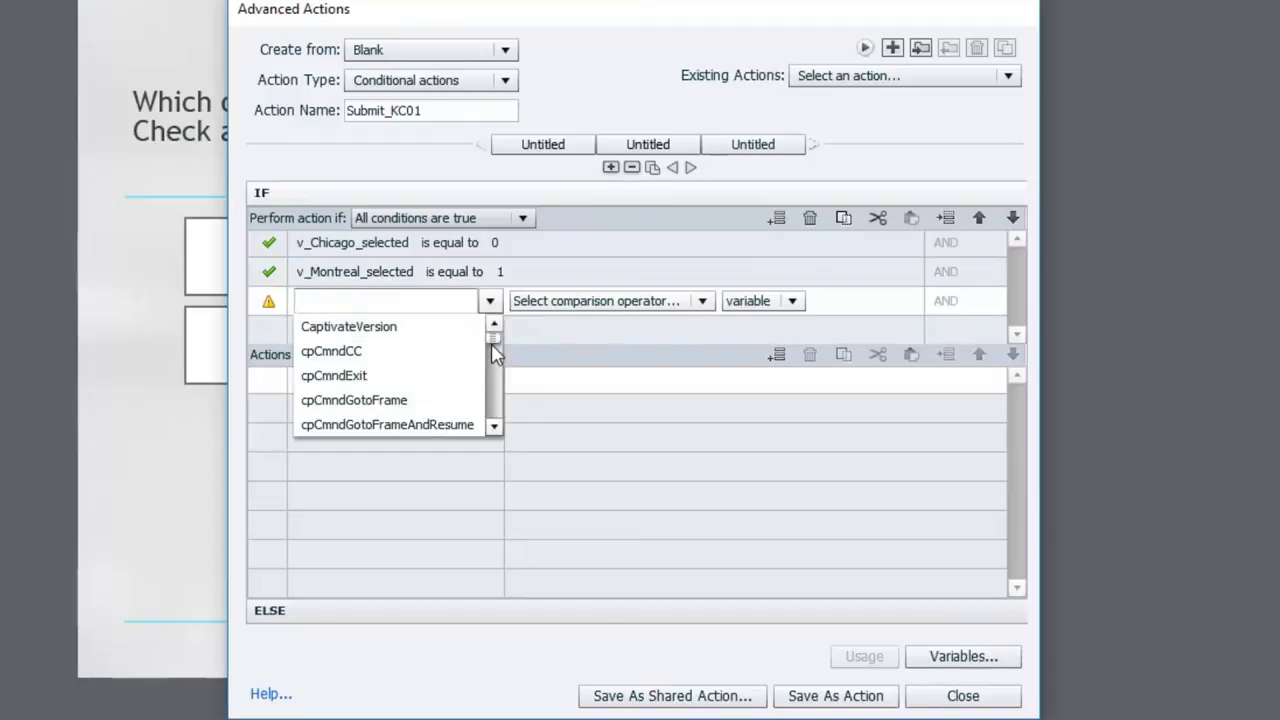
left_click_drag(494, 340, 505, 448)
left_click(400, 401)
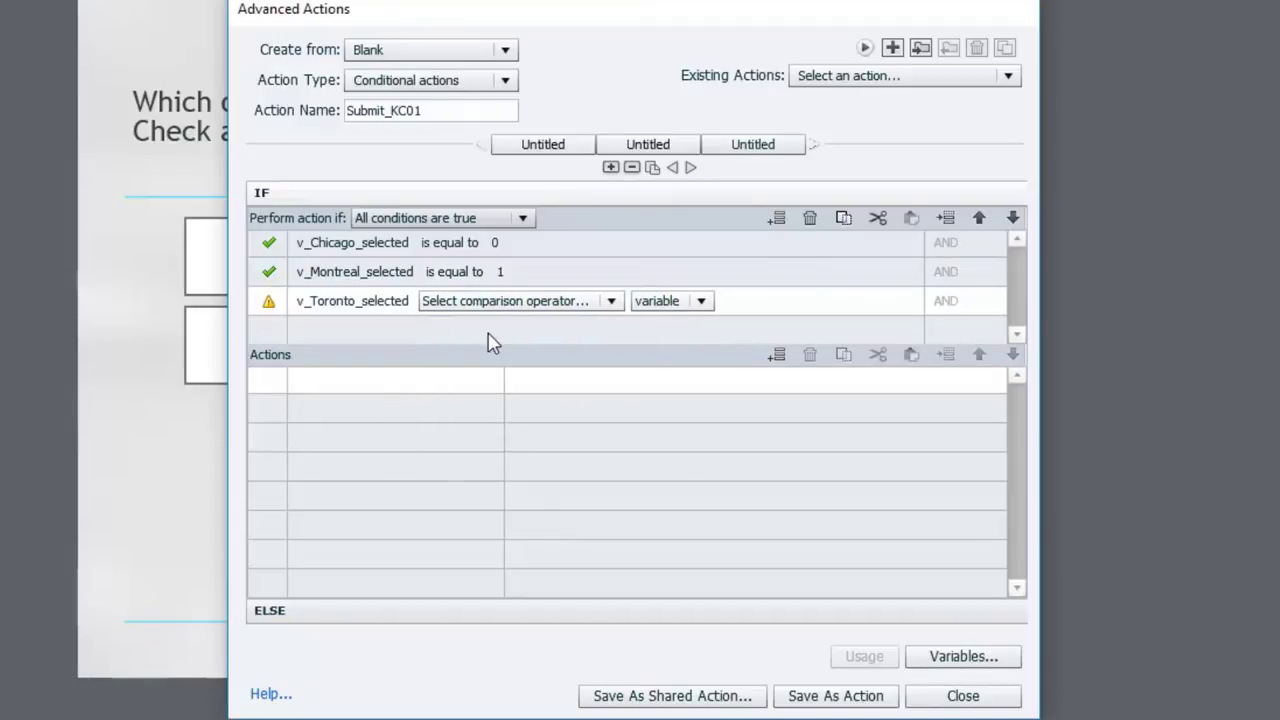
left_click(530, 302)
left_click(506, 324)
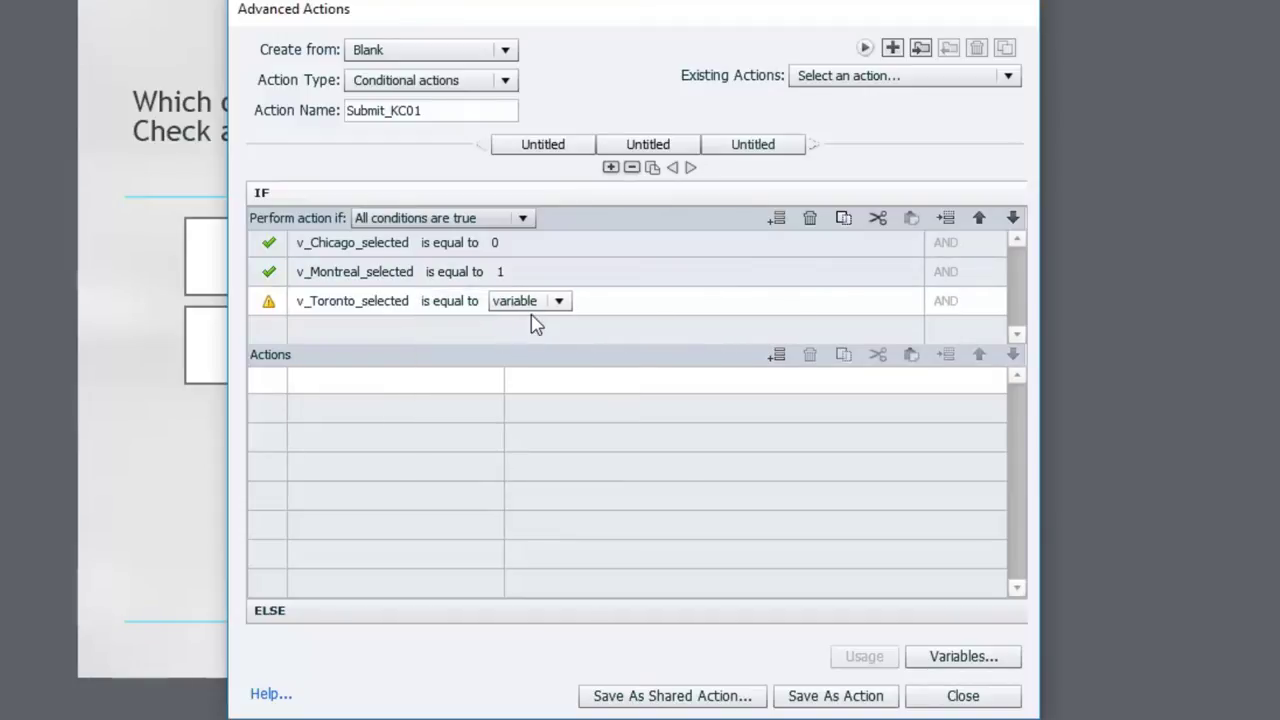
left_click(545, 302)
left_click(540, 349)
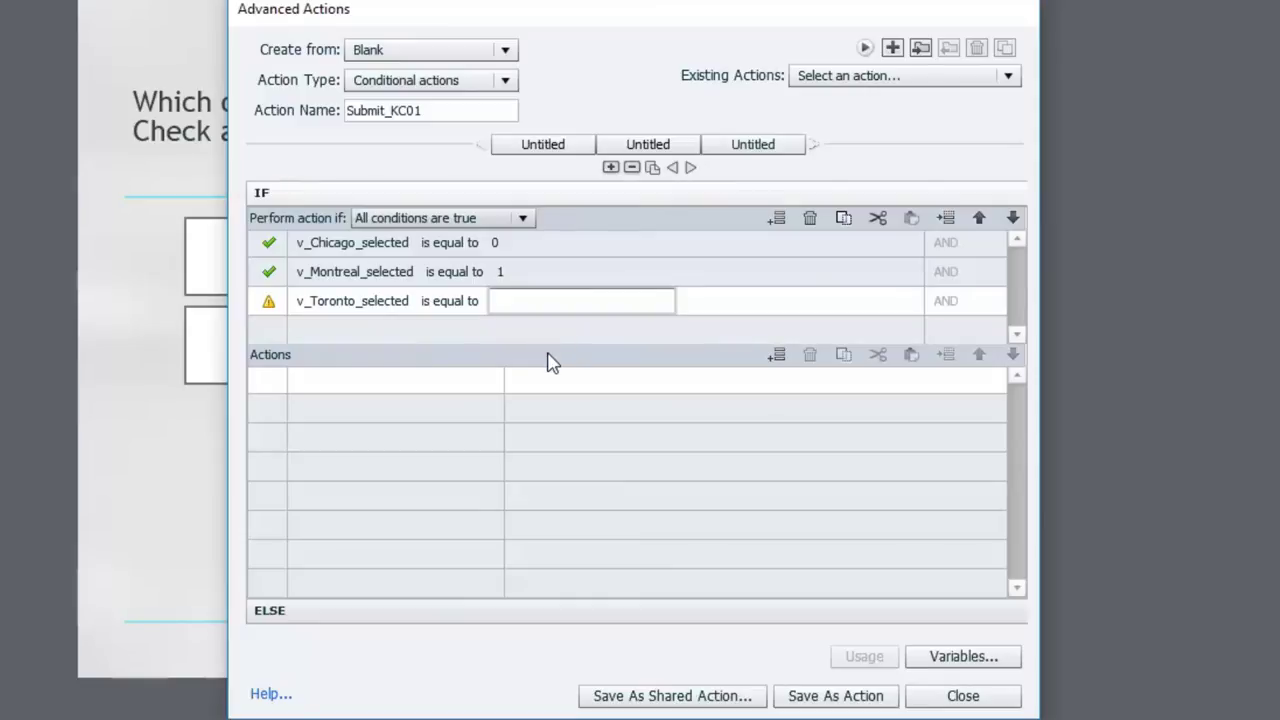
type("1")
key("Return")
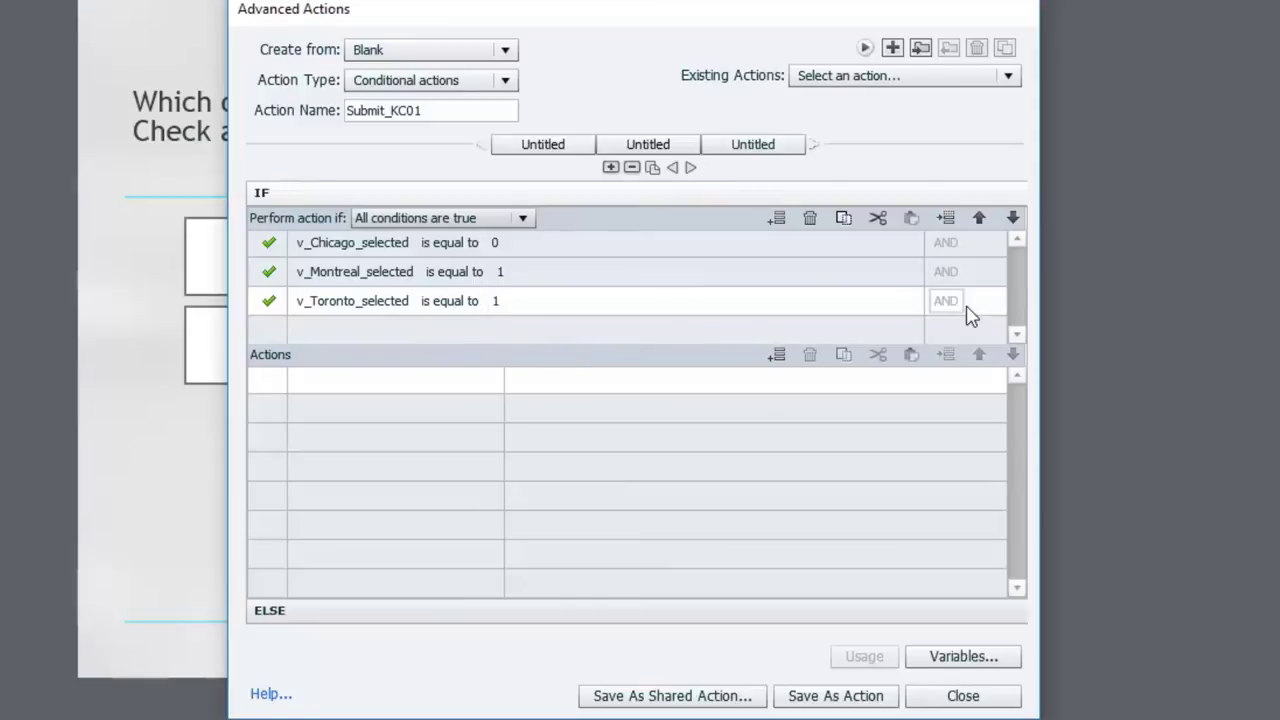
Step: Add a condition requiring v_Vancouver_selected to equal the literal 1
left_click(306, 330)
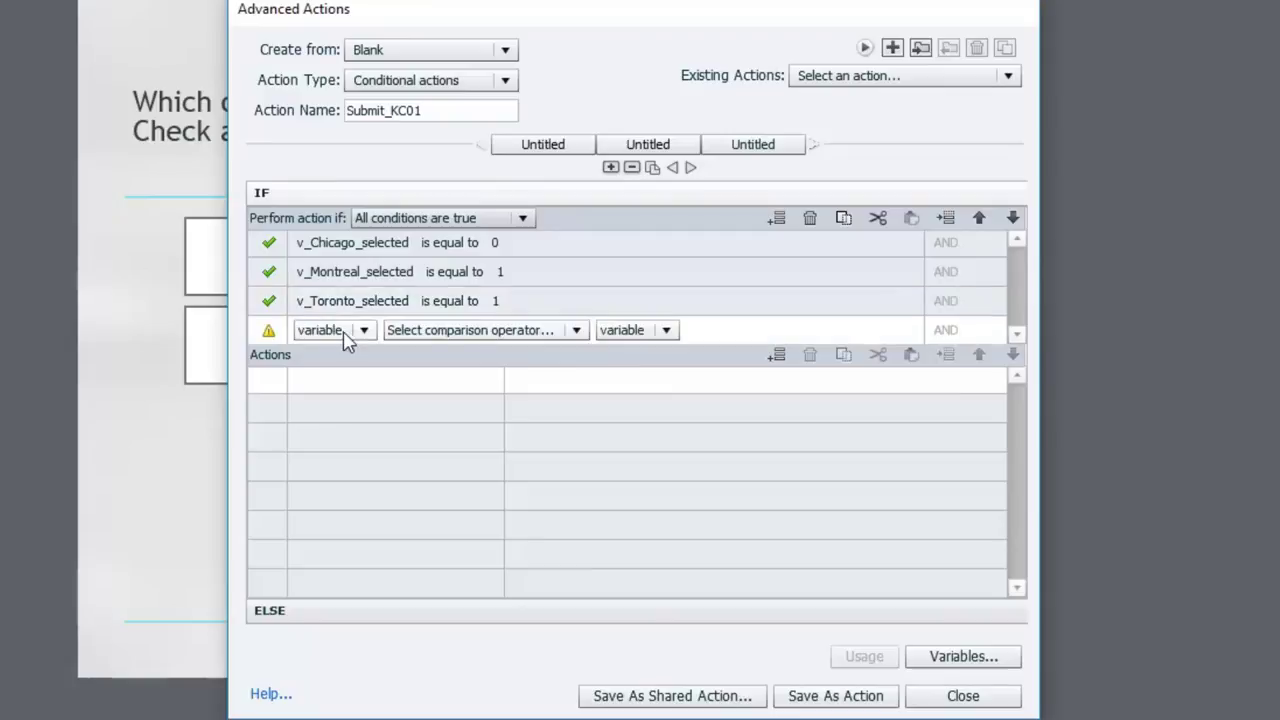
left_click(365, 330)
left_click(357, 350)
left_click_drag(497, 362, 494, 452)
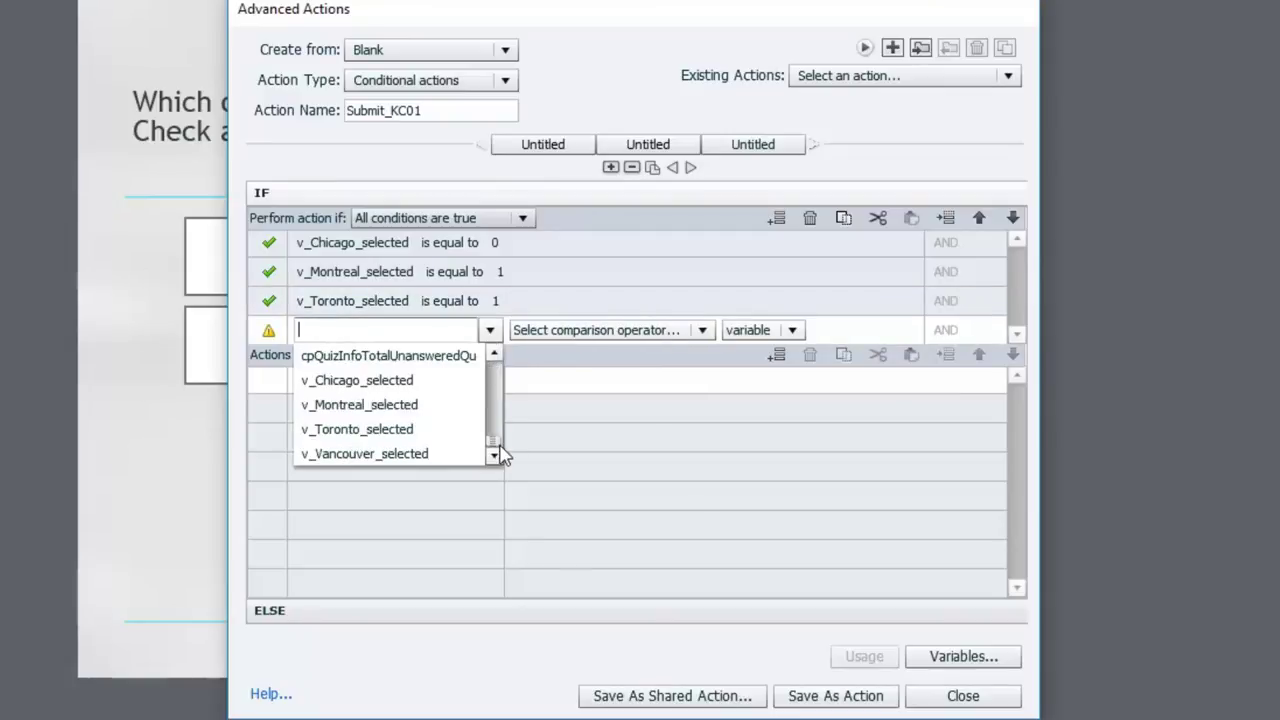
left_click(400, 453)
left_click(500, 330)
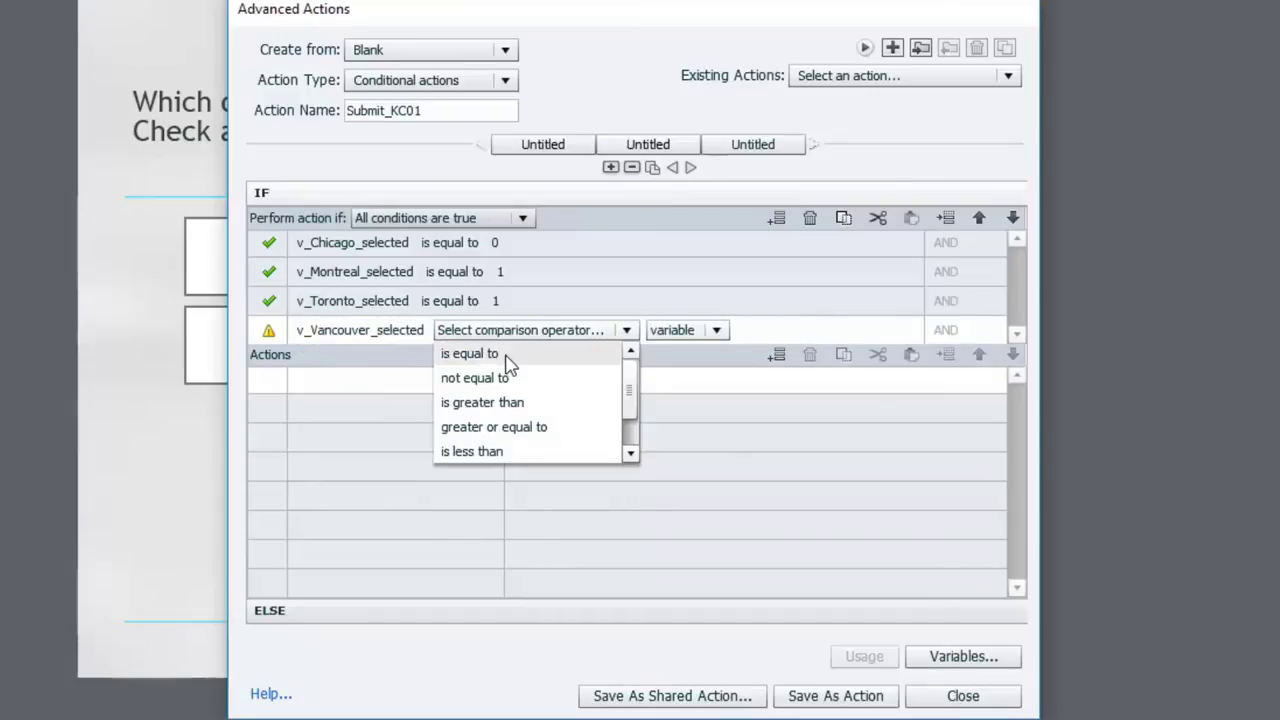
left_click(505, 354)
left_click(554, 332)
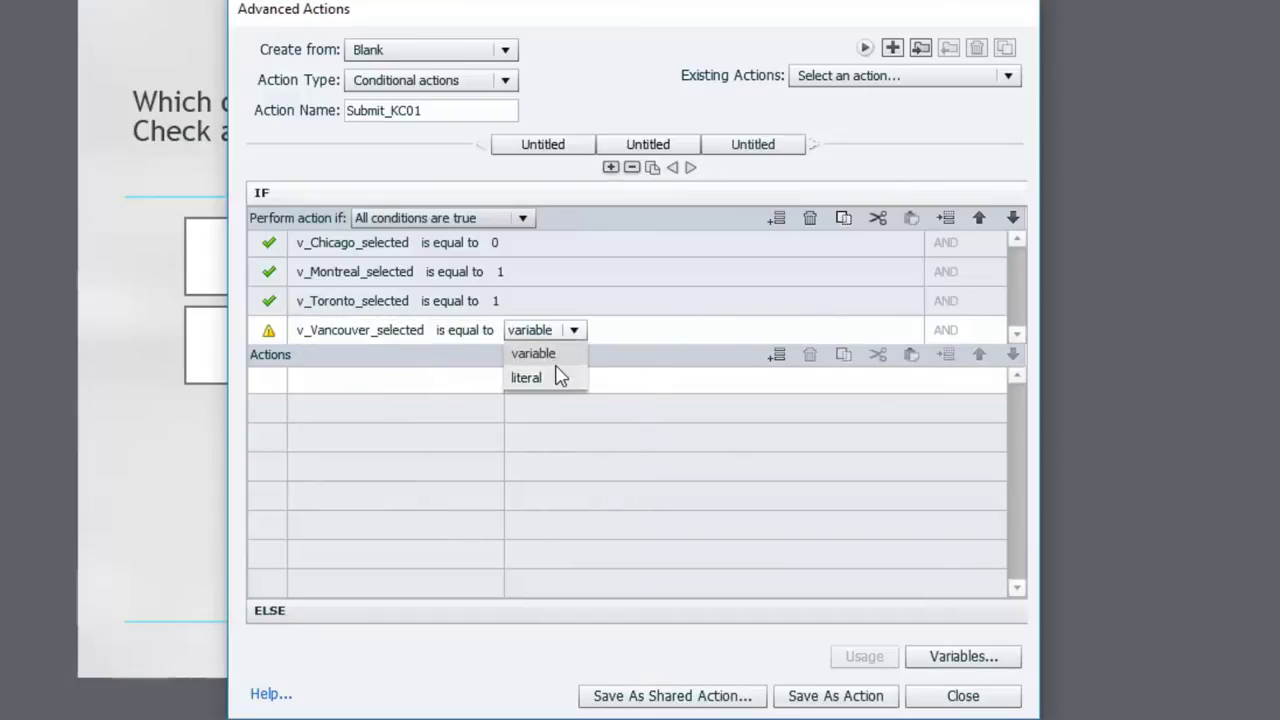
left_click(547, 380)
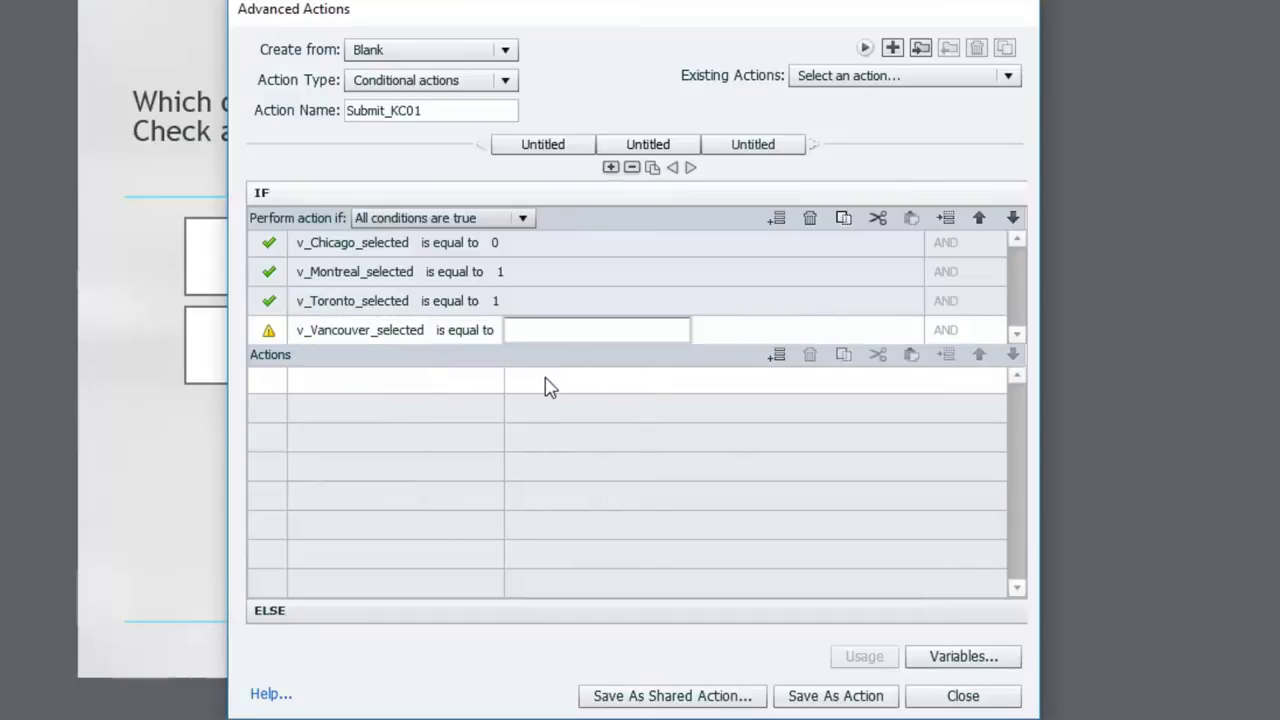
type("1")
key("Tab")
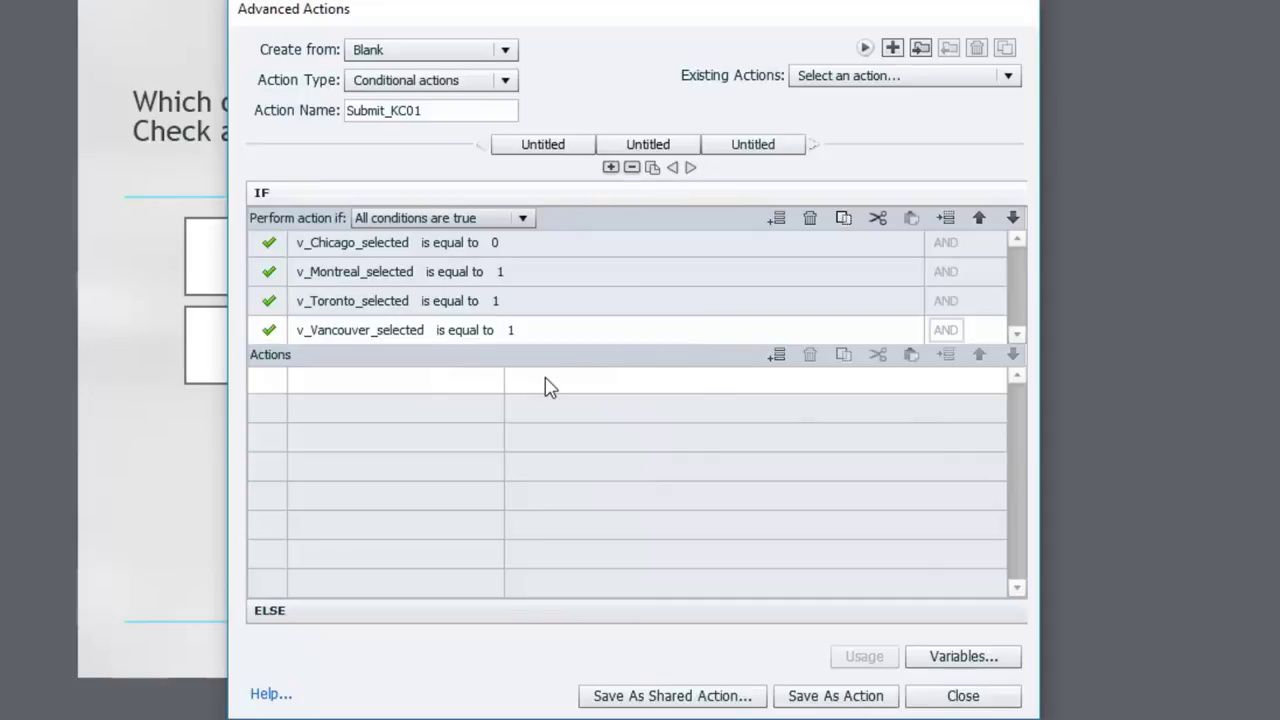
left_click(374, 380)
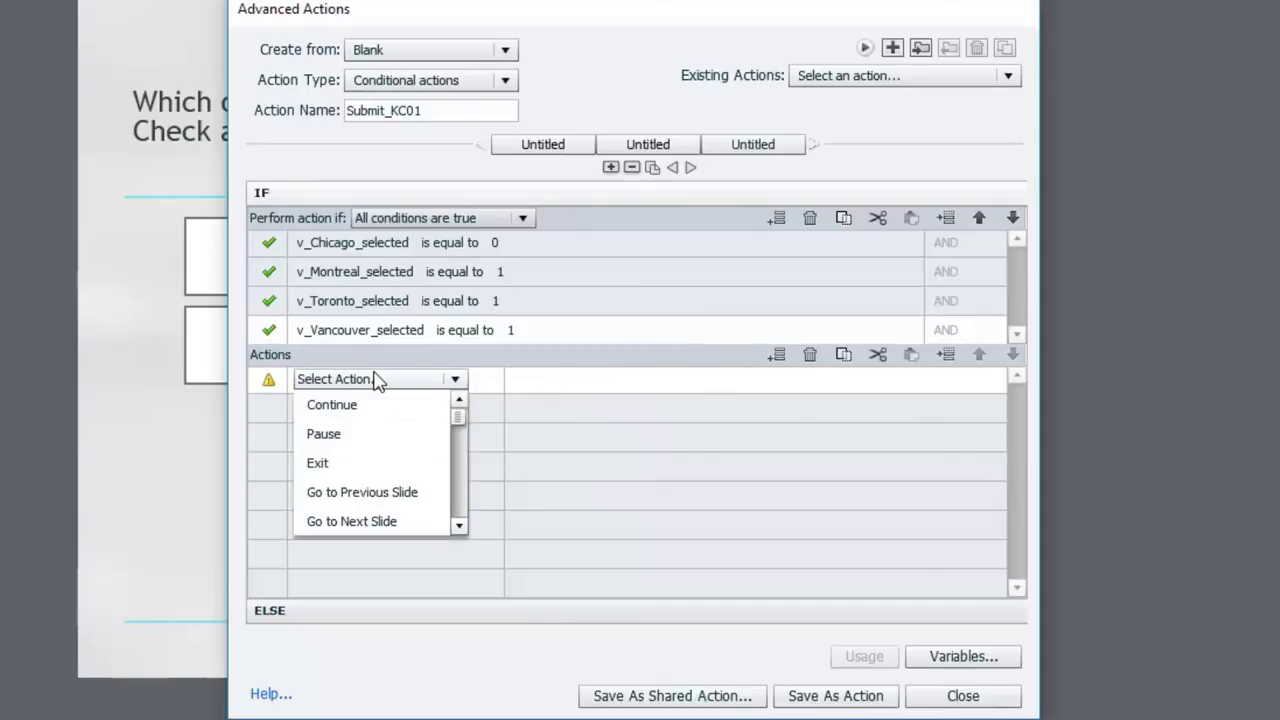
Step: Add a Jump to Slide action targeting 3 Slide 3 to the IF branch
left_click(462, 527)
left_click(462, 527)
left_click(462, 527)
left_click(462, 527)
left_click(345, 491)
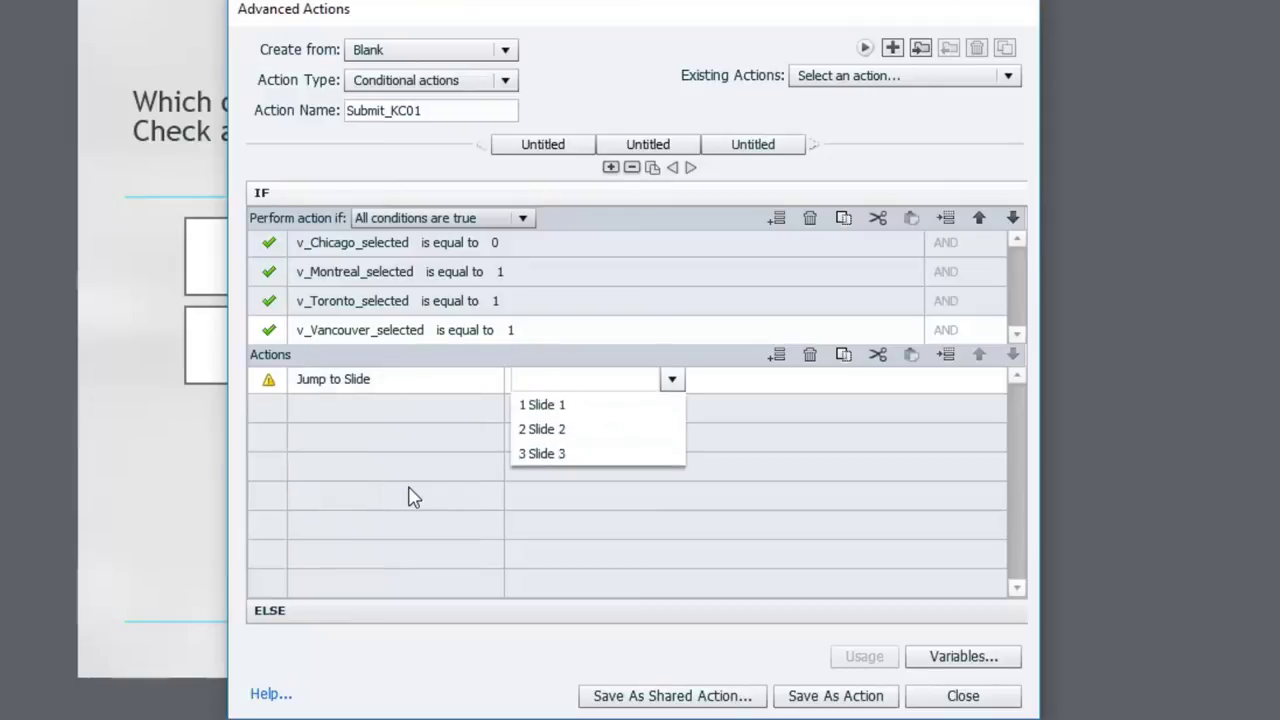
left_click(566, 456)
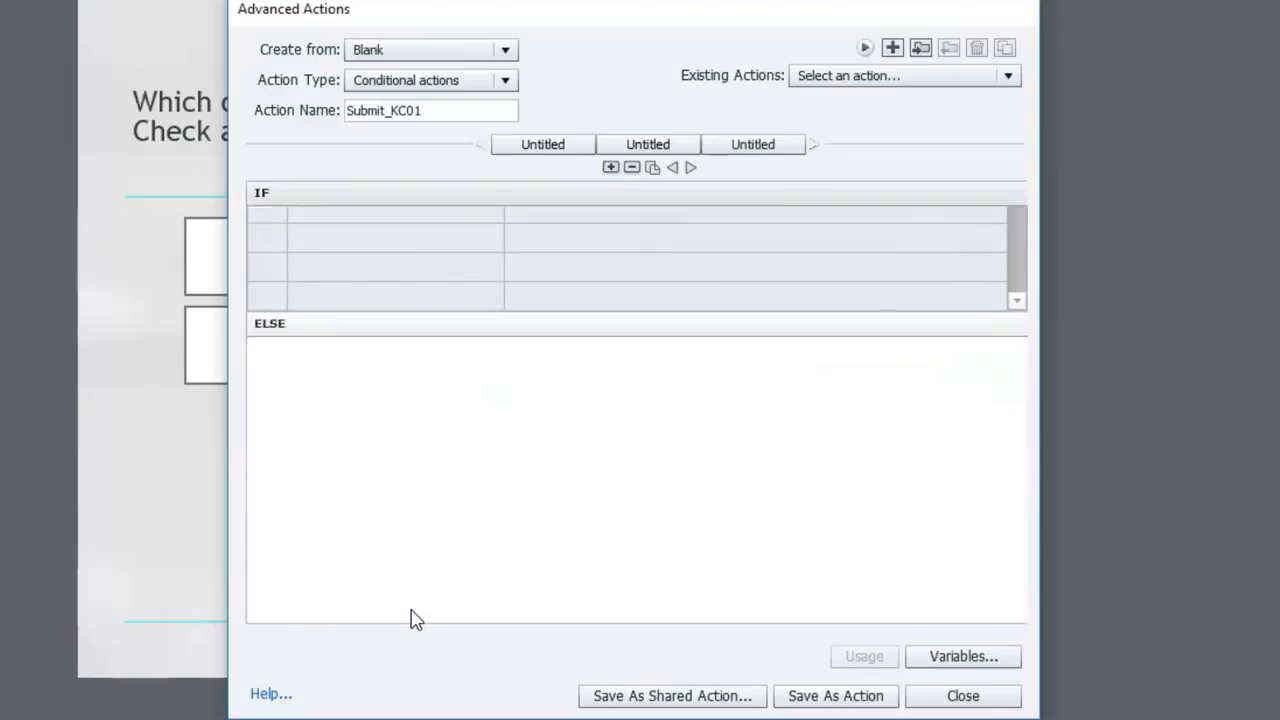
Step: Give the ELSE branch a Go to Next Slide action and review the IF branch
left_click(416, 620)
double_click(340, 283)
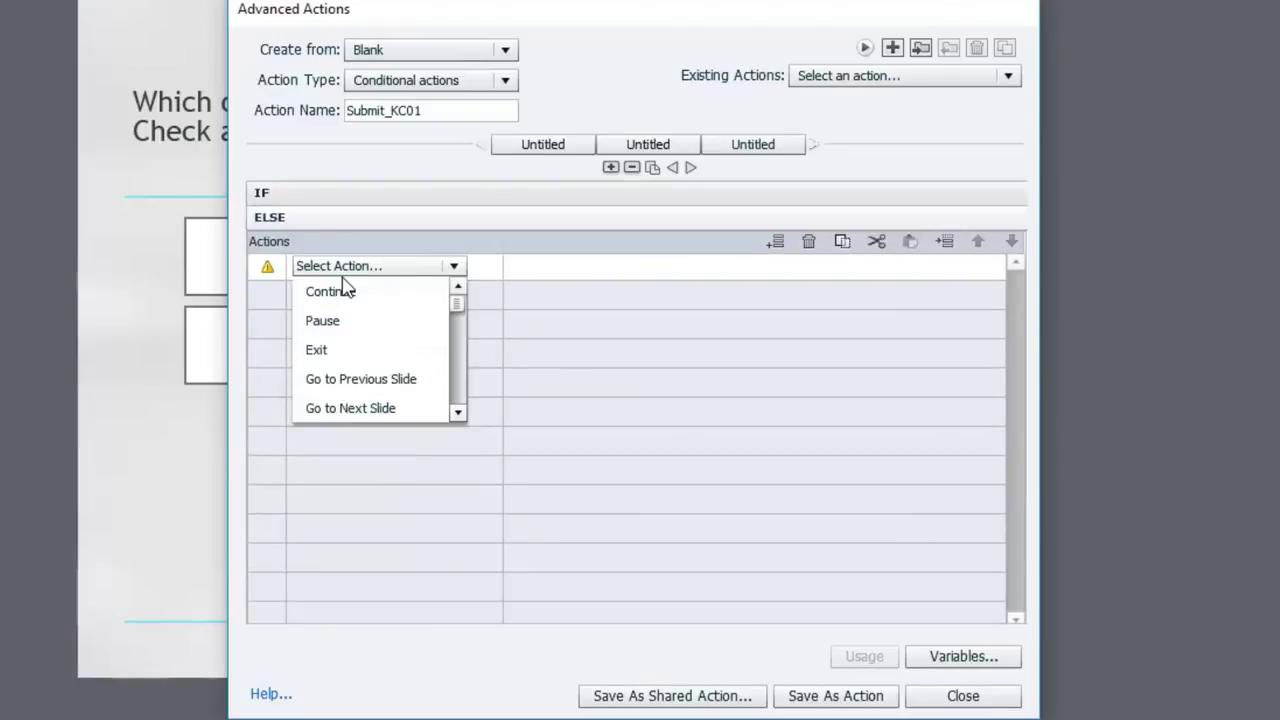
left_click(357, 408)
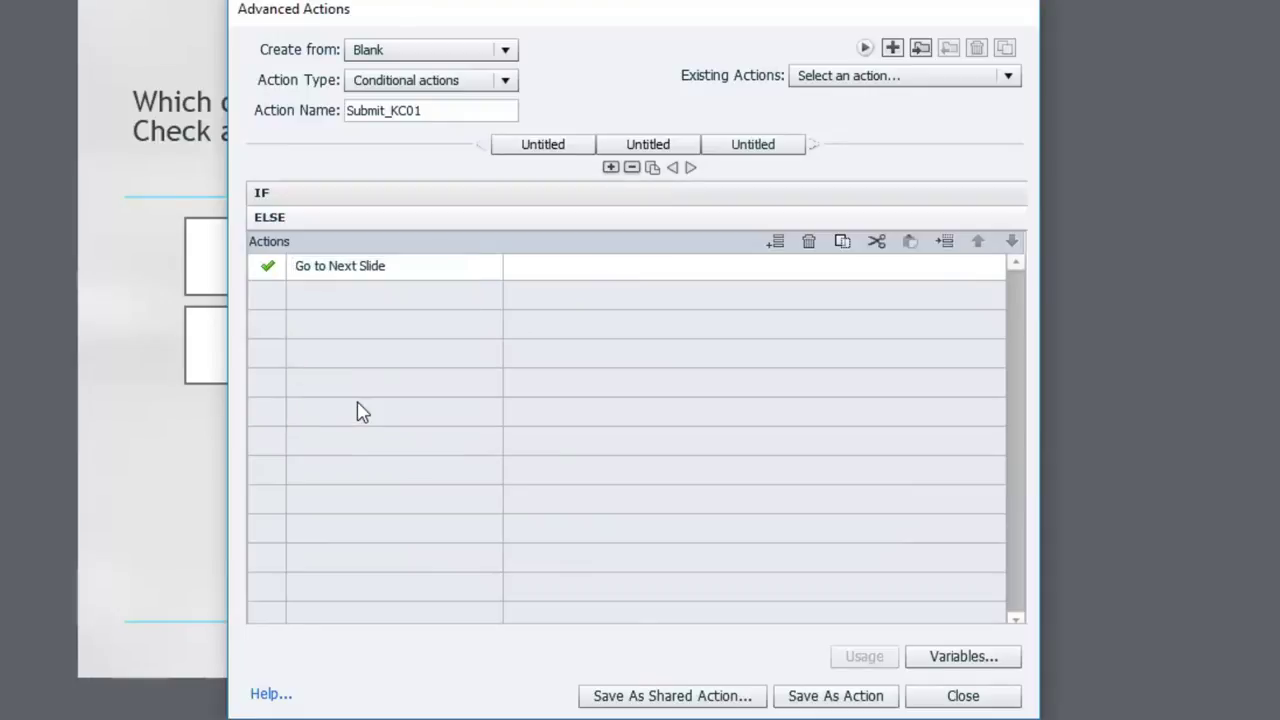
left_click(508, 198)
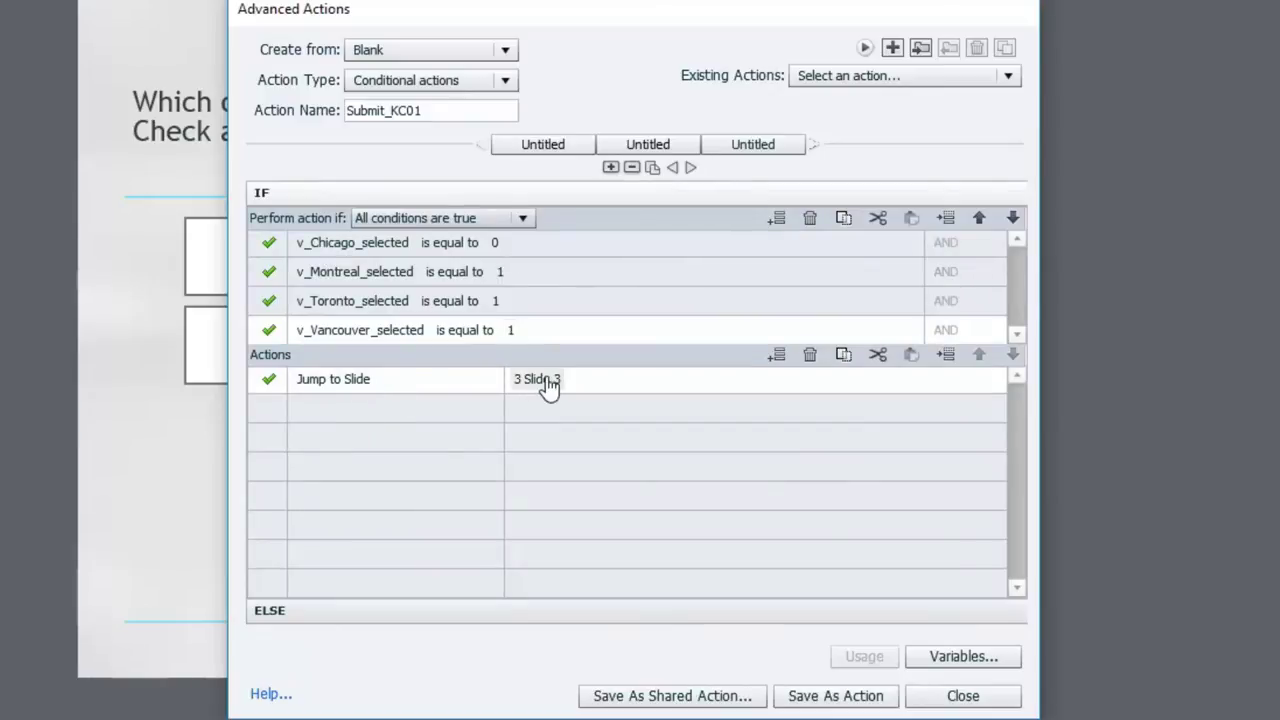
left_click(523, 611)
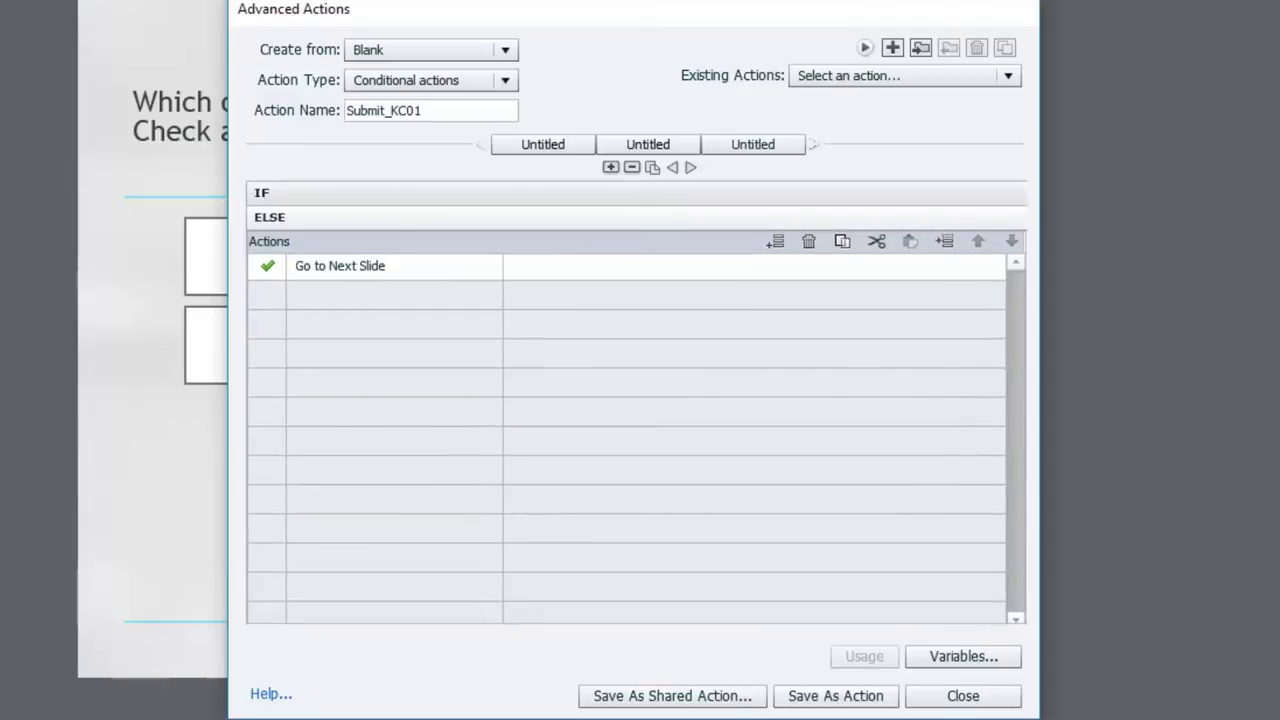
Step: Change the ELSE action to Jump to Slide 2 Slide 2 and save Submit_KC01
double_click(374, 272)
left_click(400, 267)
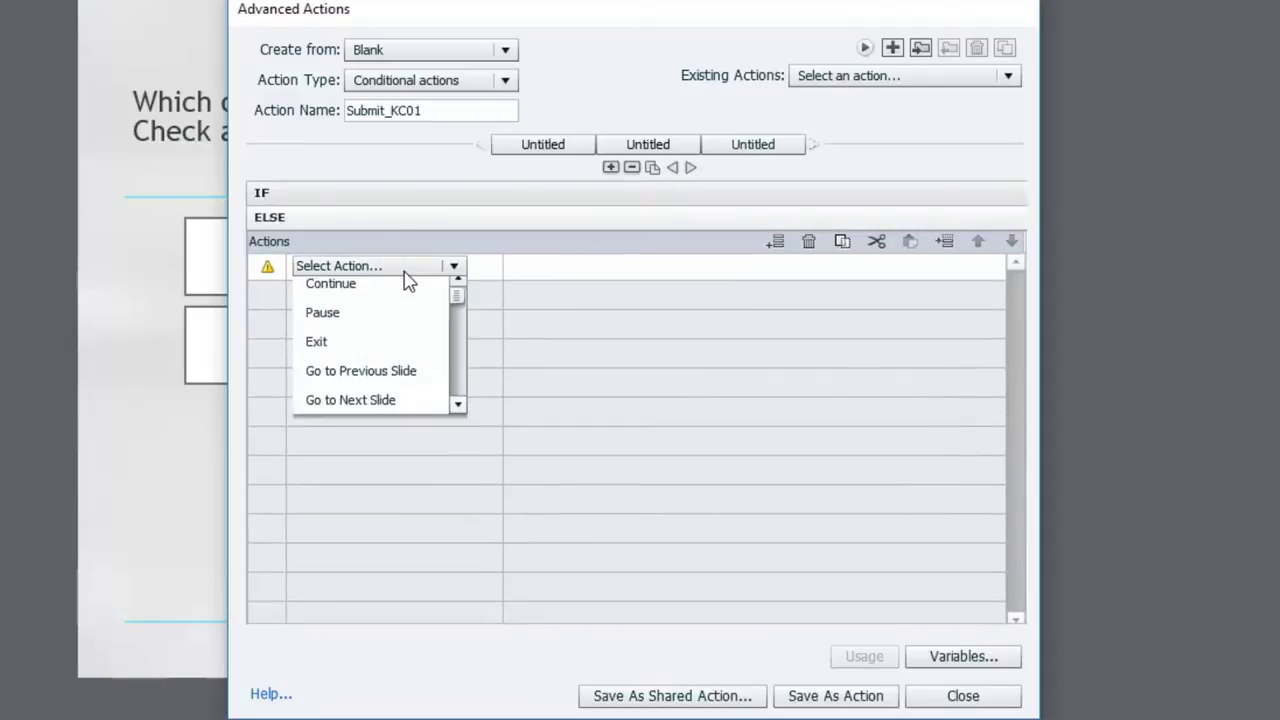
left_click(460, 413)
left_click(460, 413)
left_click(458, 413)
left_click(458, 413)
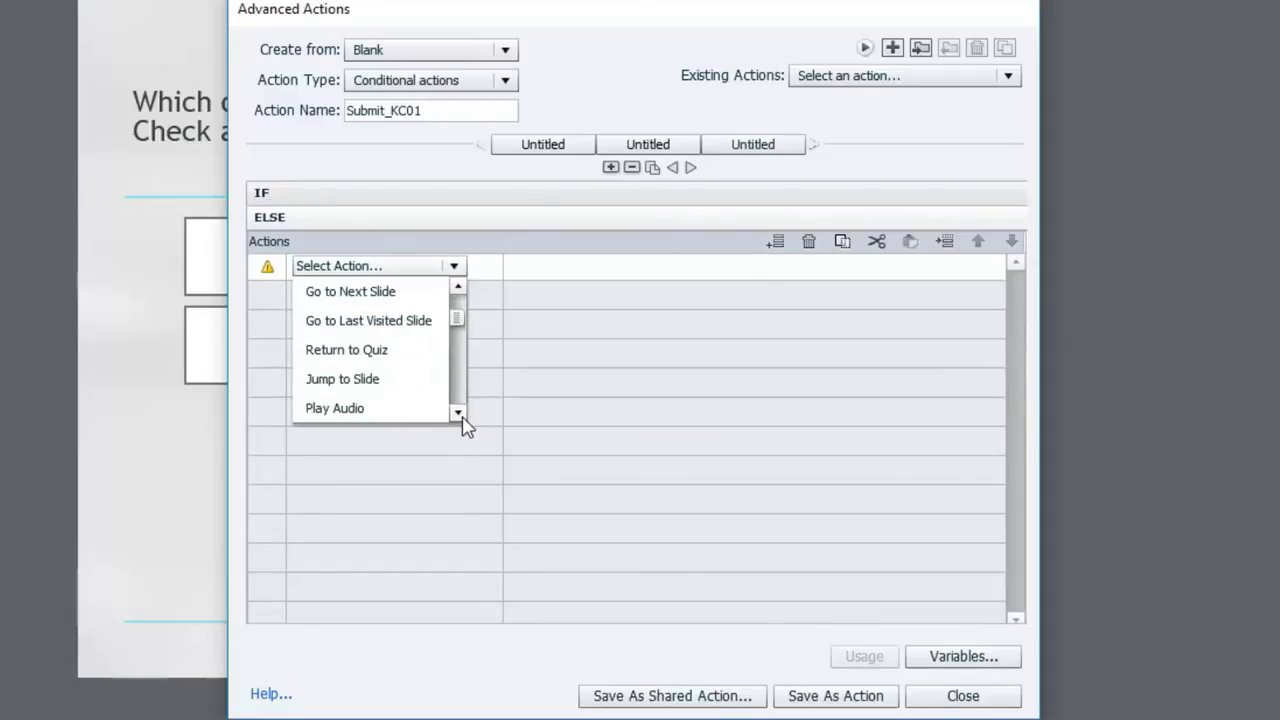
left_click(410, 390)
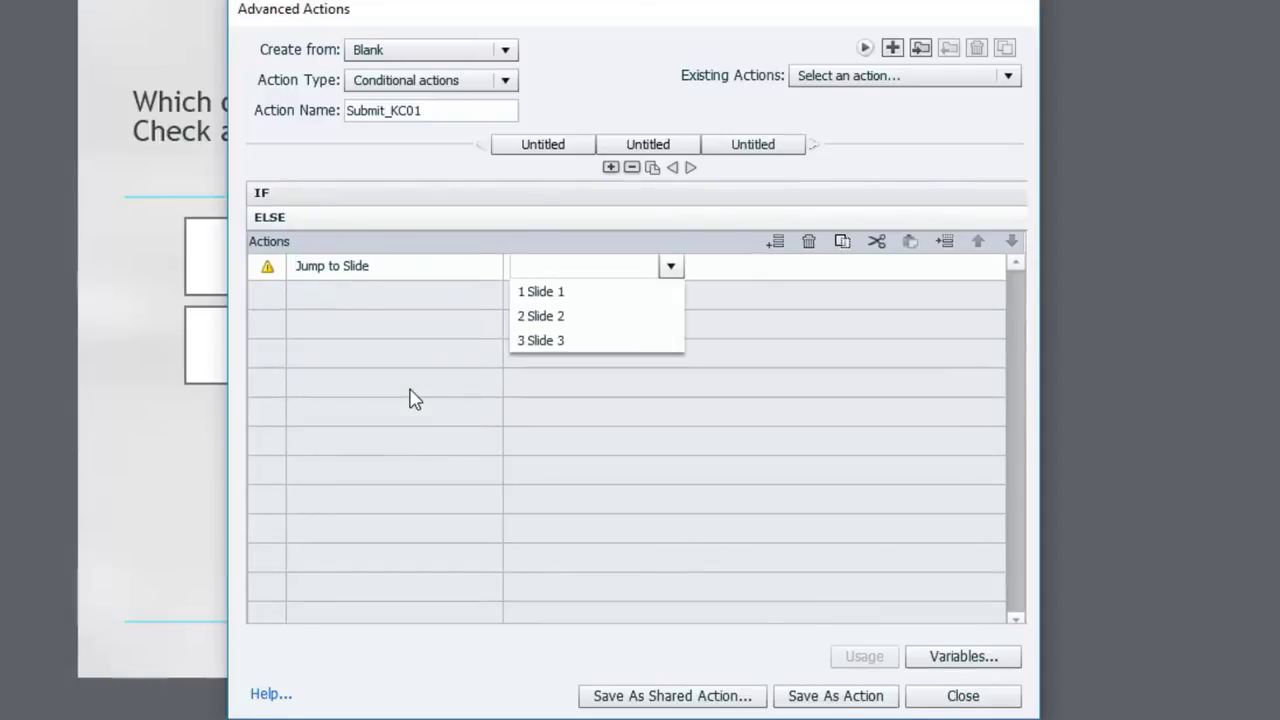
left_click(560, 318)
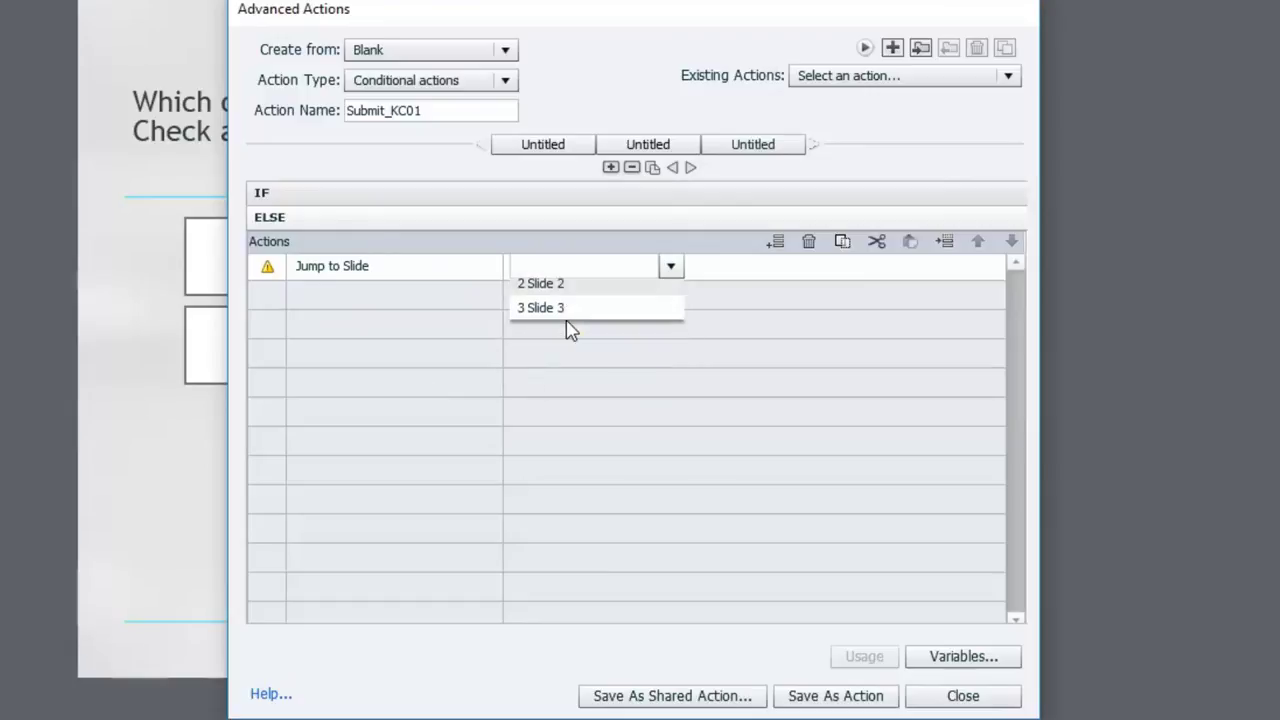
left_click(832, 697)
left_click(680, 400)
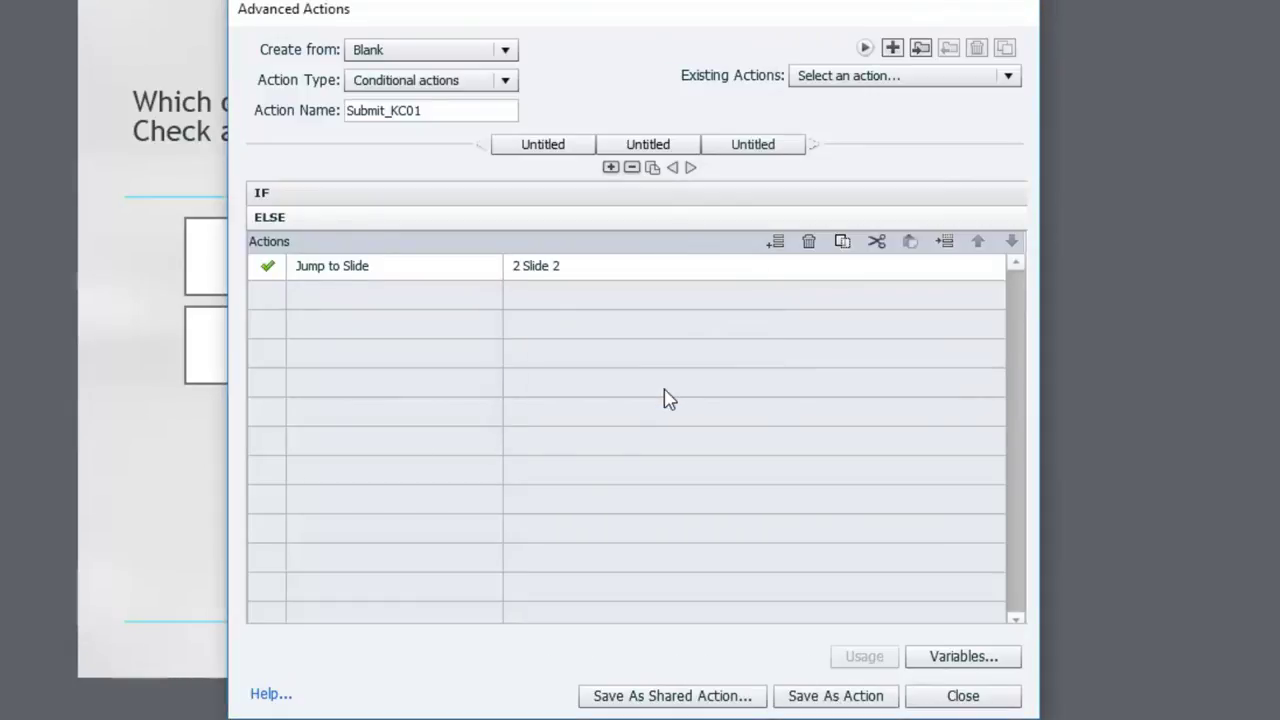
Step: Close Advanced Actions and assign the Submit_KC01 script as the Submit button's success action
left_click(975, 697)
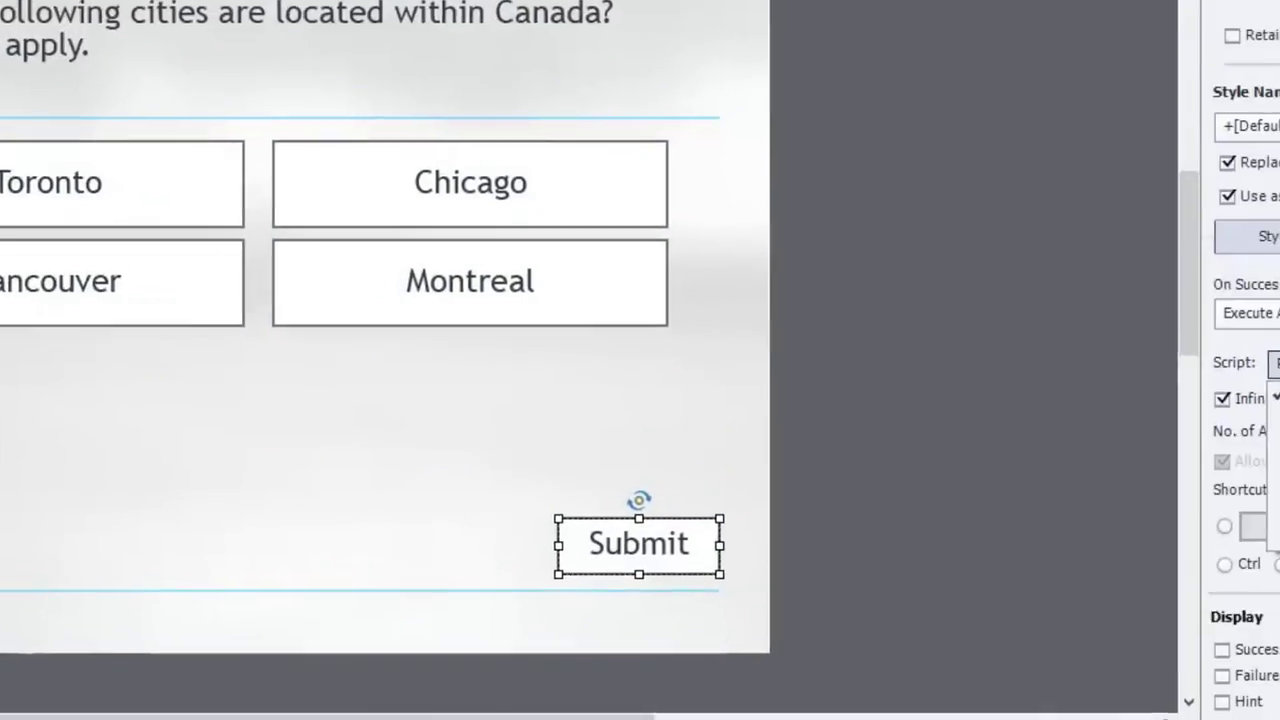
left_click(1102, 266)
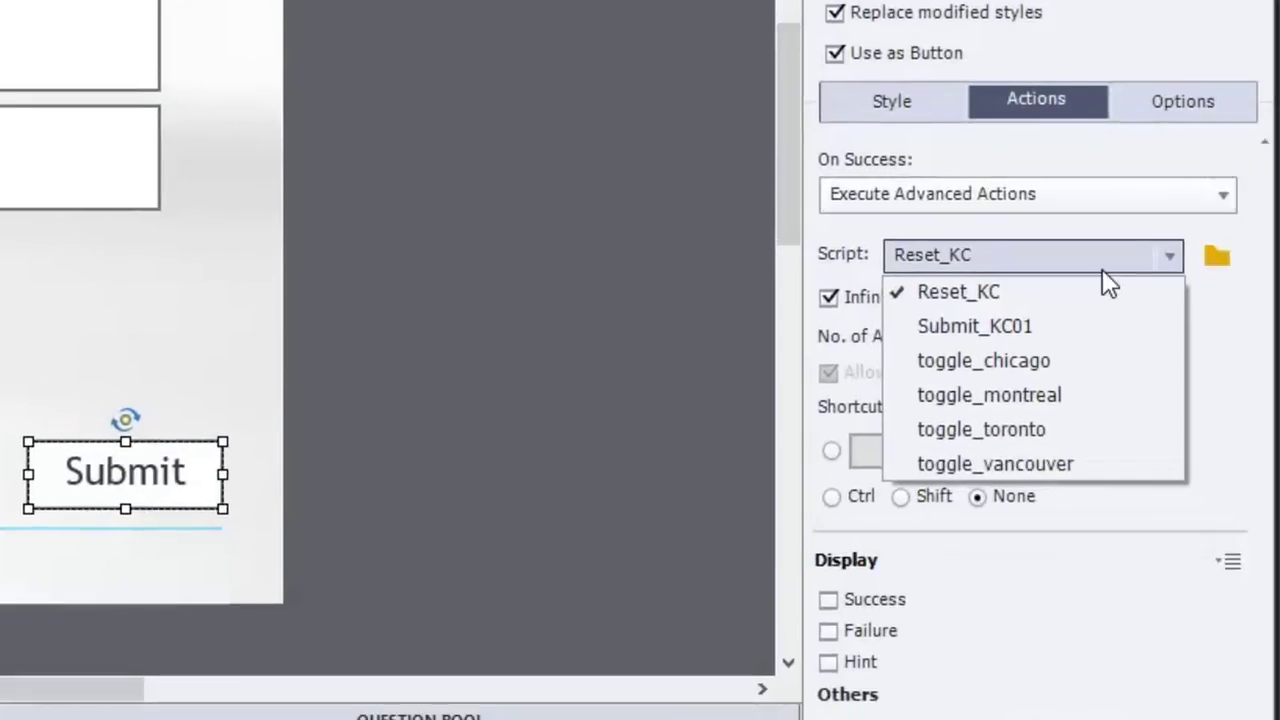
left_click(990, 335)
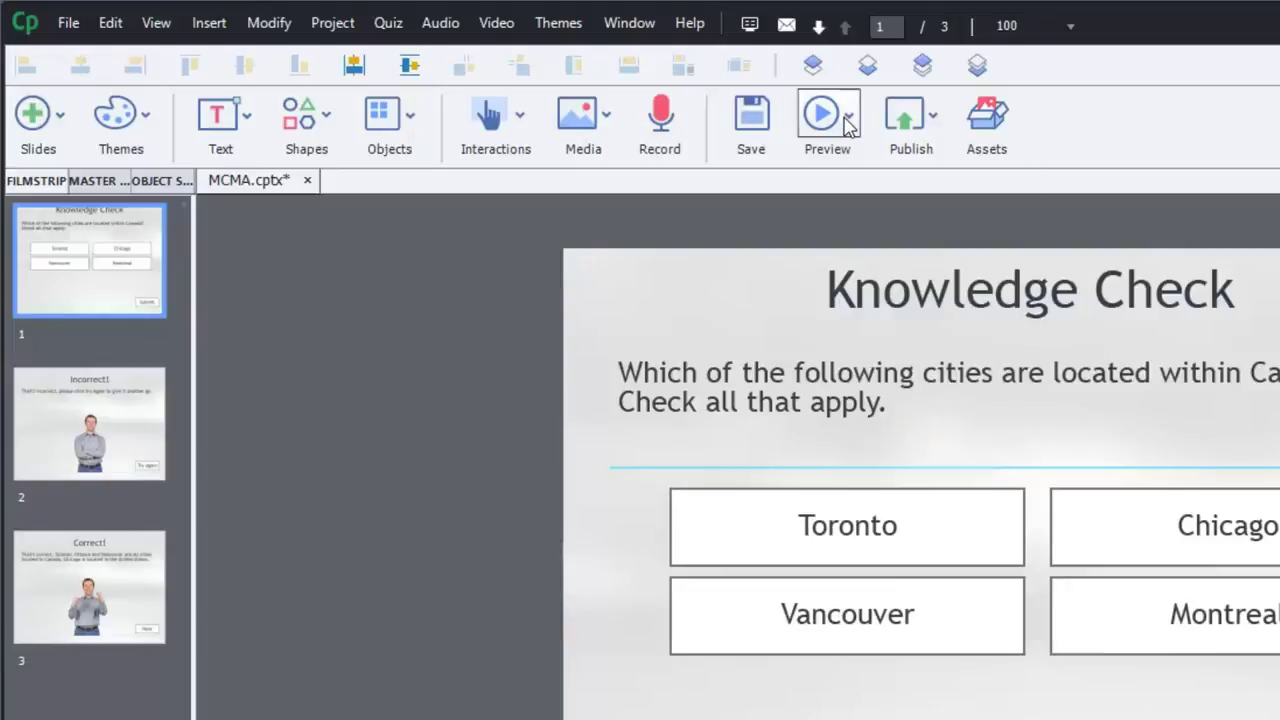
left_click(848, 125)
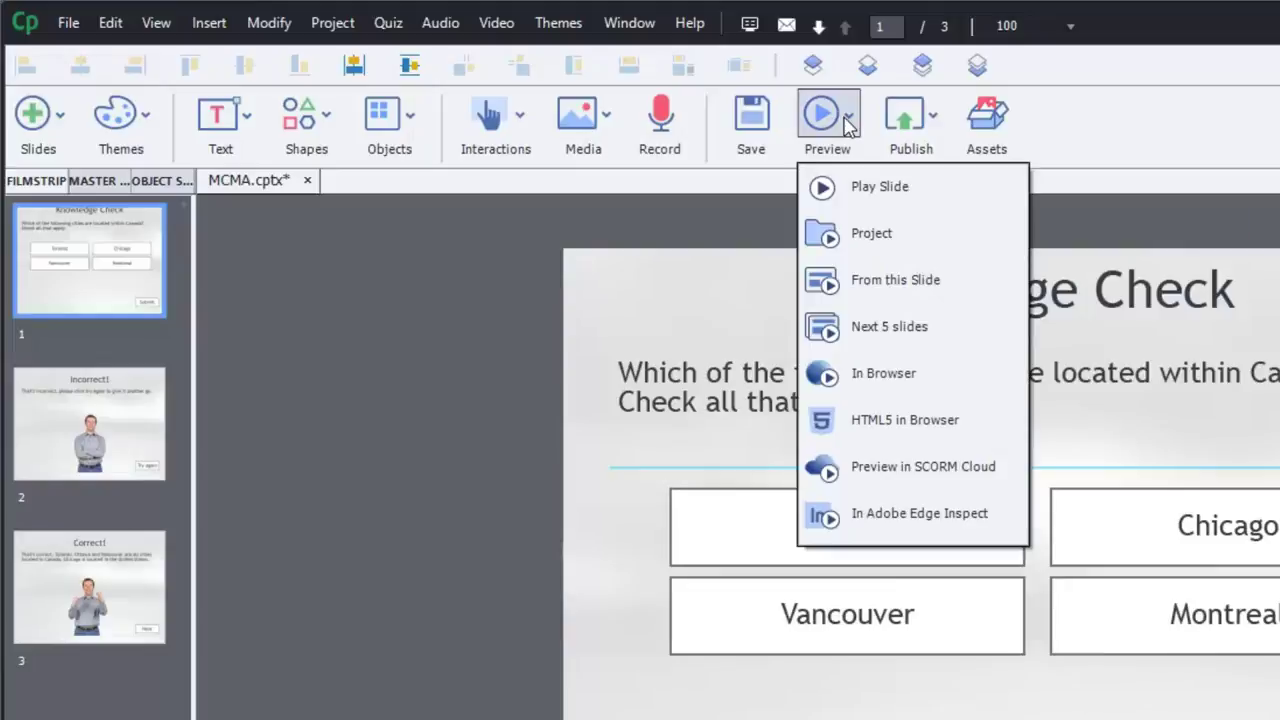